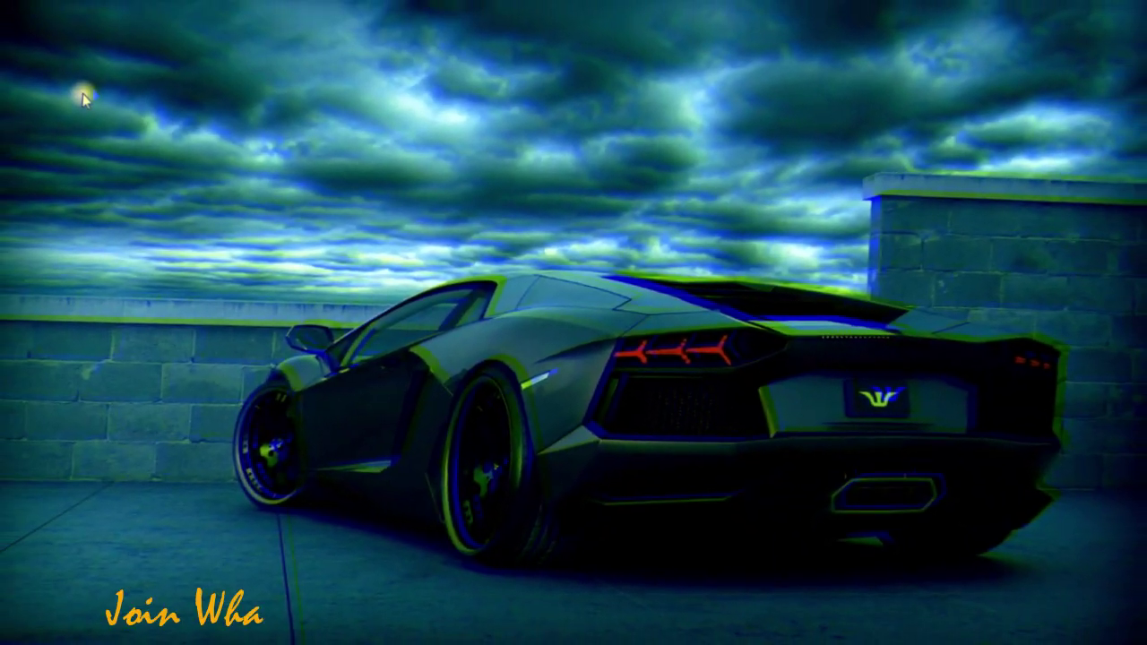
# Refresh the desktop twice from its right-click menu.
pyautogui.rightClick(798, 146)
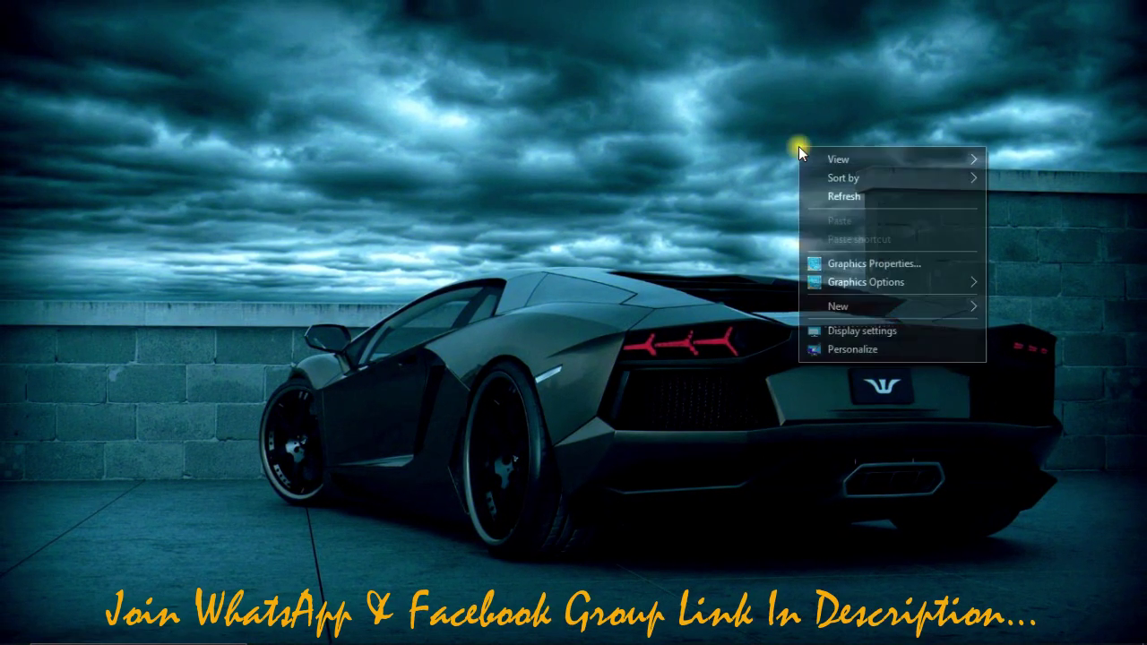
pyautogui.click(841, 198)
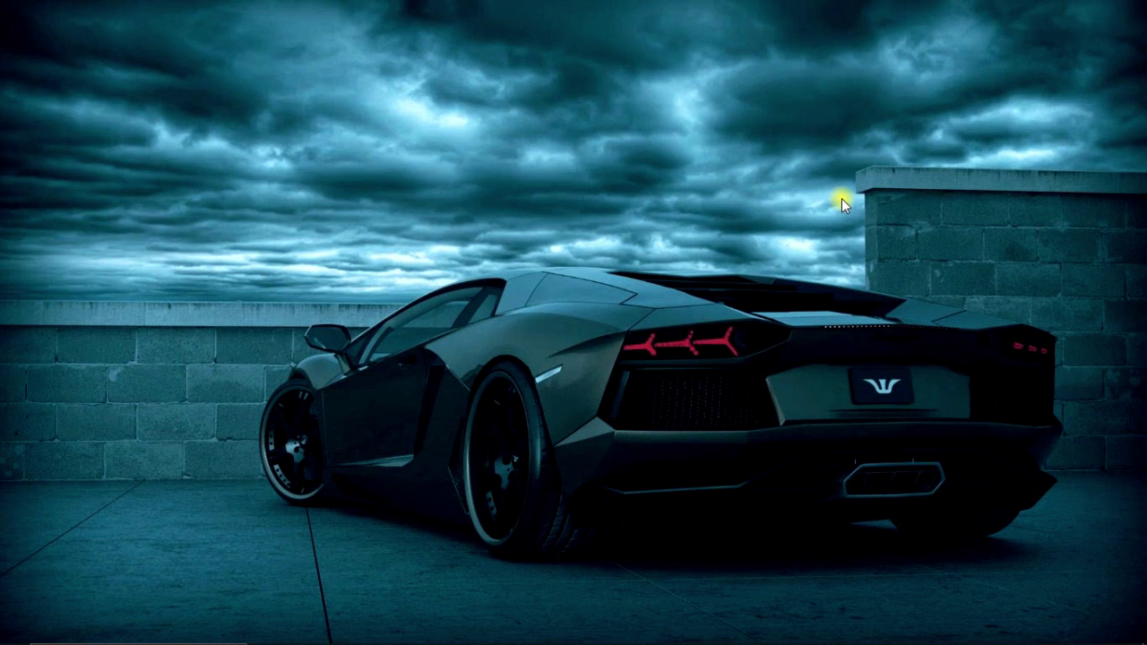
pyautogui.rightClick(642, 47)
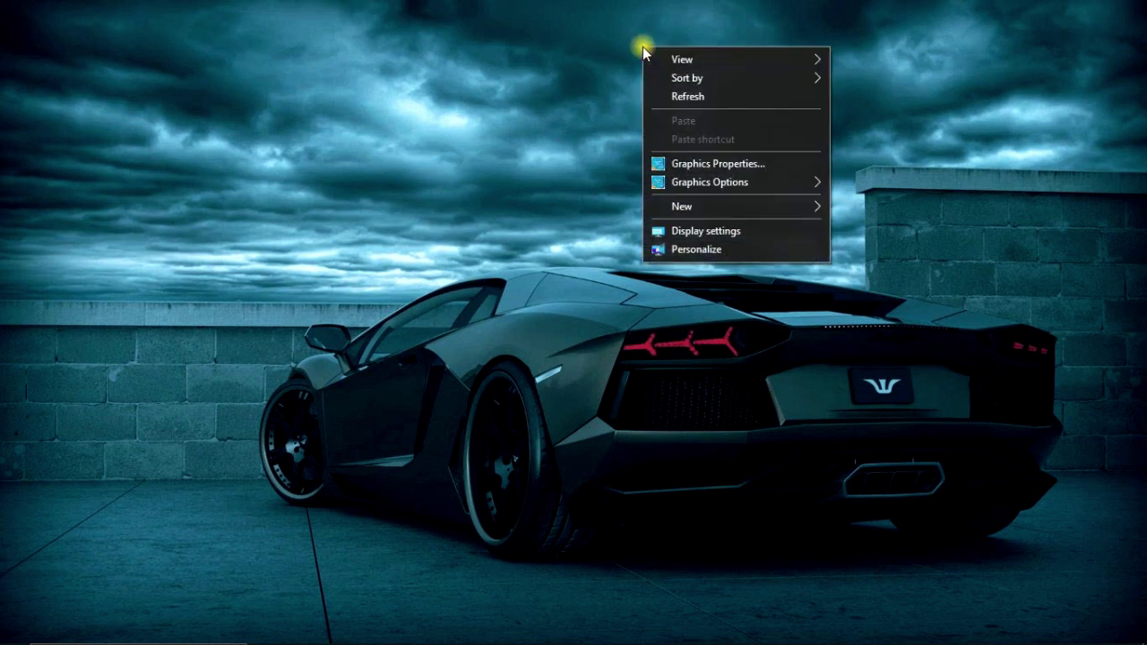
pyautogui.click(678, 93)
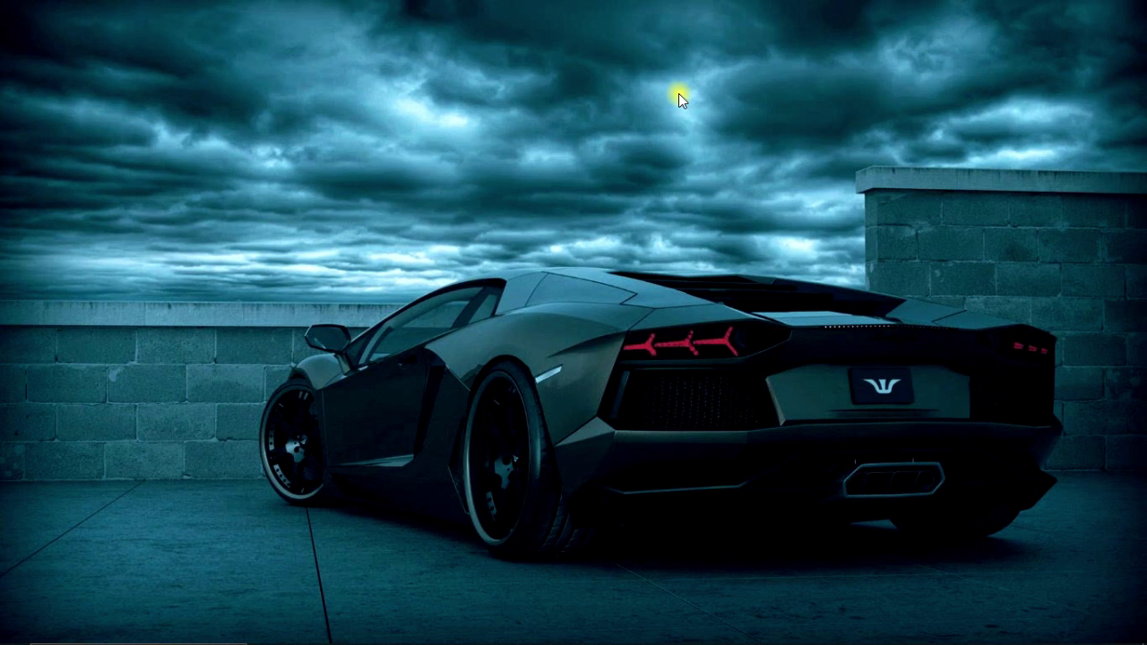
# Launch Microsoft Word by running 'winword' from the Run dialog.
pyautogui.press('super+r')
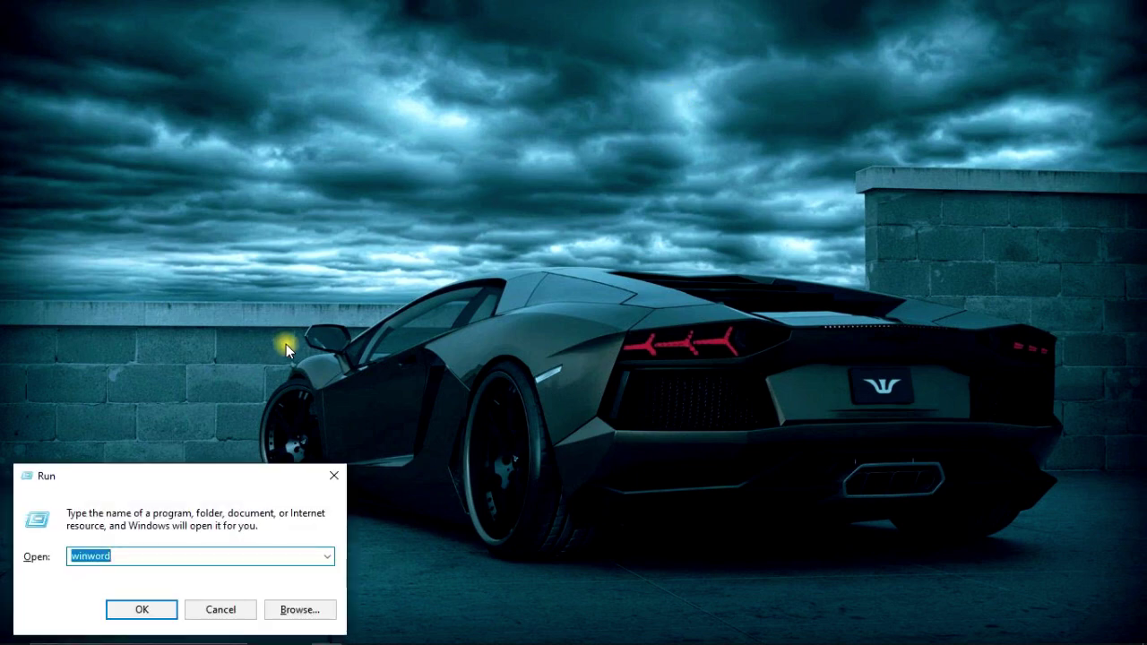
pyautogui.moveTo(195, 470)
pyautogui.mouseDown()
pyautogui.moveTo(576, 305)
pyautogui.moveTo(632, 156)
pyautogui.mouseUp()
pyautogui.click(570, 236)
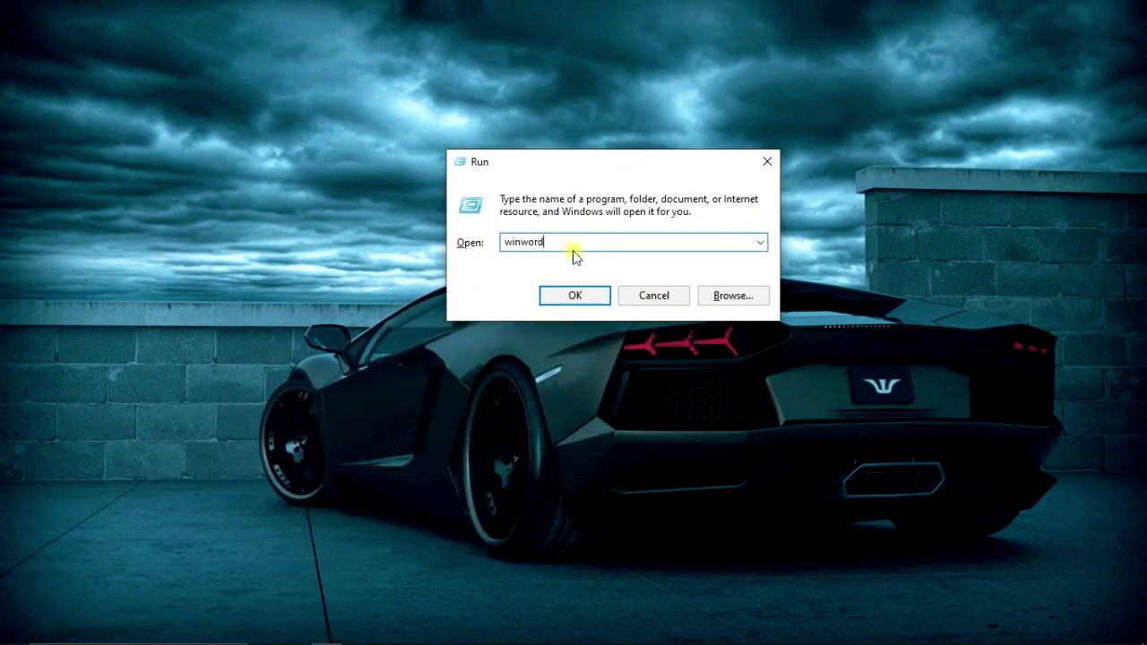
pyautogui.click(584, 297)
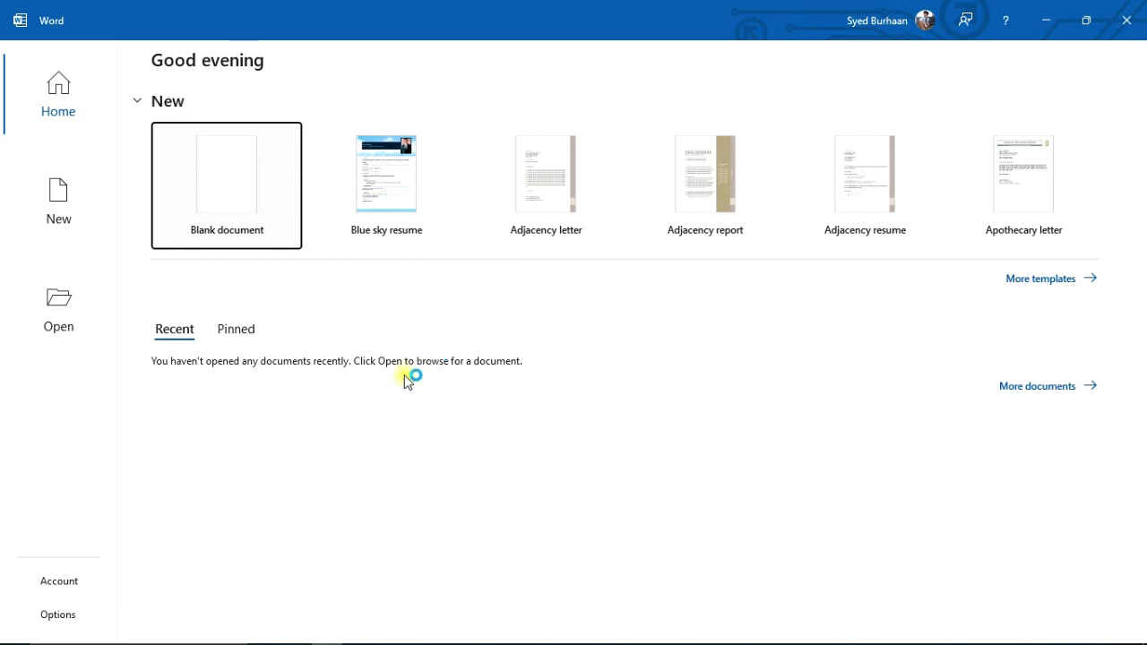
# Start a blank document, dismiss the Get genuine Office banner, and show the Insert ribbon.
pyautogui.click(237, 201)
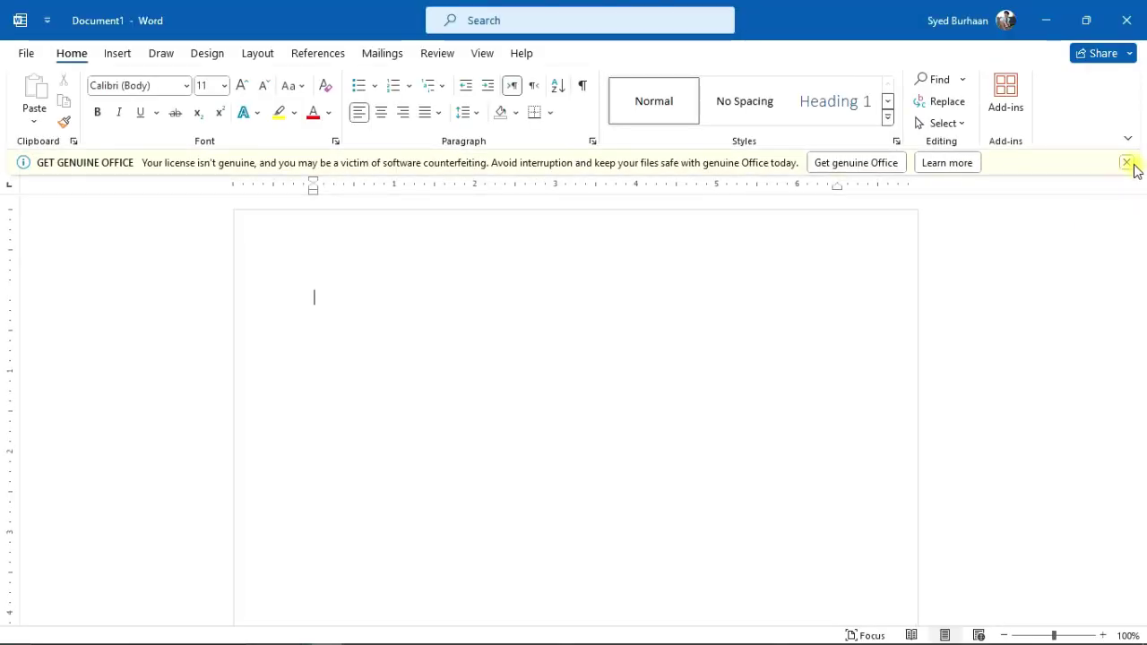
pyautogui.click(1131, 165)
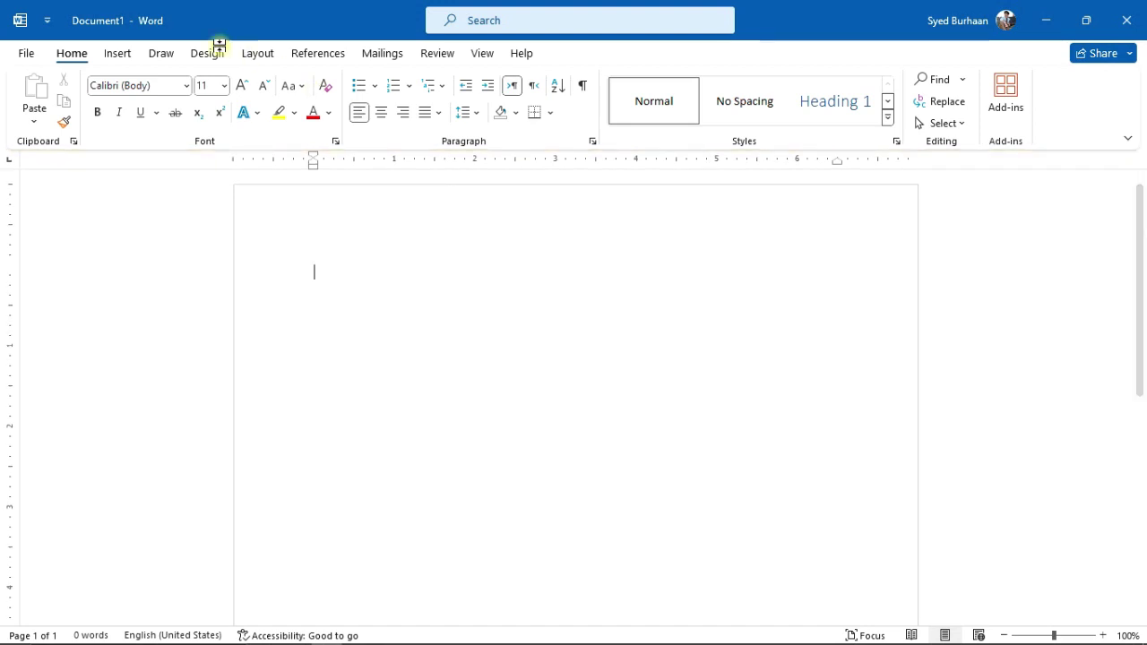
pyautogui.click(130, 53)
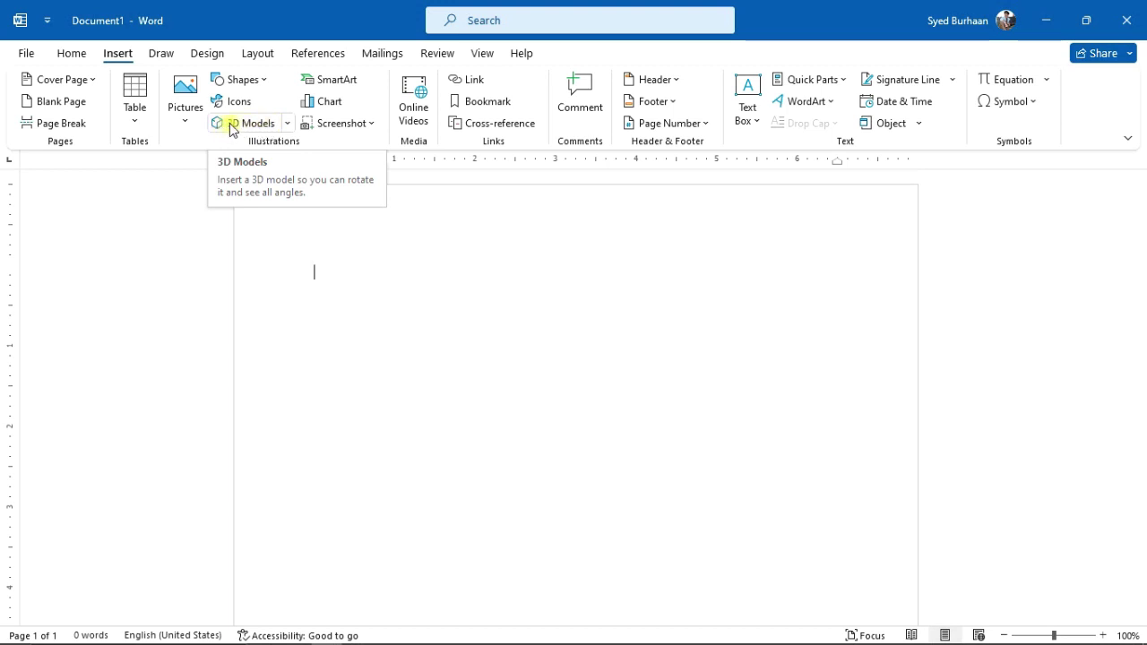
pyautogui.click(287, 126)
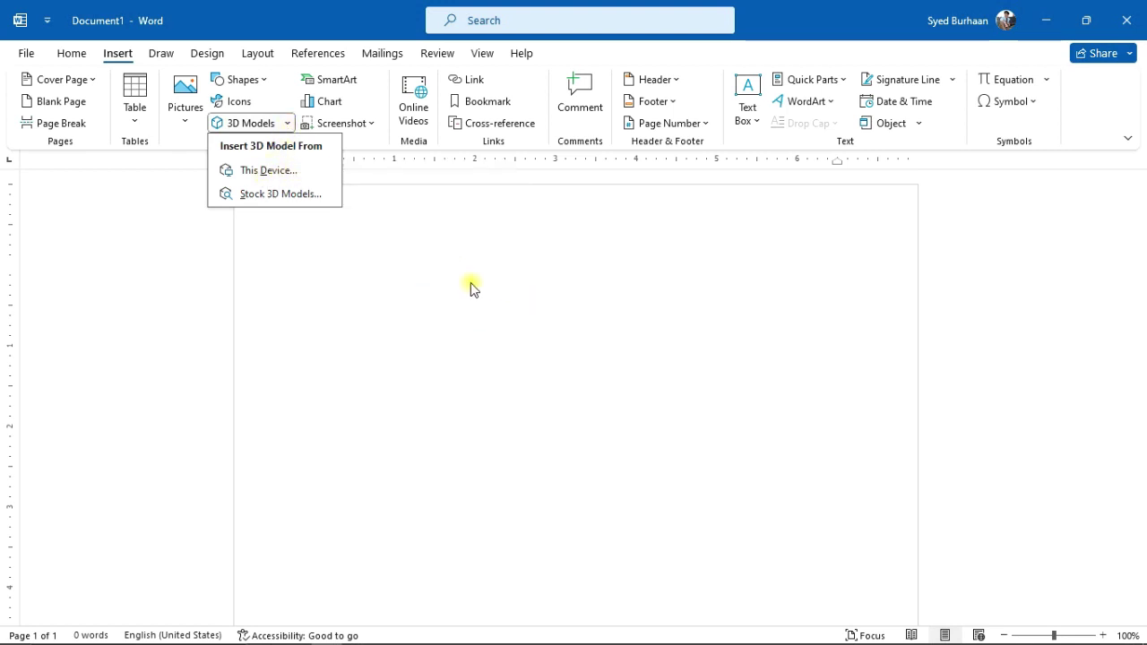
pyautogui.click(497, 320)
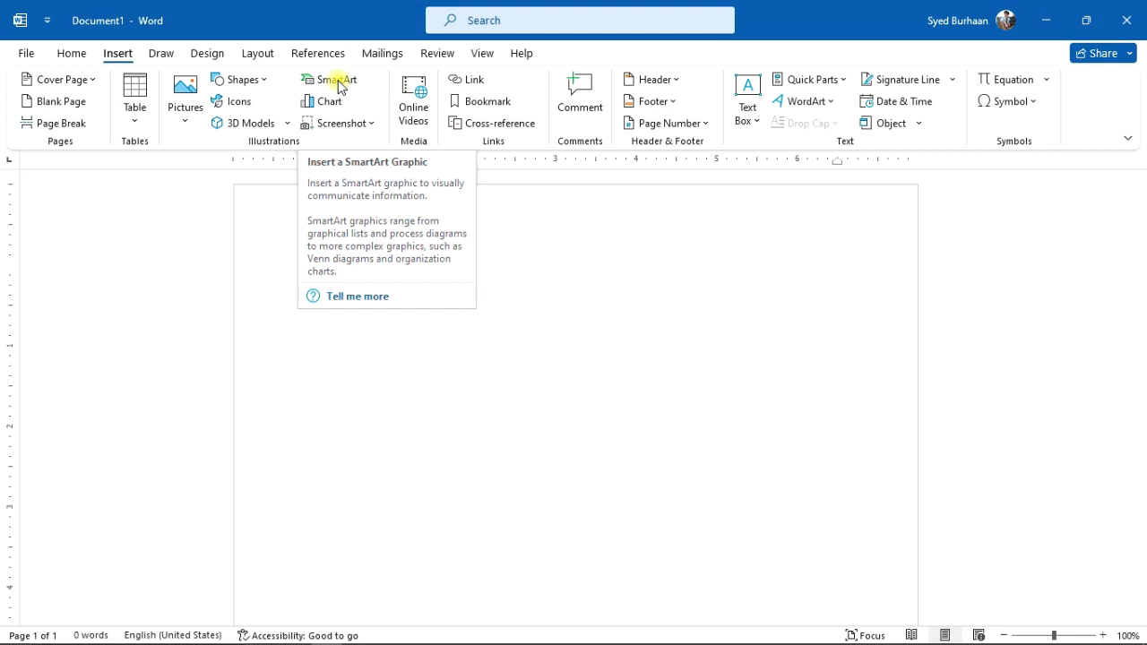
# Open the SmartArt chooser and browse the List, Process and Cycle layout categories.
pyautogui.click(338, 83)
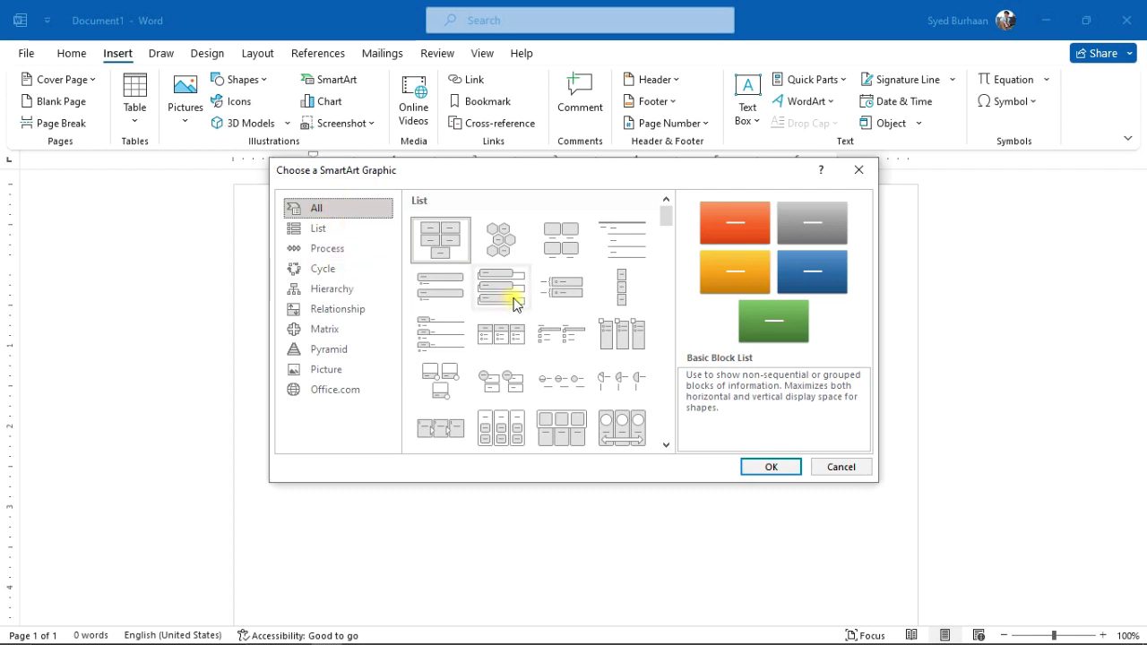
pyautogui.scroll(-5, 514, 304)
pyautogui.scroll(-5, 515, 305)
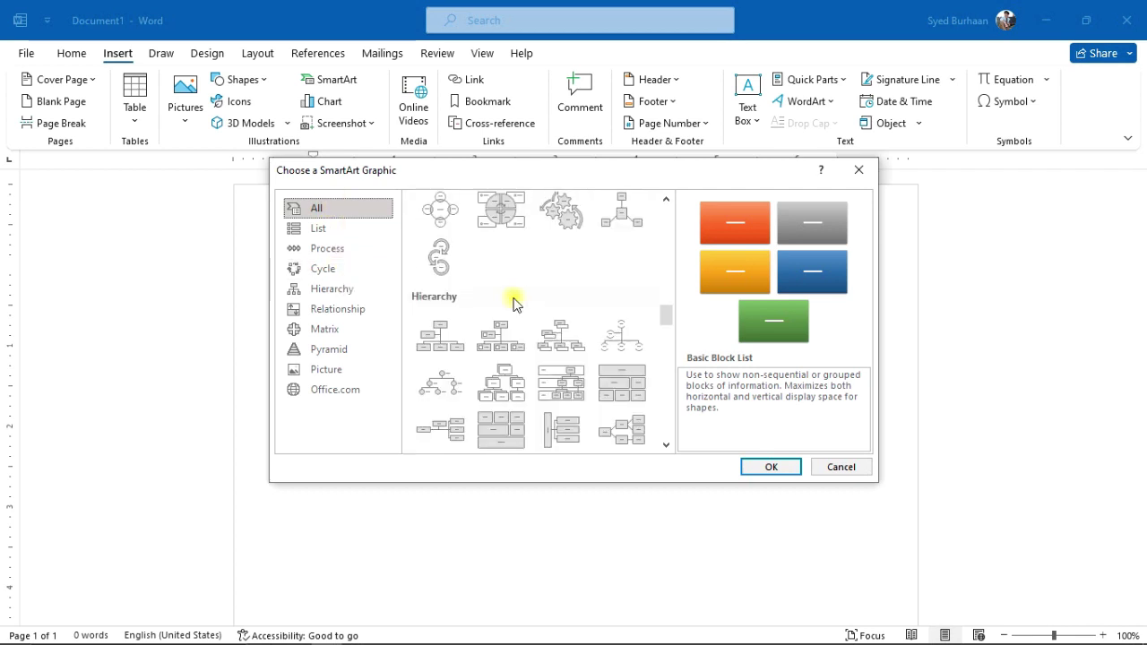
pyautogui.scroll(-15, 514, 304)
pyautogui.scroll(-3, 511, 302)
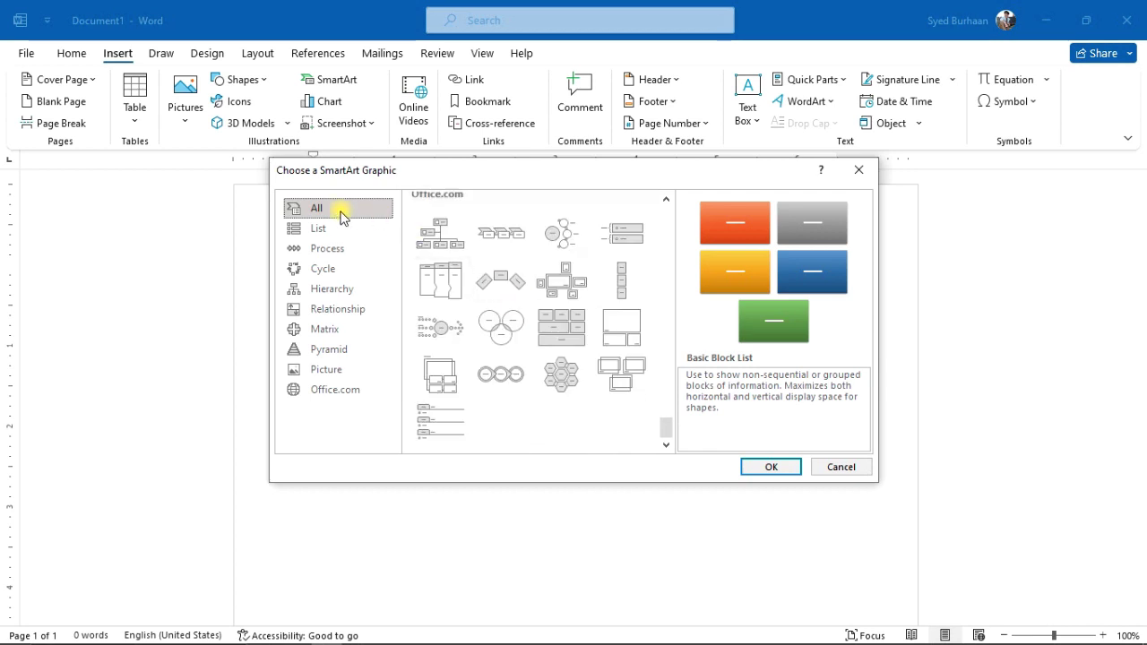
pyautogui.click(325, 232)
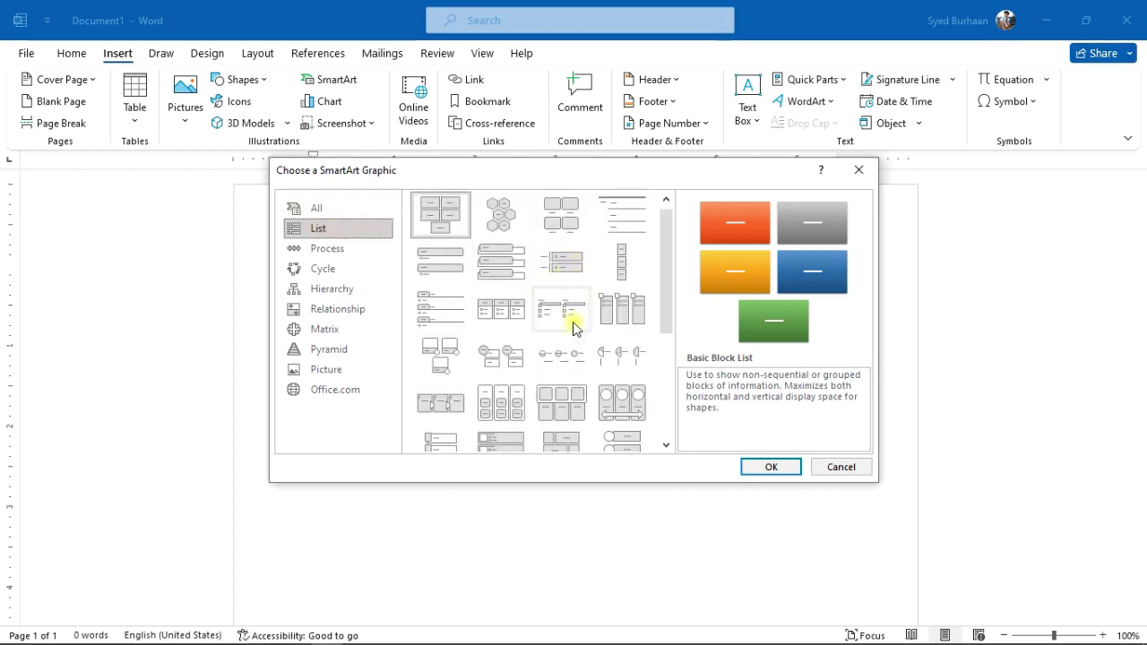
pyautogui.scroll(-5, 563, 365)
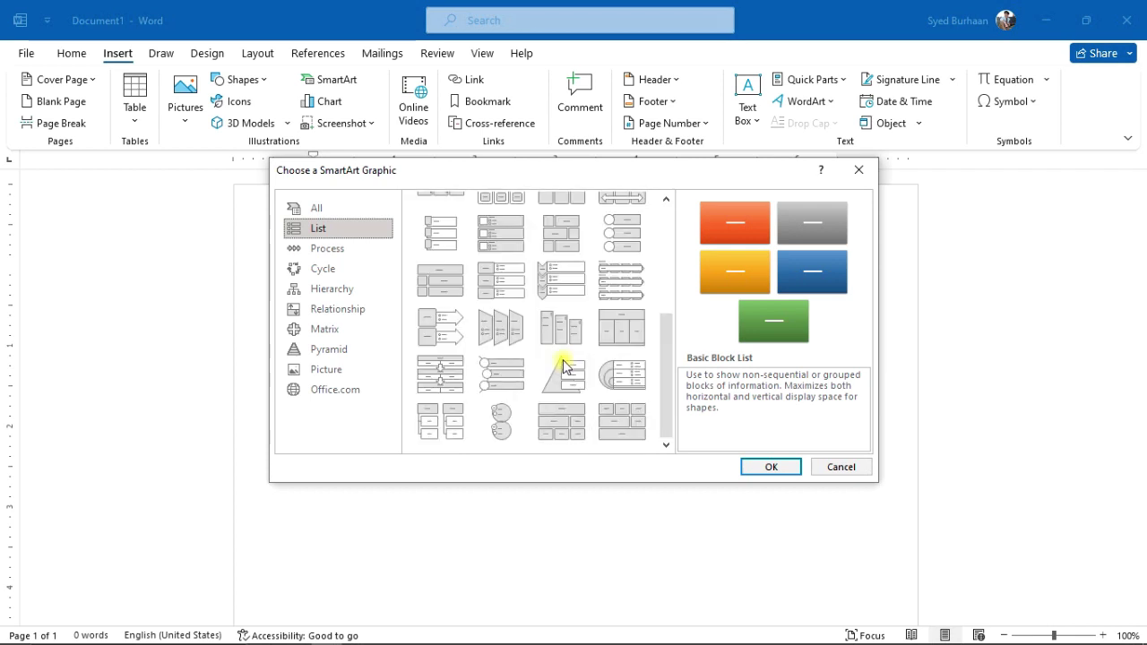
pyautogui.click(318, 250)
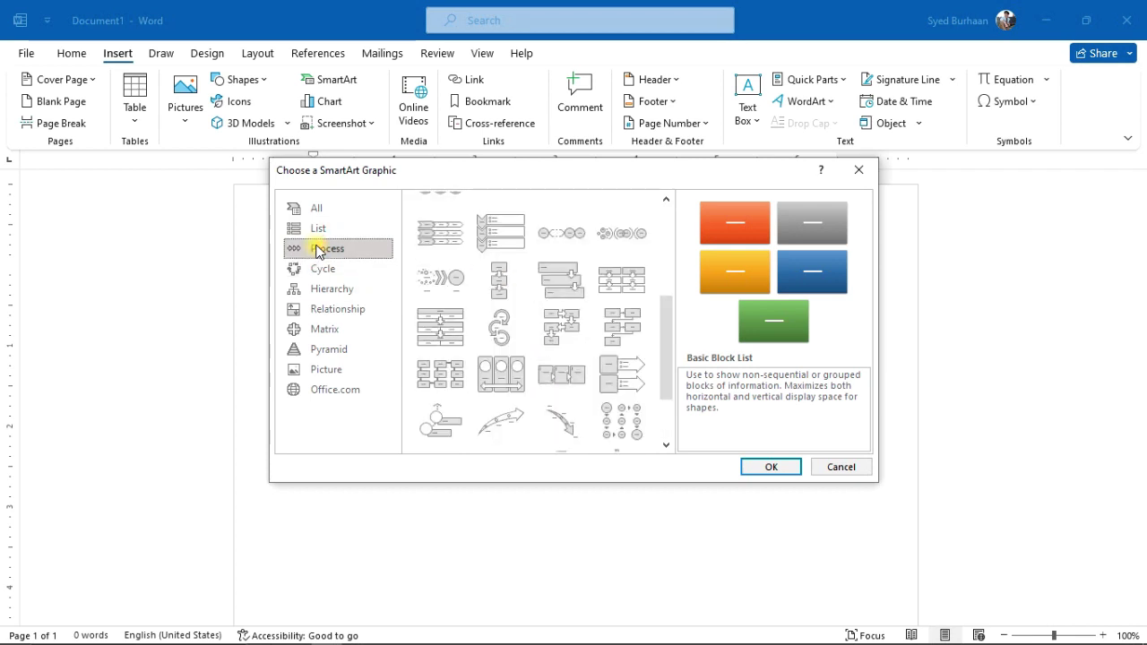
pyautogui.scroll(-2, 537, 354)
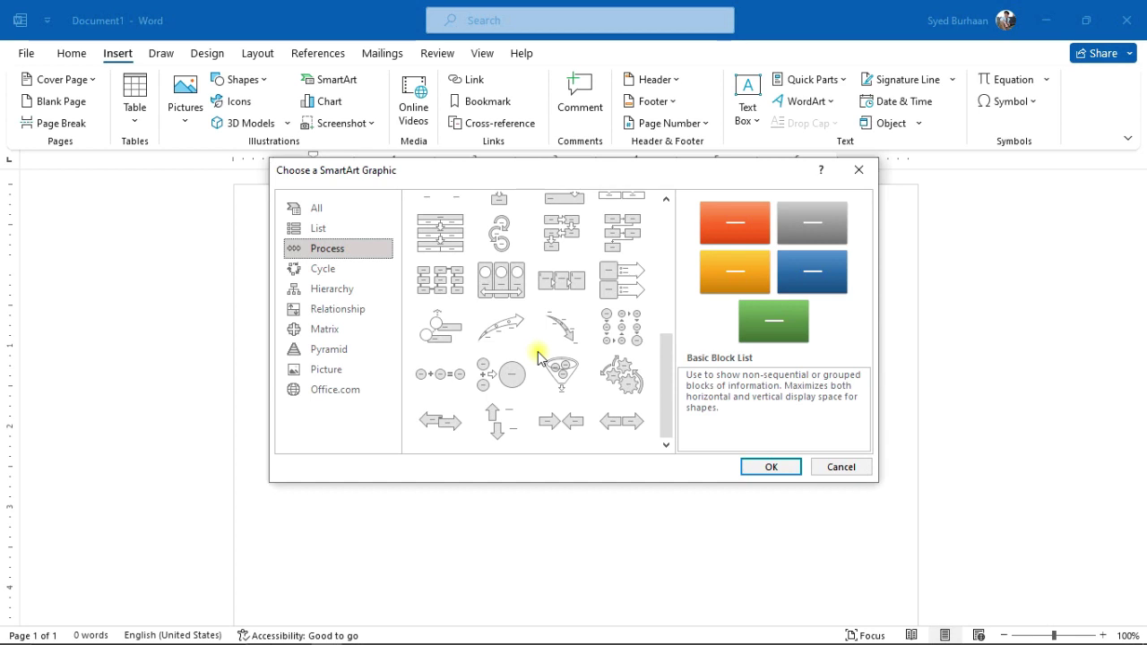
pyautogui.click(318, 271)
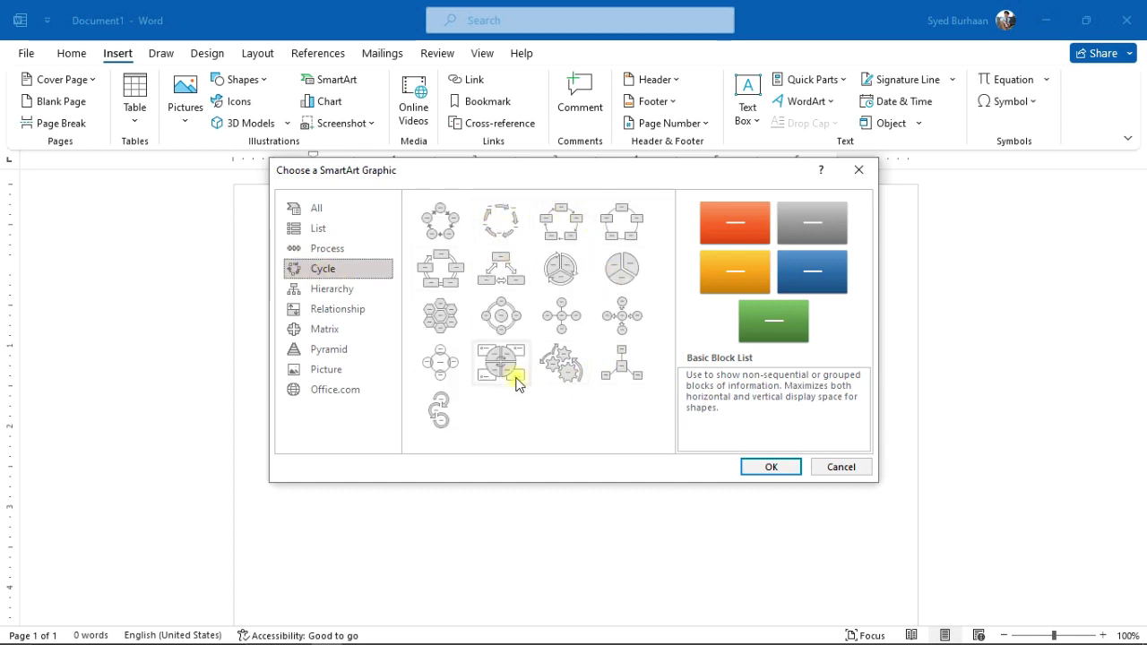
# Pick Circle Arrow Process from the Process layouts and insert it.
pyautogui.click(348, 249)
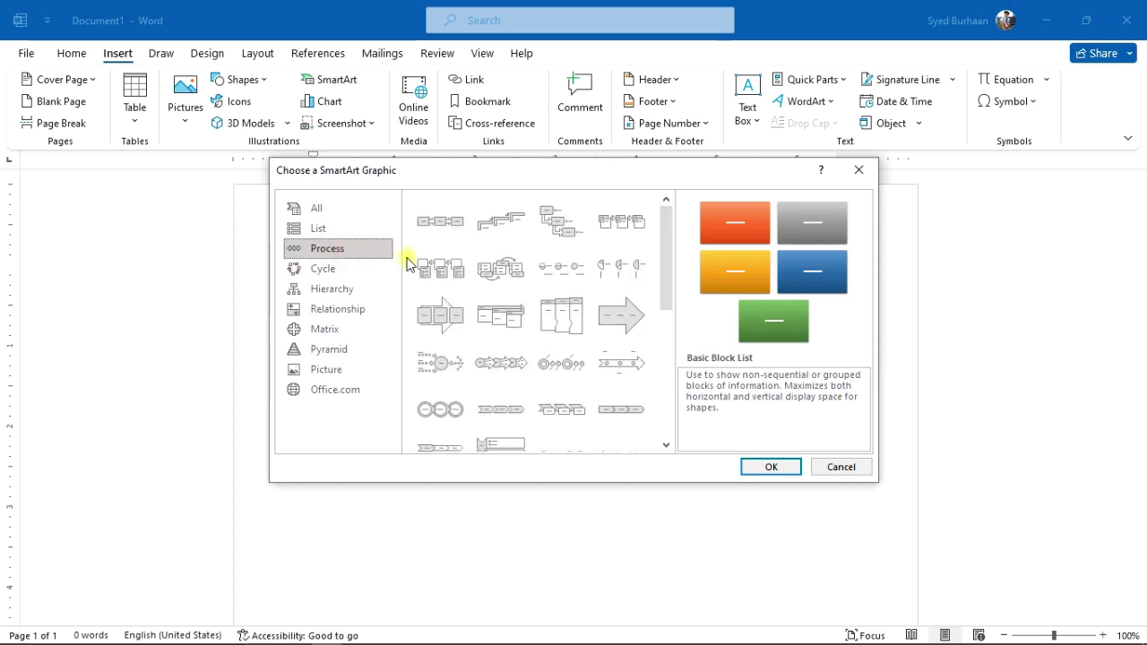
pyautogui.scroll(-5, 562, 357)
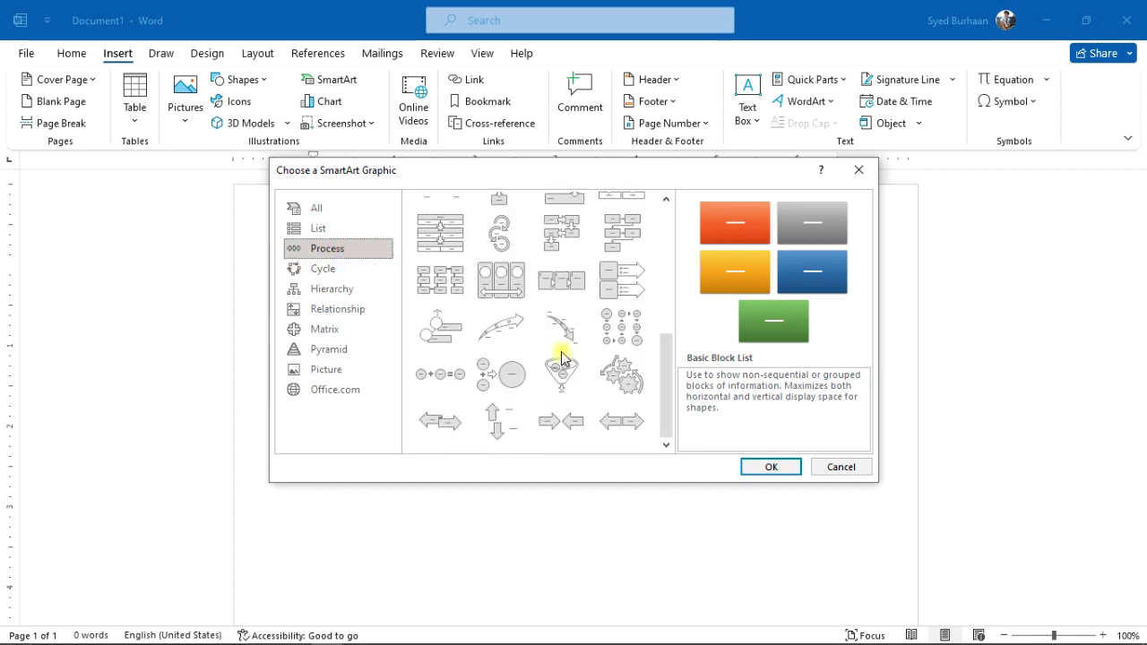
pyautogui.click(499, 235)
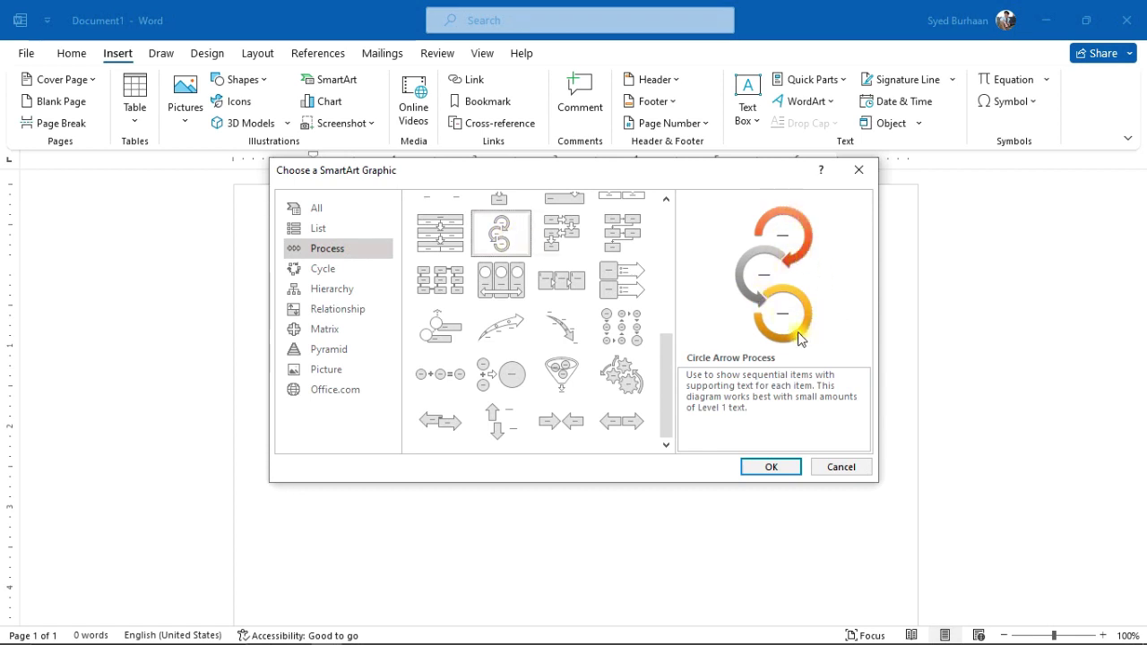
pyautogui.click(768, 467)
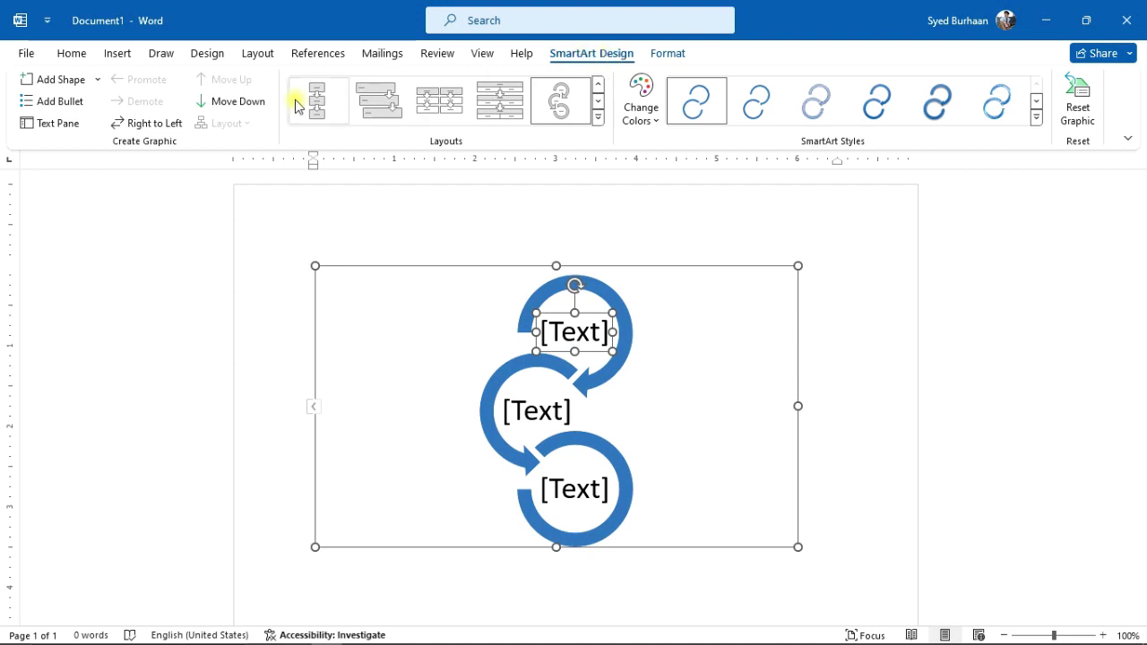
# Deselect the diagram, then start editing the top circle's label.
pyautogui.click(954, 296)
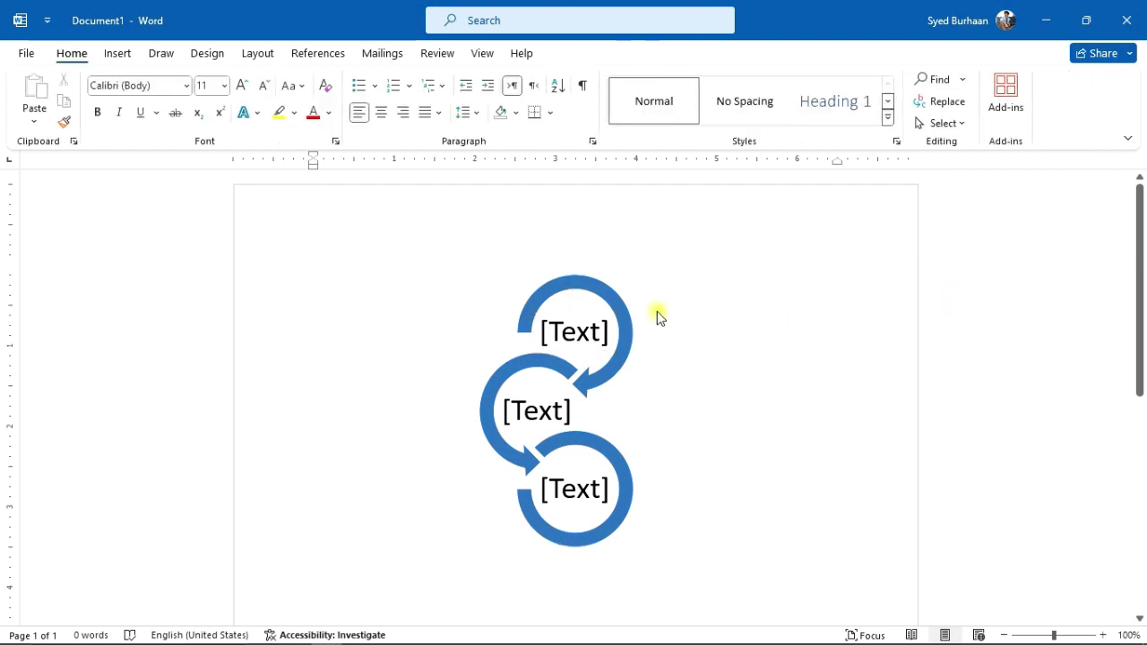
pyautogui.click(575, 319)
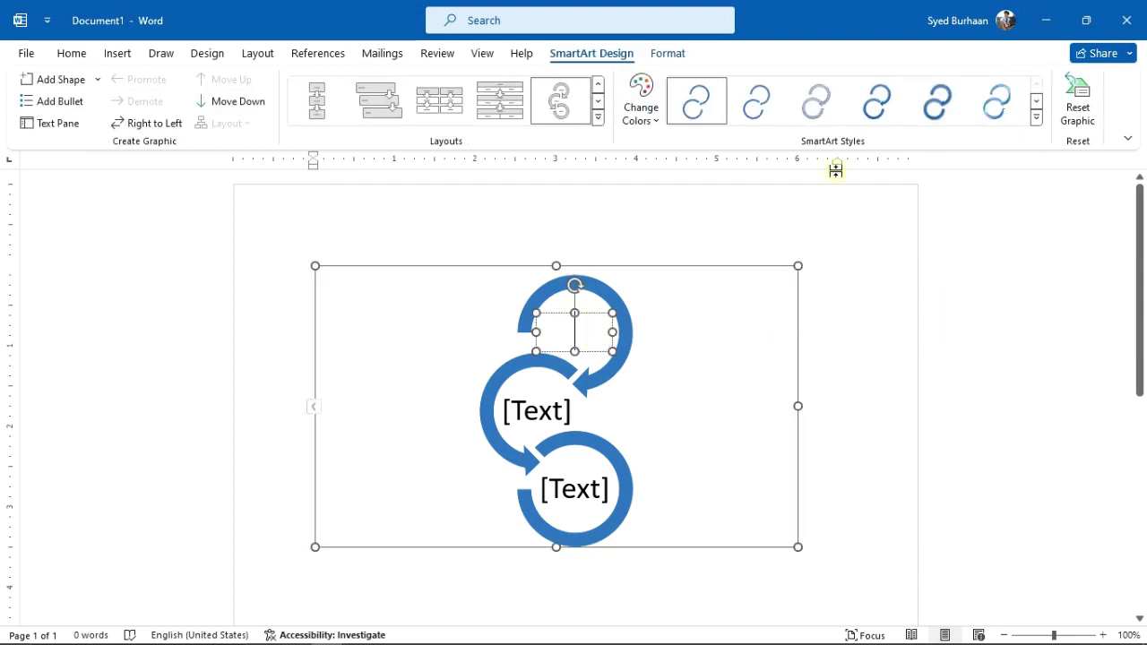
# Label the top, middle and bottom circles 'Input', 'Process' and 'Output'.
pyautogui.click(578, 331)
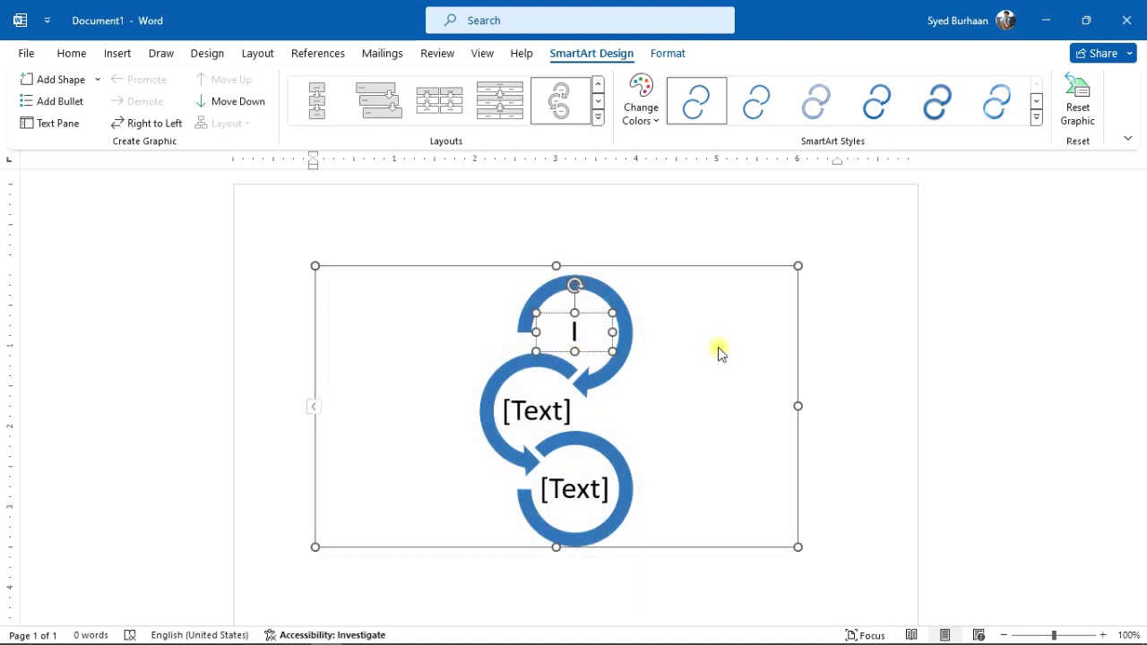
pyautogui.write('Input')
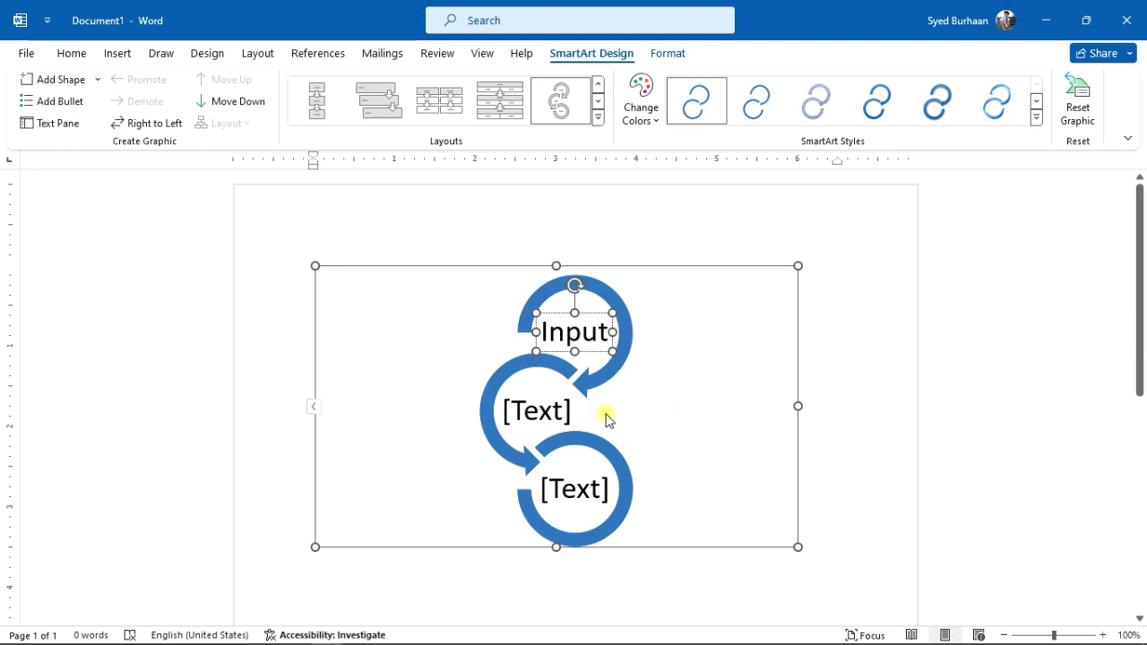
pyautogui.click(531, 415)
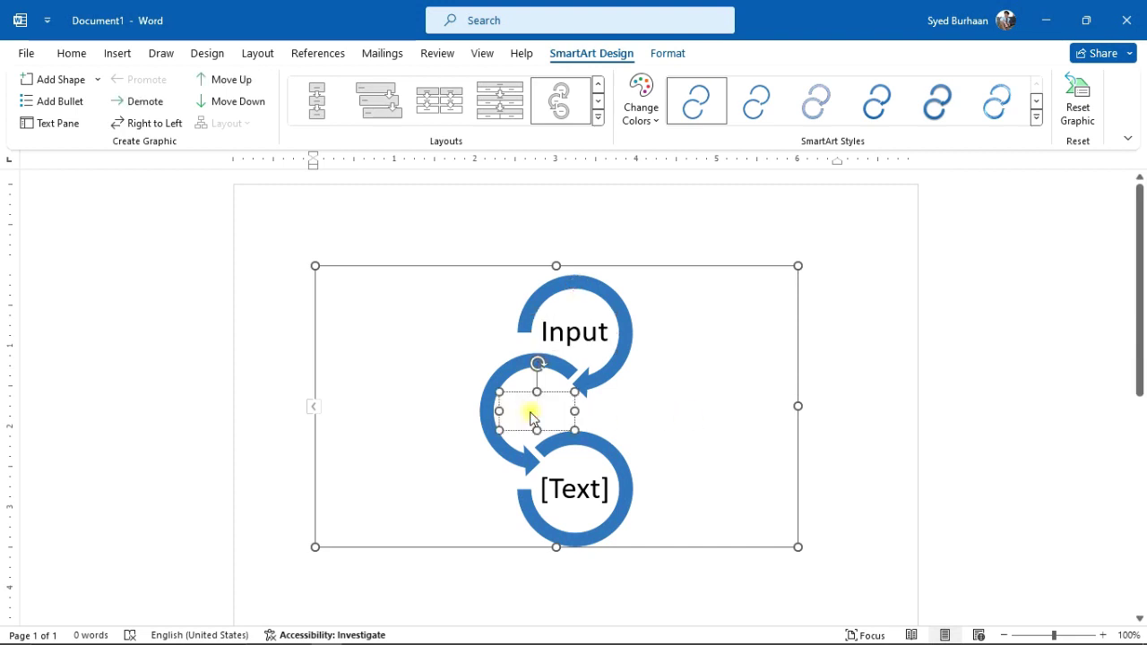
pyautogui.write('Pr')
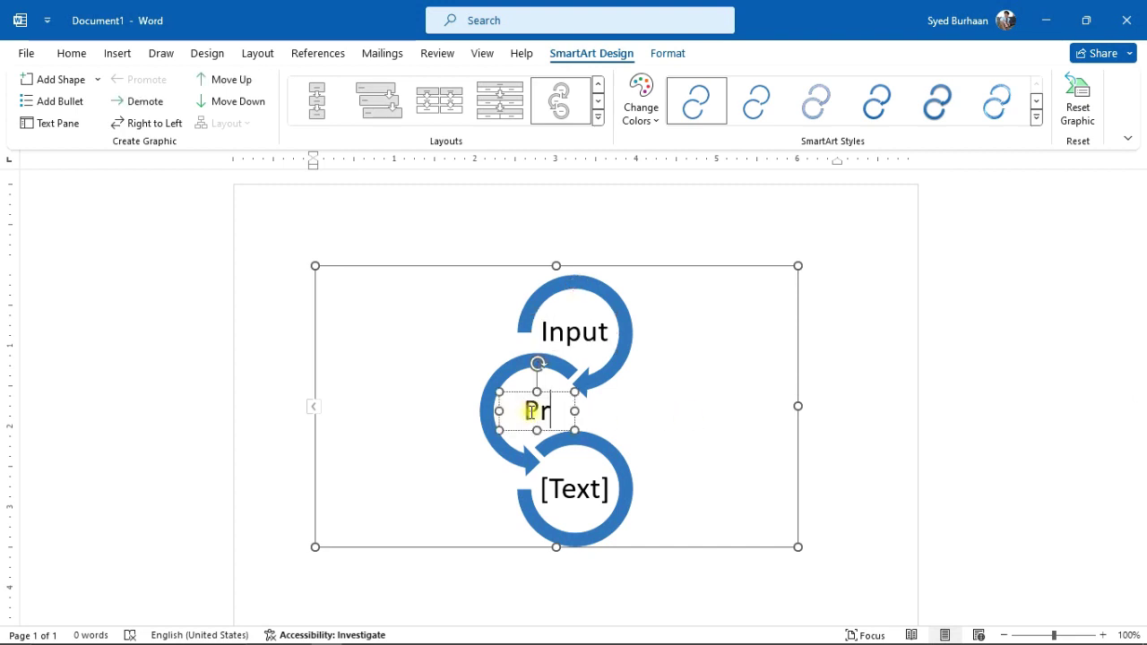
pyautogui.write('ocess')
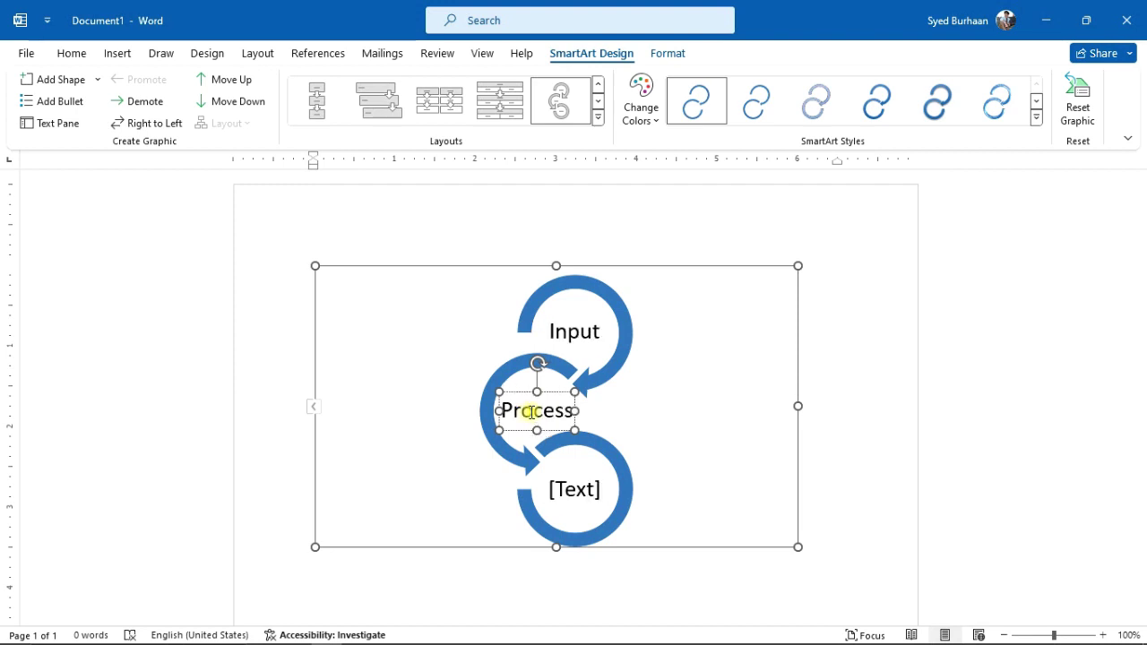
pyautogui.click(581, 491)
pyautogui.write('O')
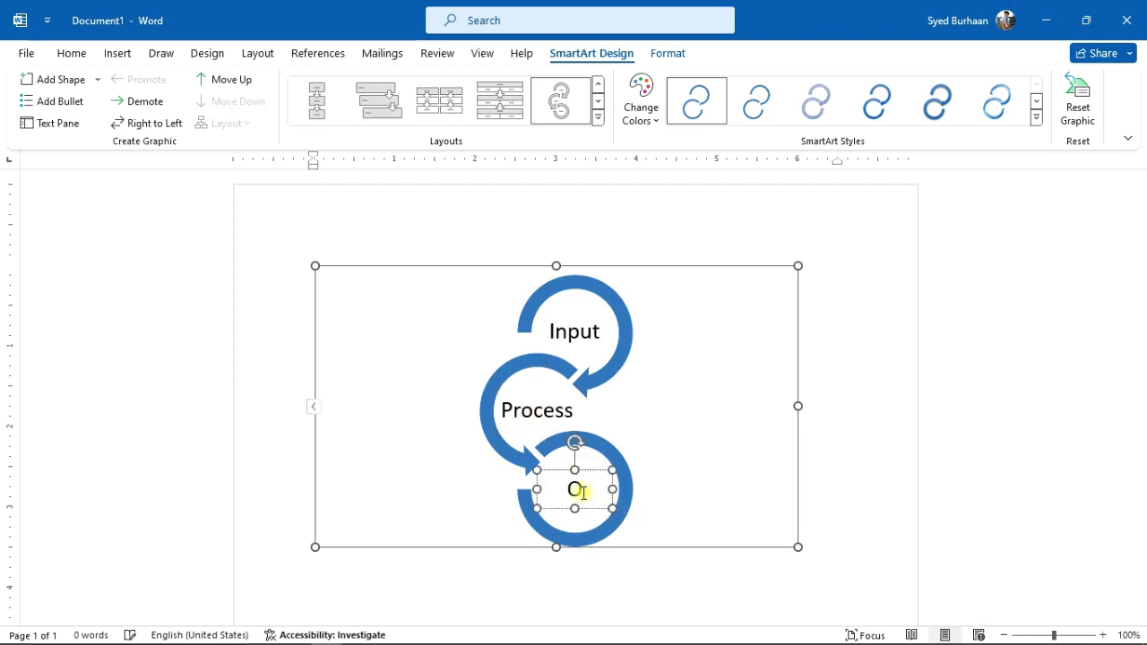
pyautogui.write('utput')
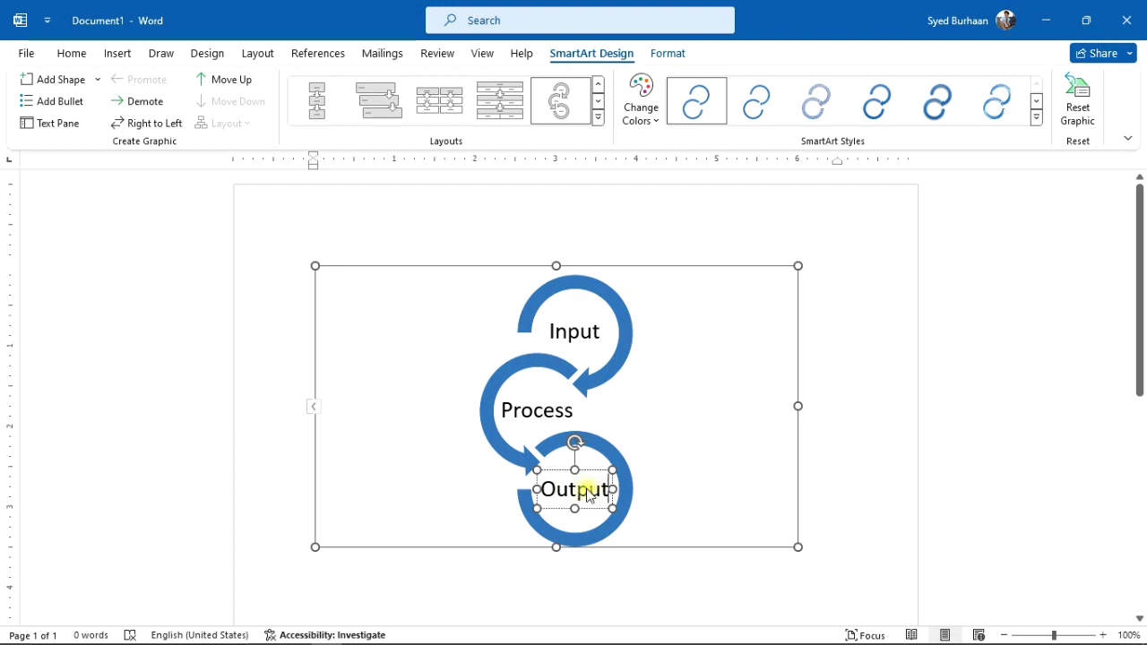
pyautogui.click(244, 307)
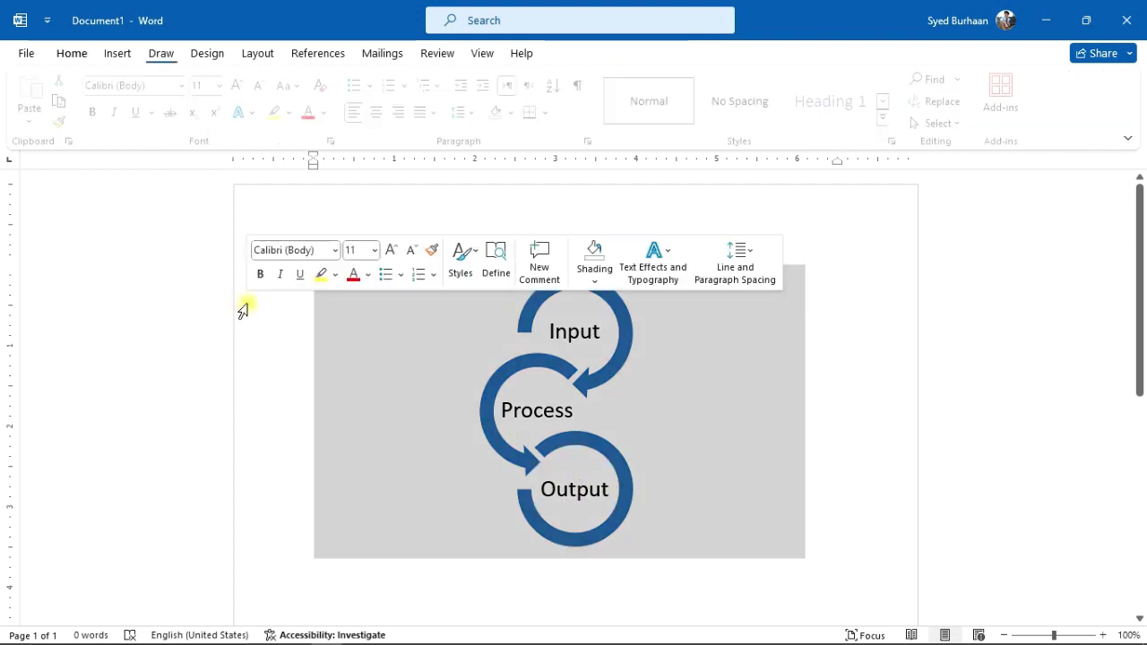
pyautogui.click(871, 528)
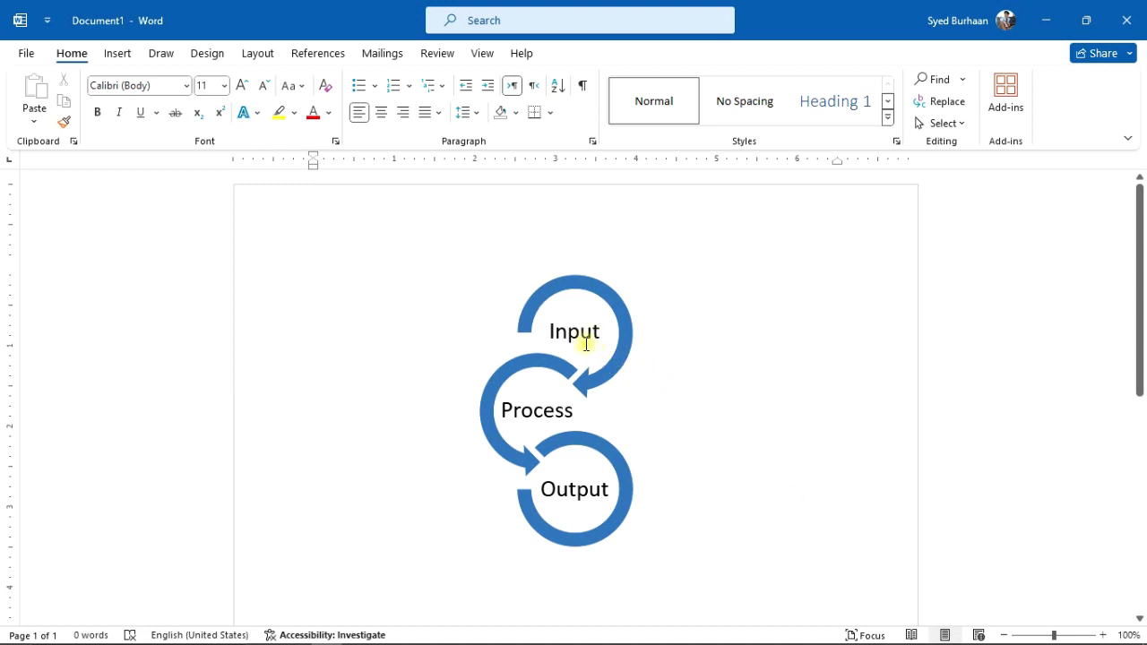
pyautogui.doubleClick(549, 332)
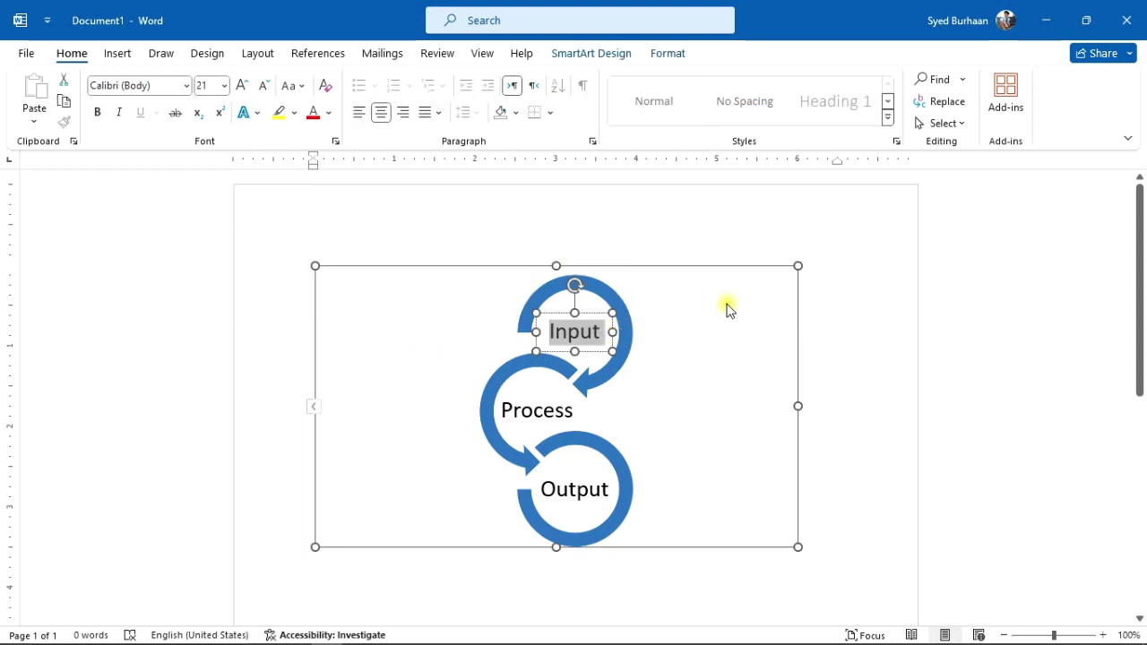
pyautogui.press('Escape')
# Twice add a fourth circle with SmartArt Design's Add Shape and delete it, then select Input.
pyautogui.click(845, 346)
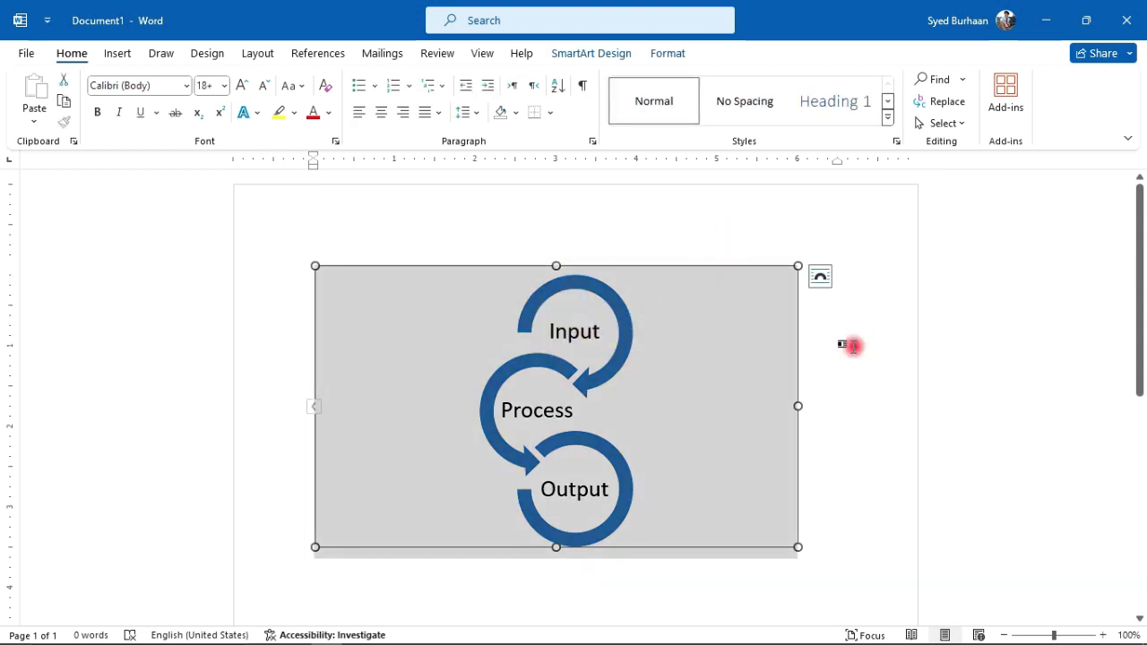
pyautogui.click(523, 348)
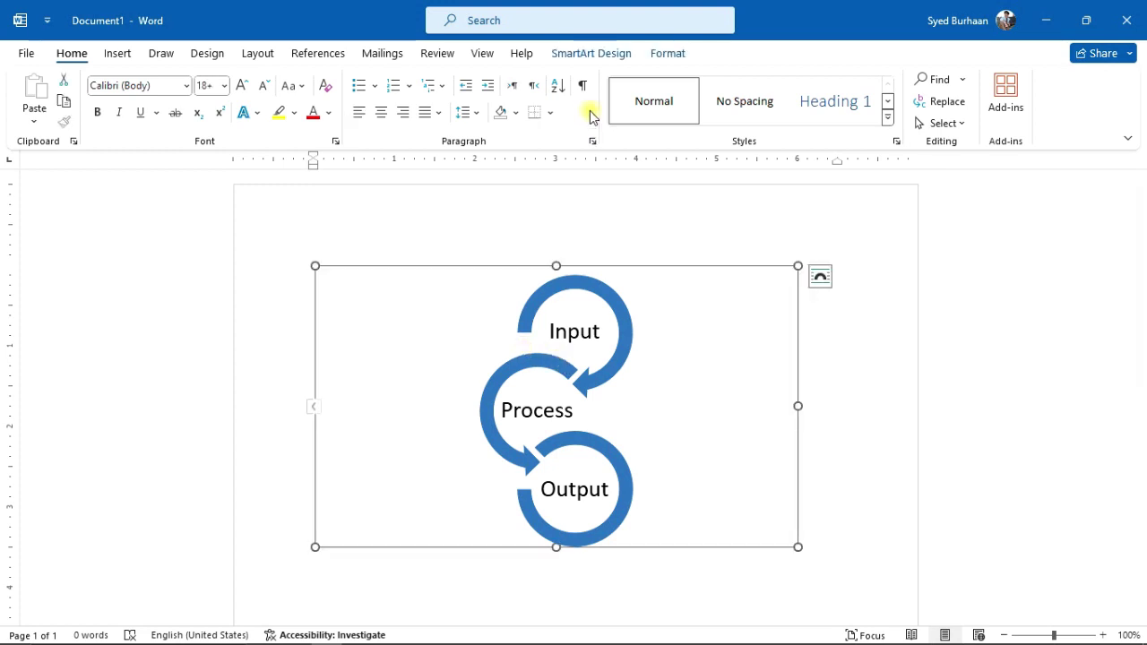
pyautogui.click(586, 54)
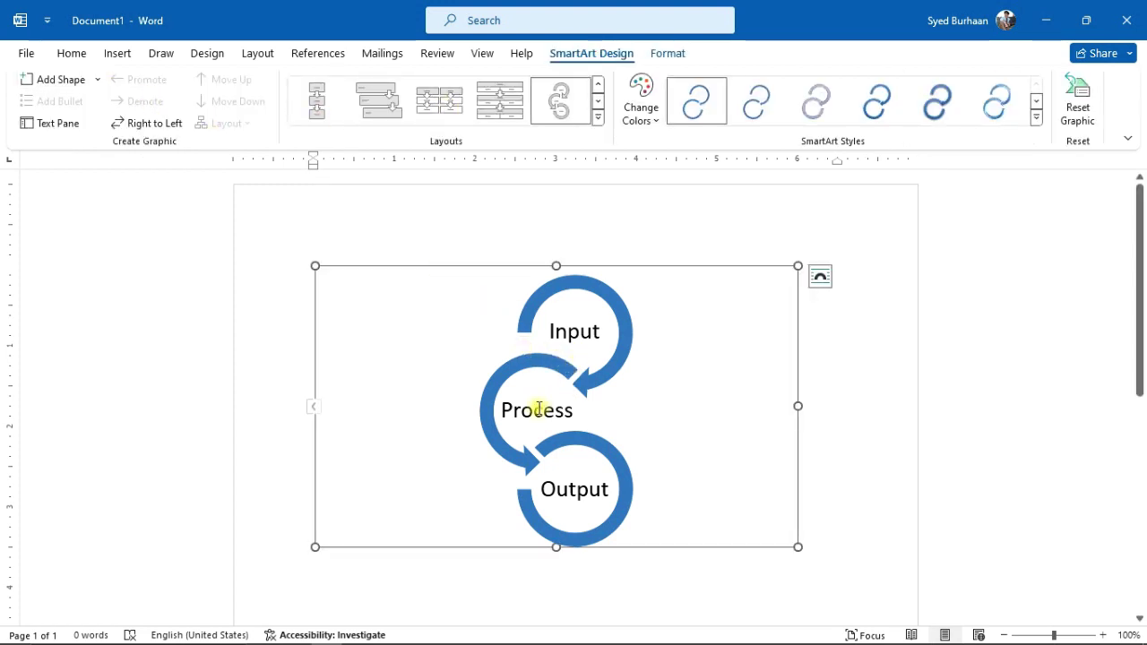
pyautogui.click(40, 79)
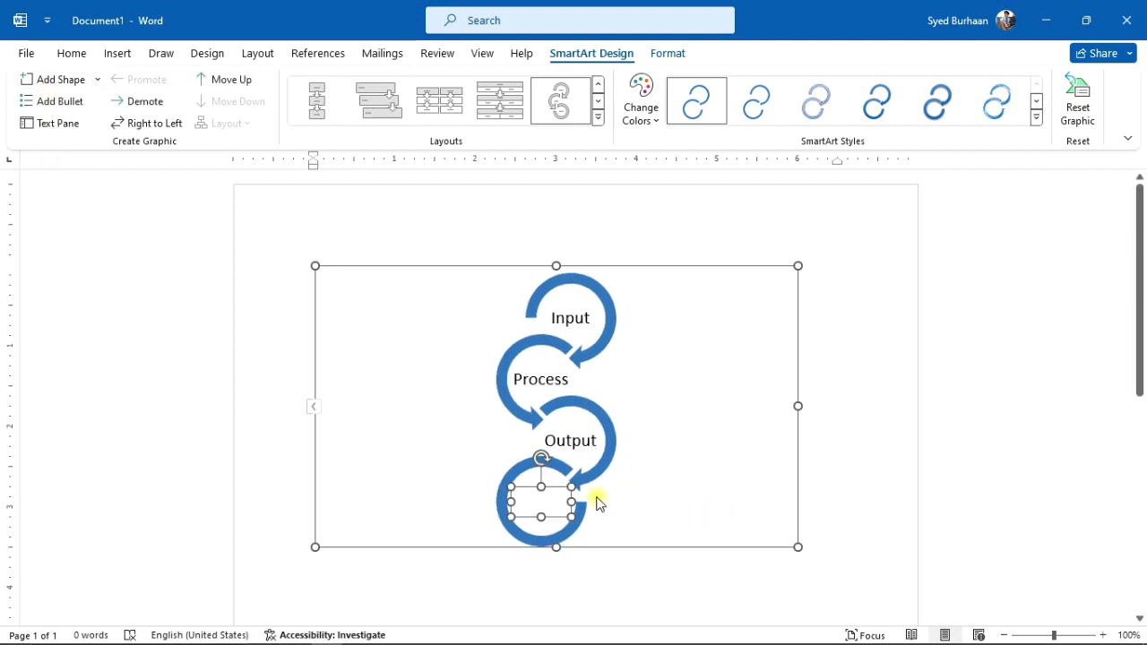
pyautogui.press('Delete')
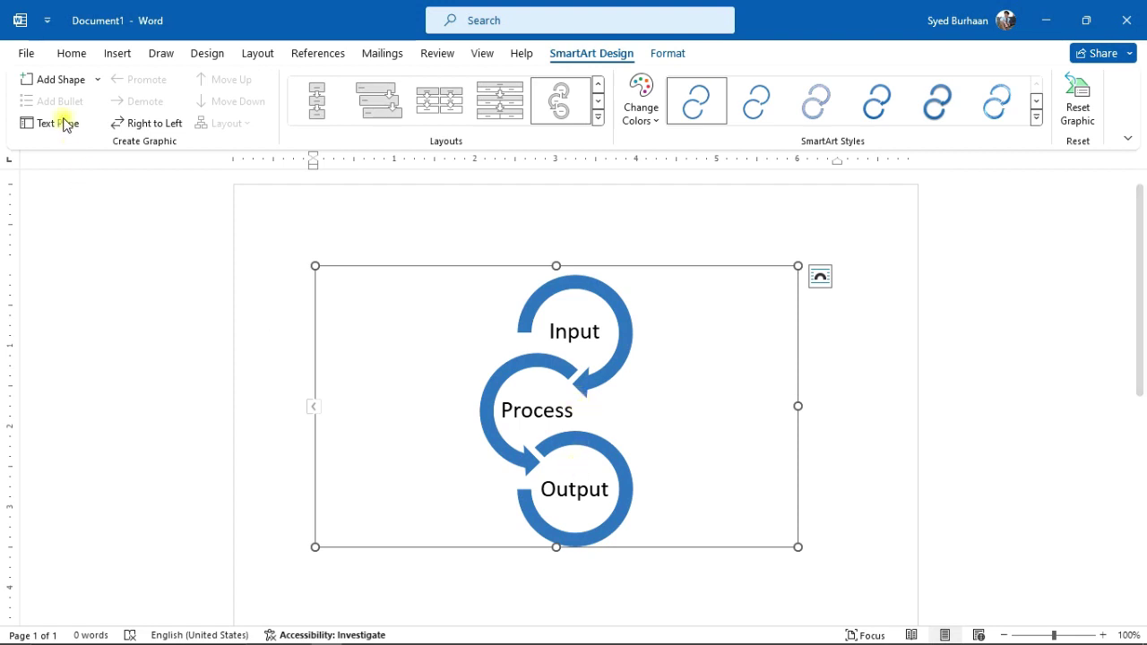
pyautogui.click(55, 80)
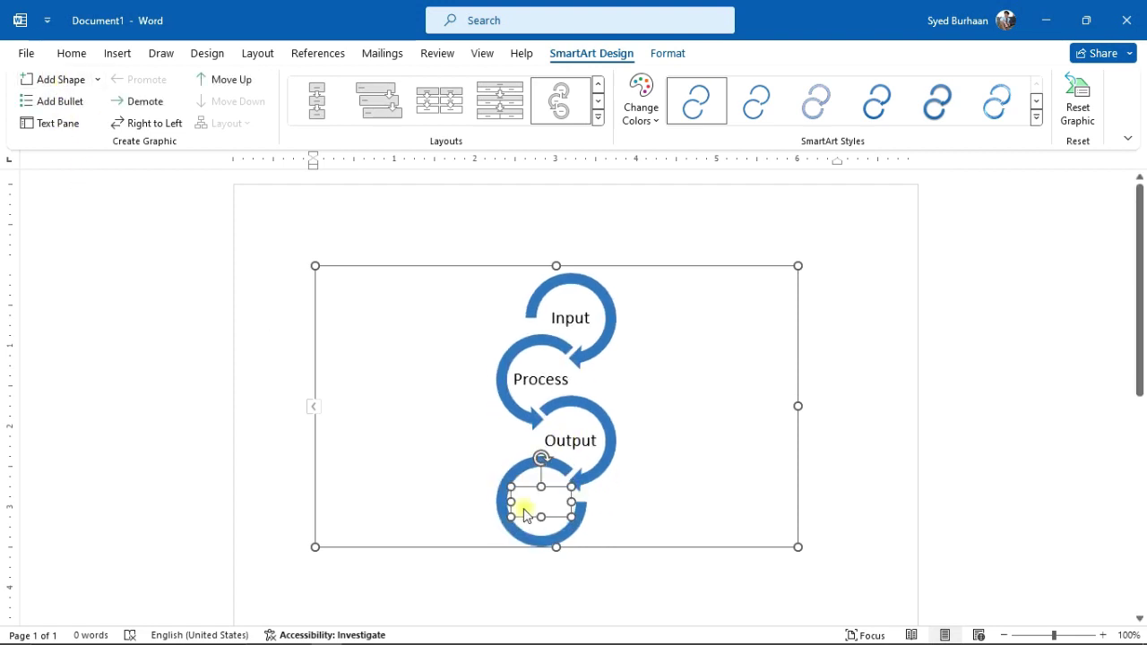
pyautogui.press('Delete')
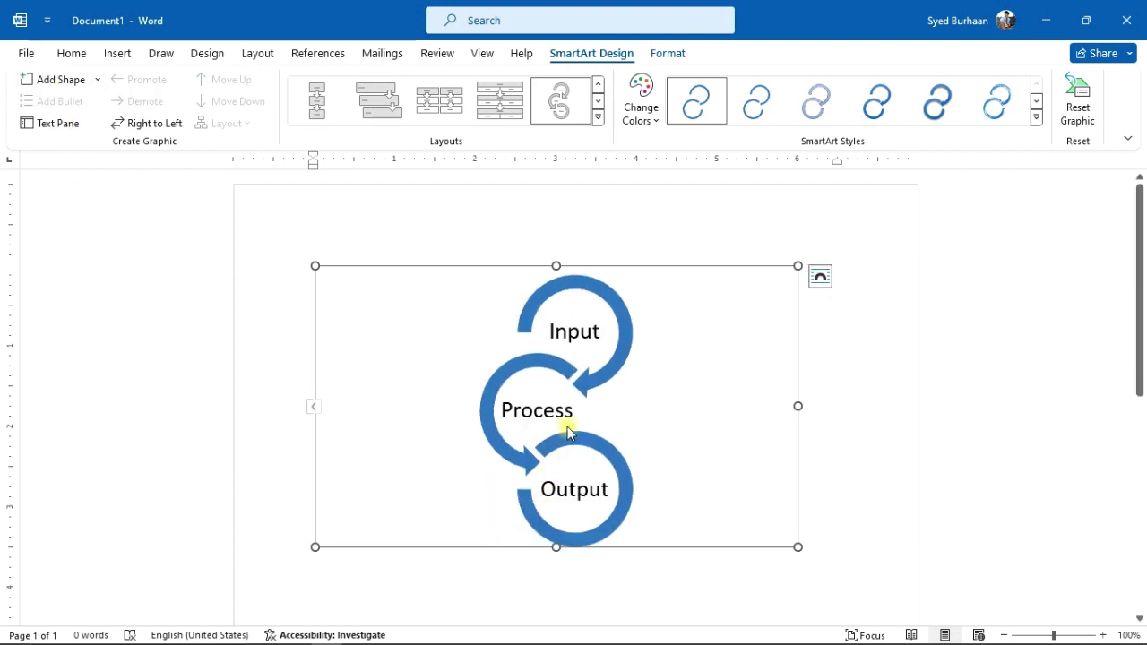
pyautogui.click(594, 330)
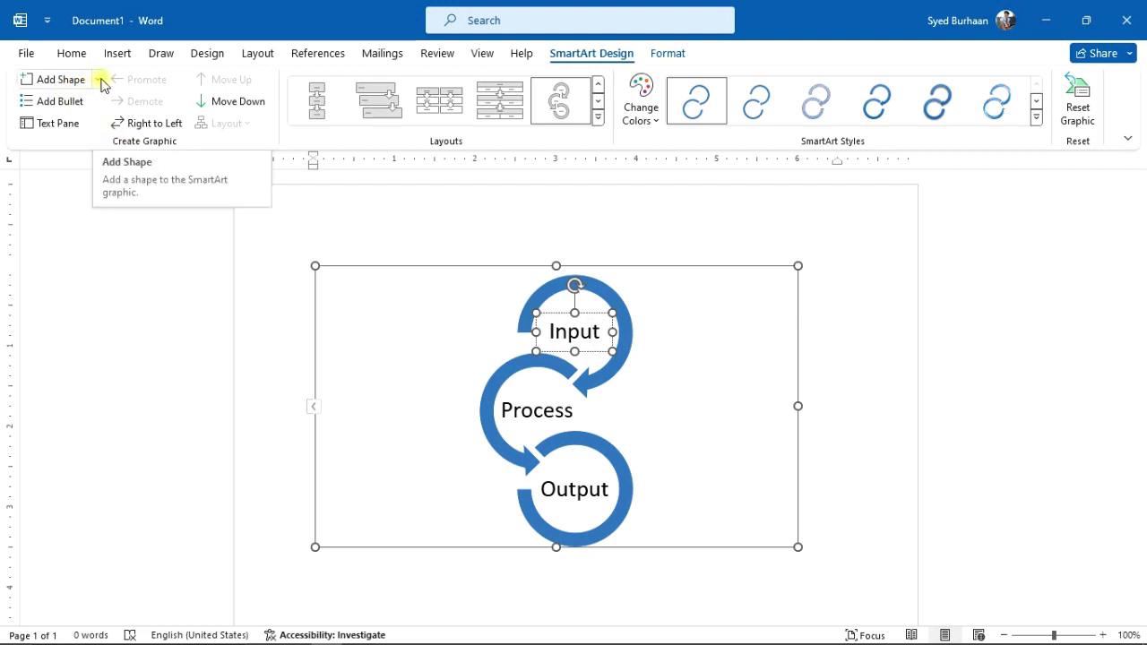
# Add a circle before Input and delete it, then add an empty circle after Input.
pyautogui.click(100, 79)
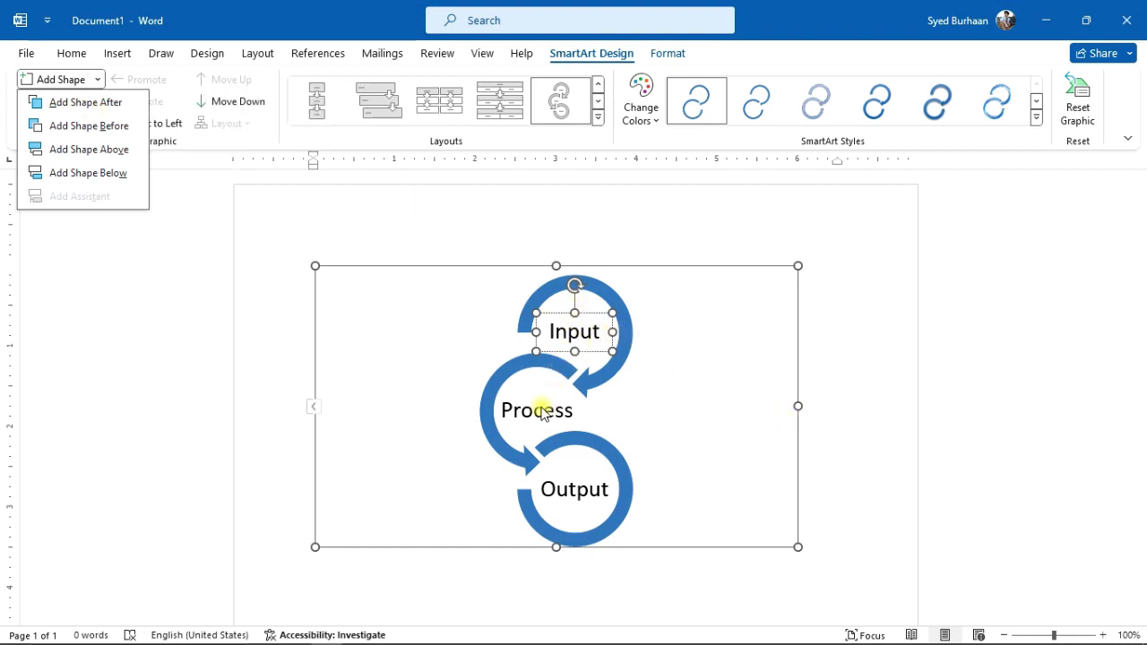
pyautogui.click(86, 128)
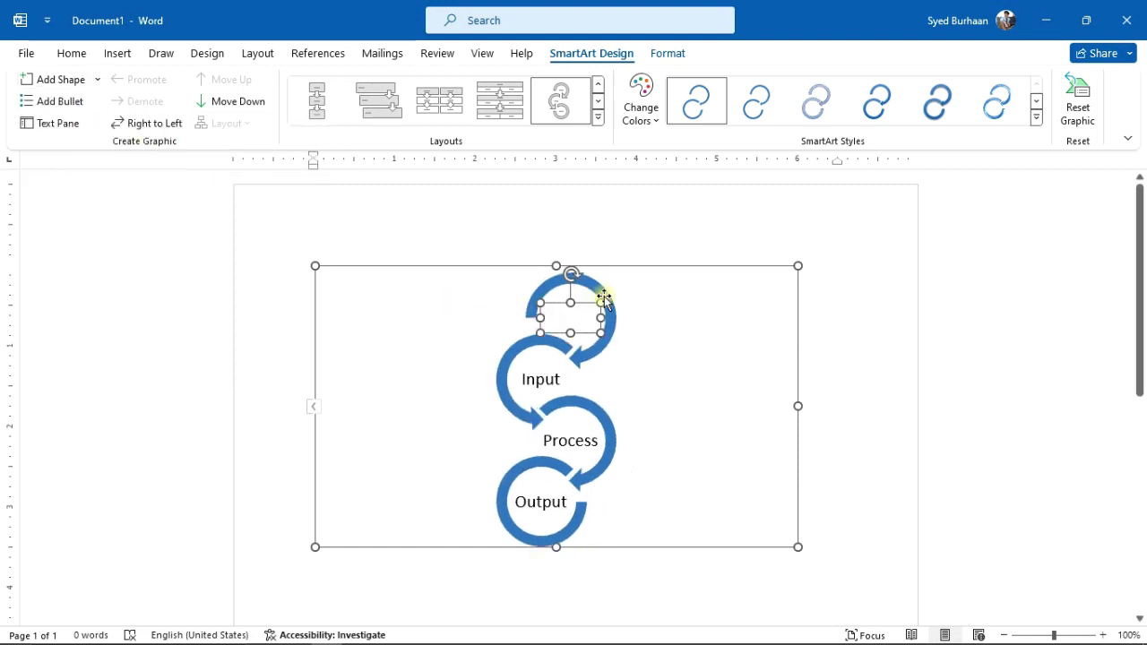
pyautogui.press('Delete')
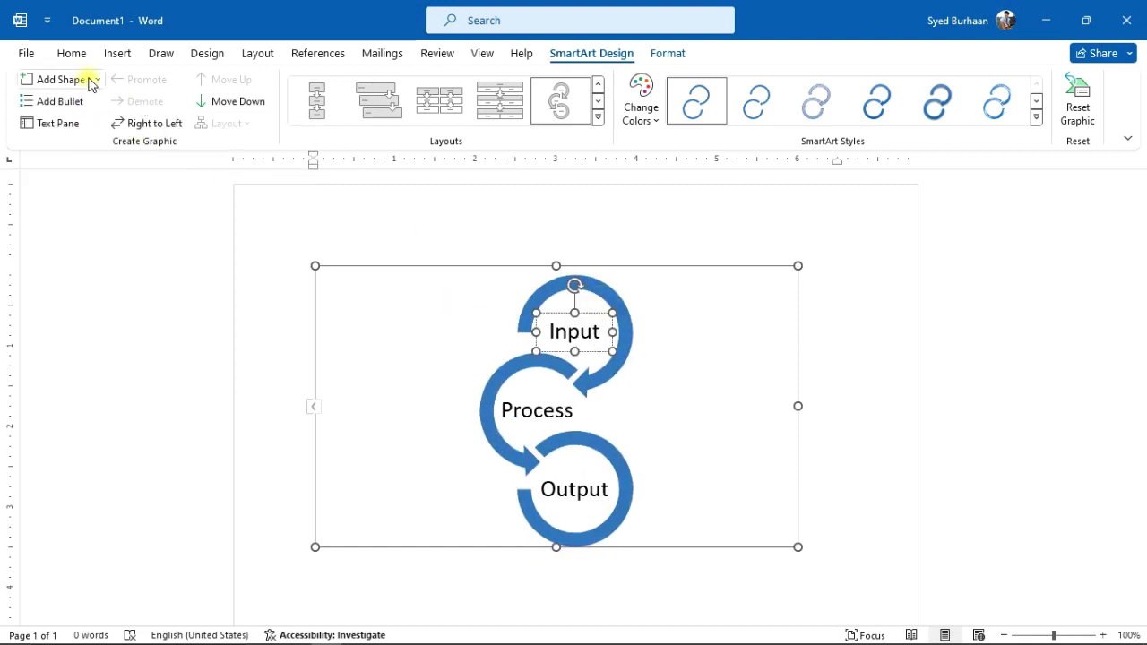
pyautogui.click(97, 80)
pyautogui.click(104, 98)
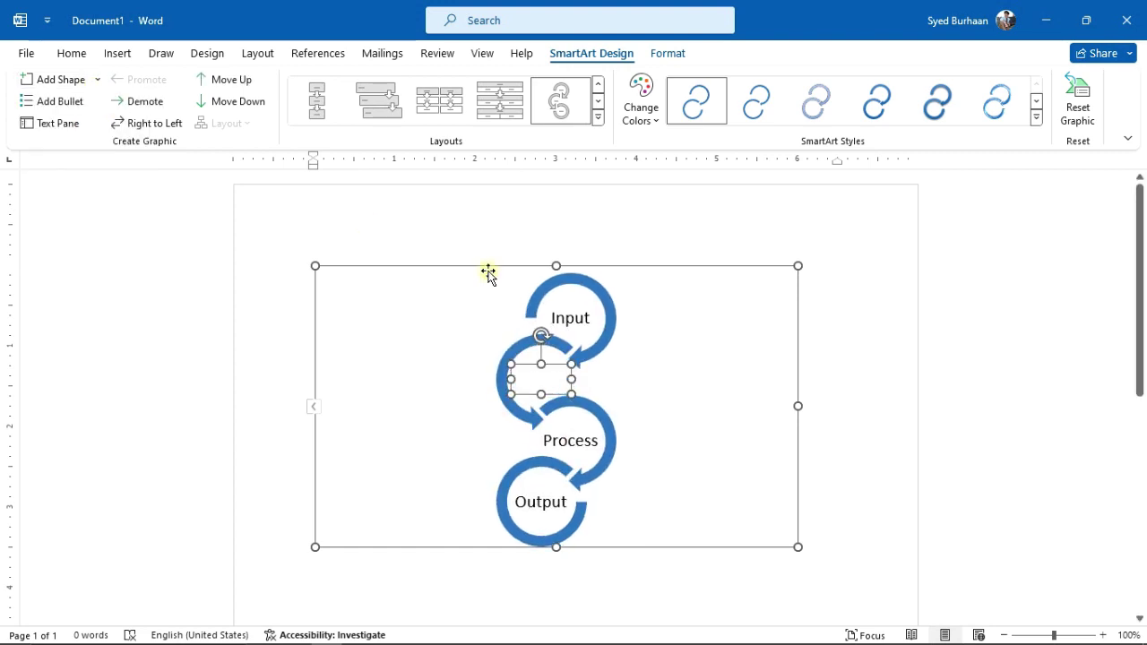
# Reselect the Input shape, open the add-shape choices and dismiss them without adding.
pyautogui.click(575, 318)
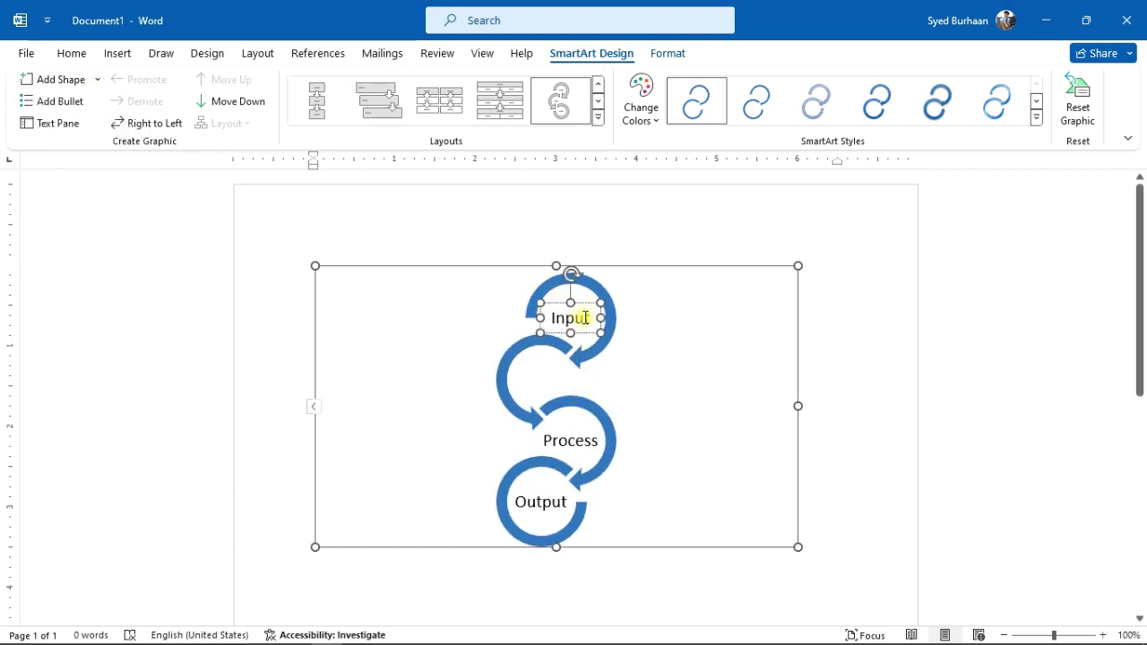
pyautogui.doubleClick(583, 317)
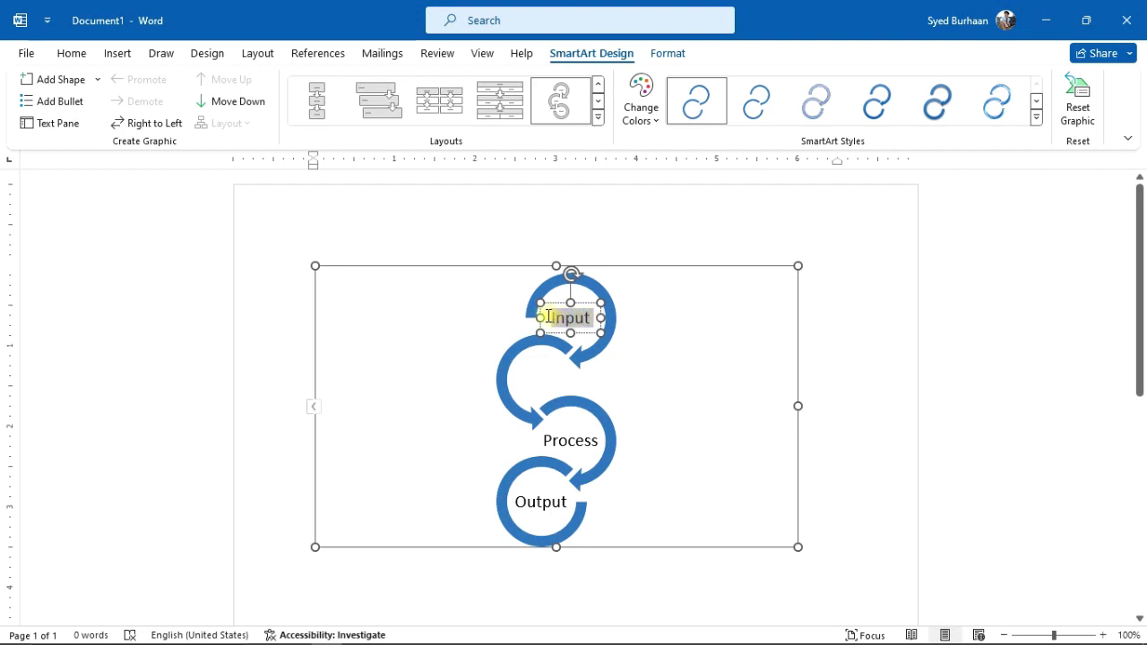
pyautogui.click(97, 79)
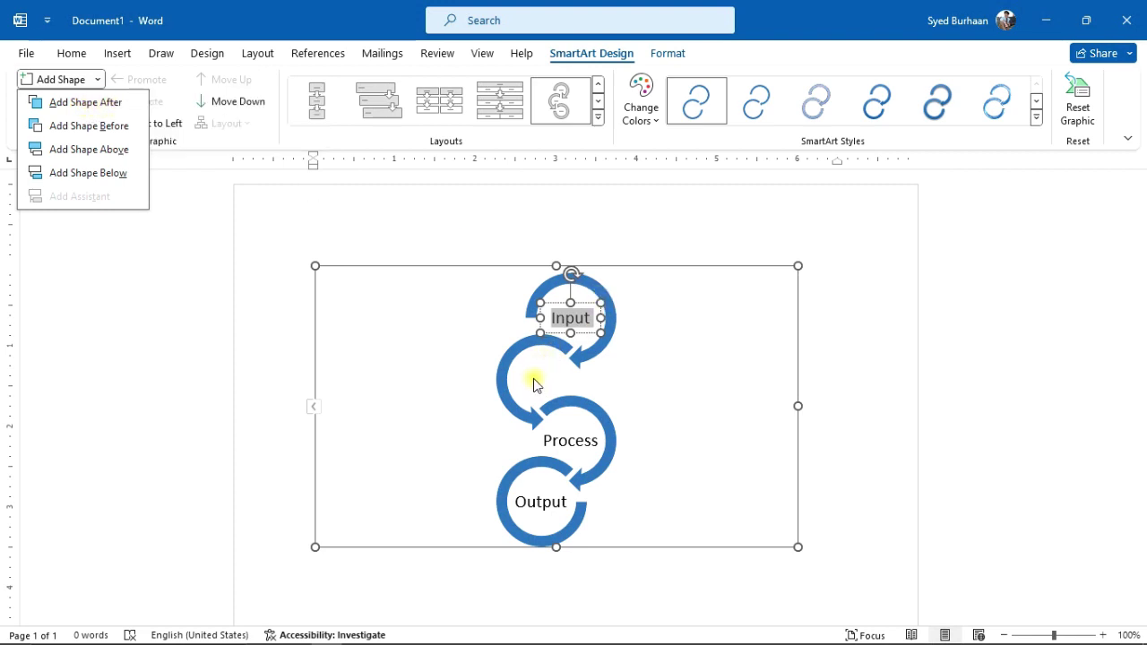
pyautogui.click(175, 396)
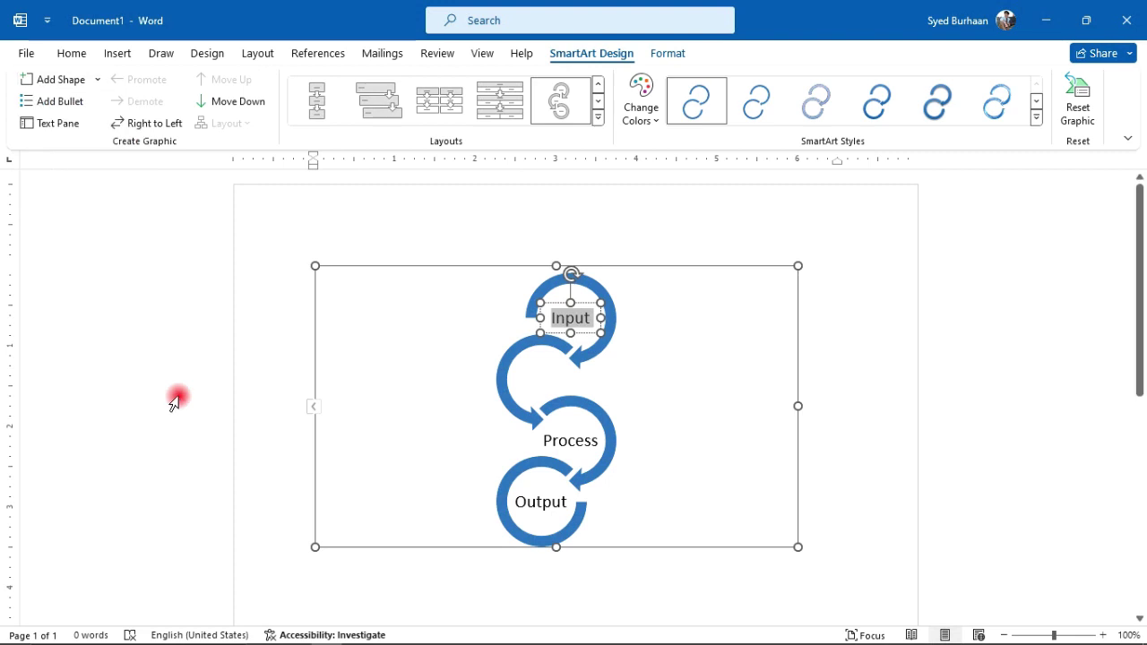
pyautogui.click(533, 379)
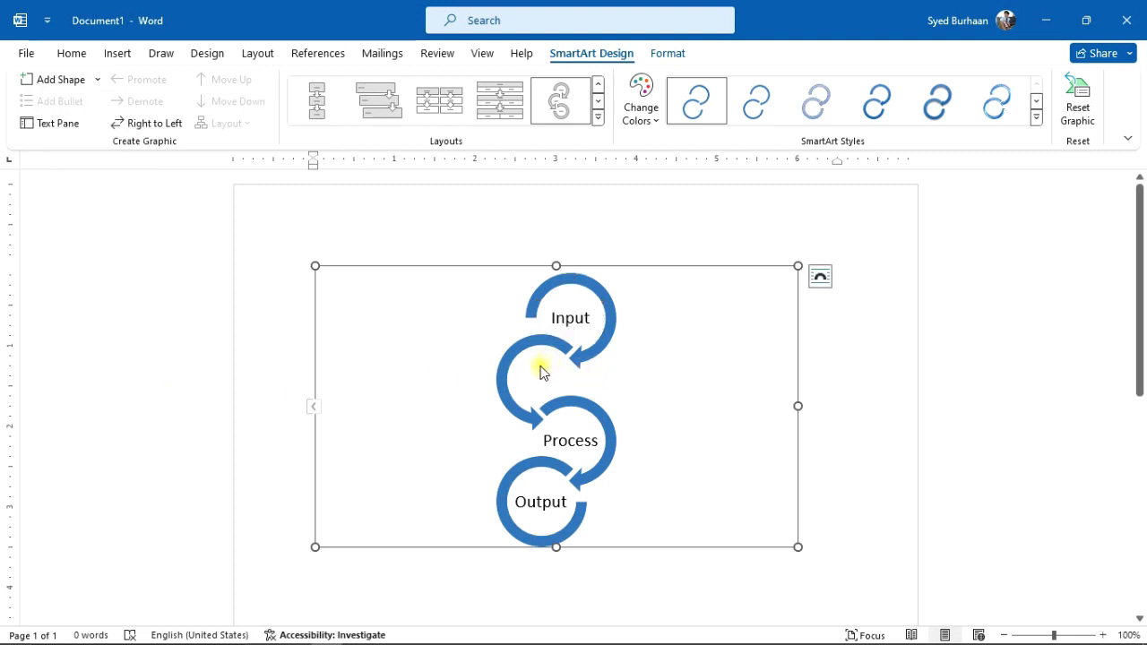
pyautogui.click(576, 315)
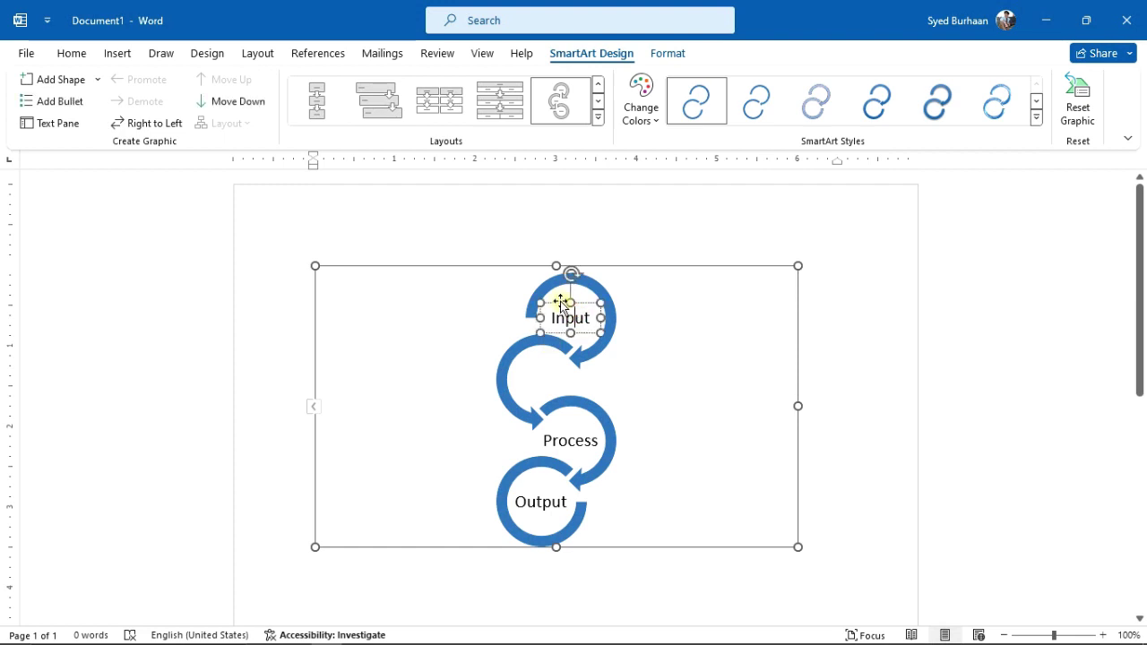
# Draw a Text Box from Insert Shapes over the empty second circle, then delete it.
pyautogui.rightClick(560, 301)
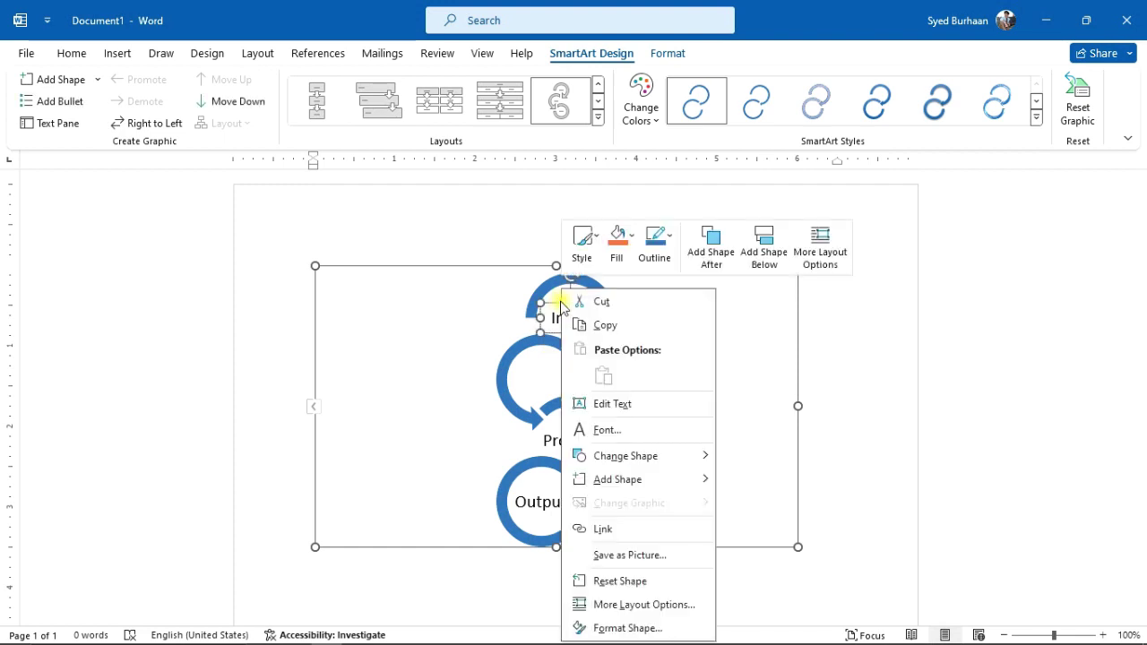
pyautogui.click(117, 53)
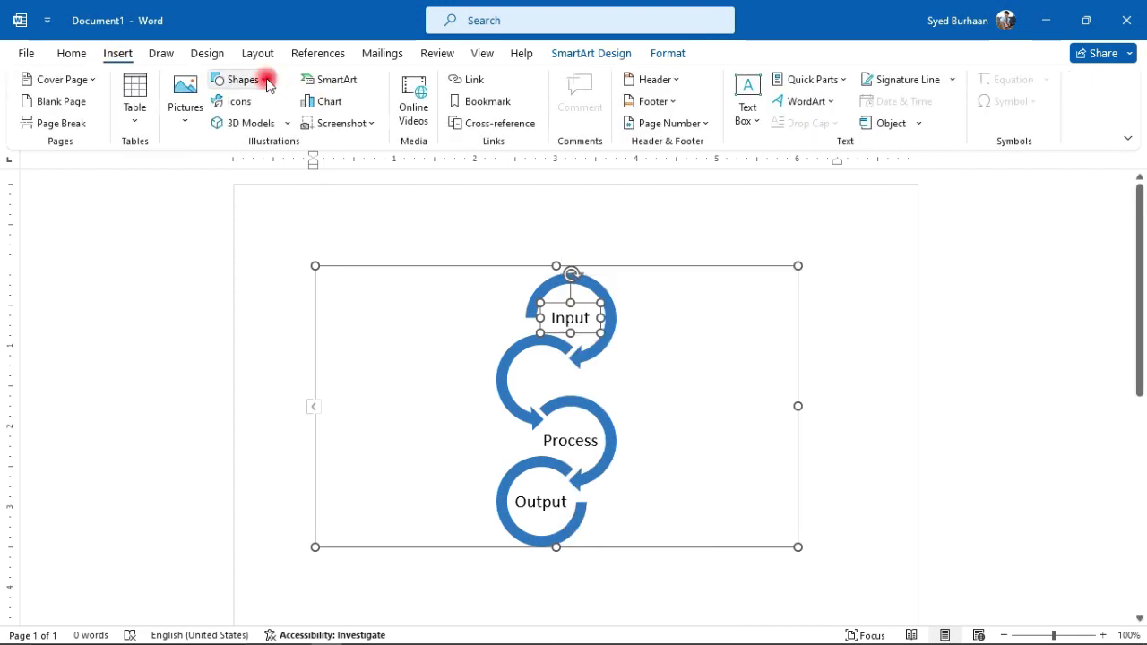
pyautogui.click(259, 79)
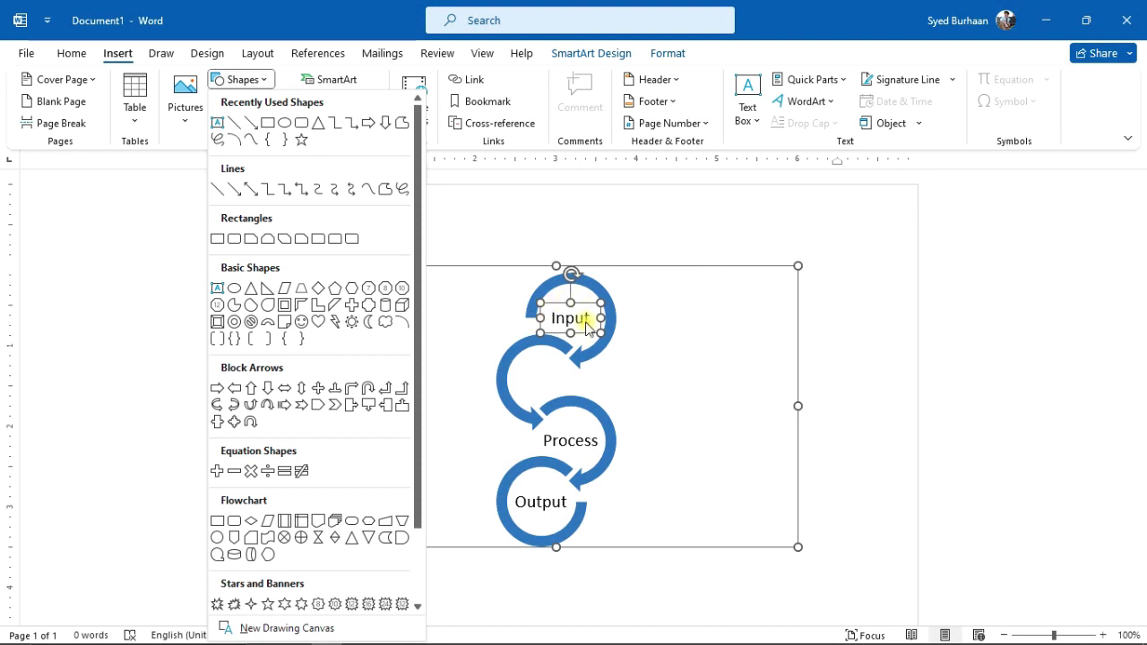
pyautogui.click(217, 122)
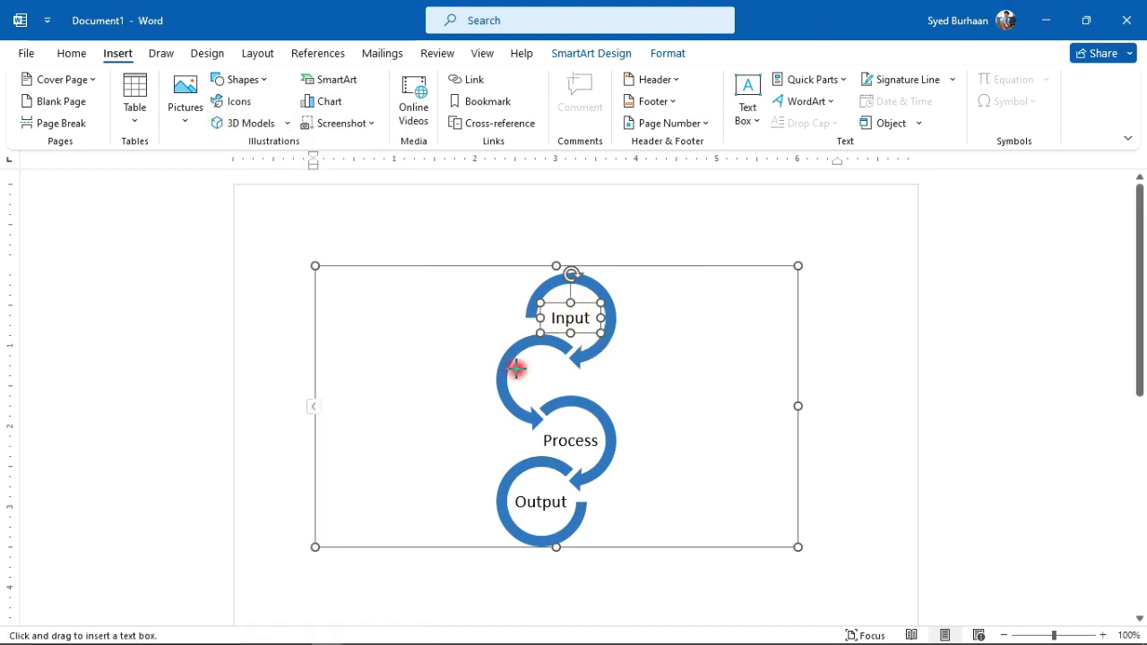
pyautogui.moveTo(516, 367); pyautogui.dragTo(579, 394)
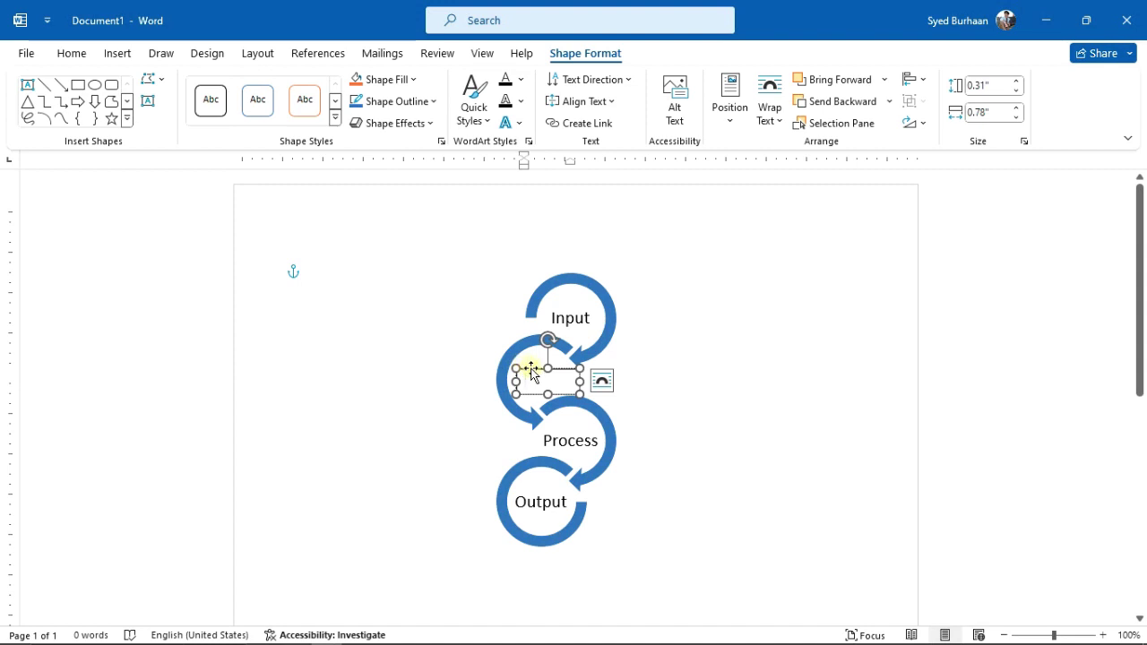
pyautogui.press('Delete')
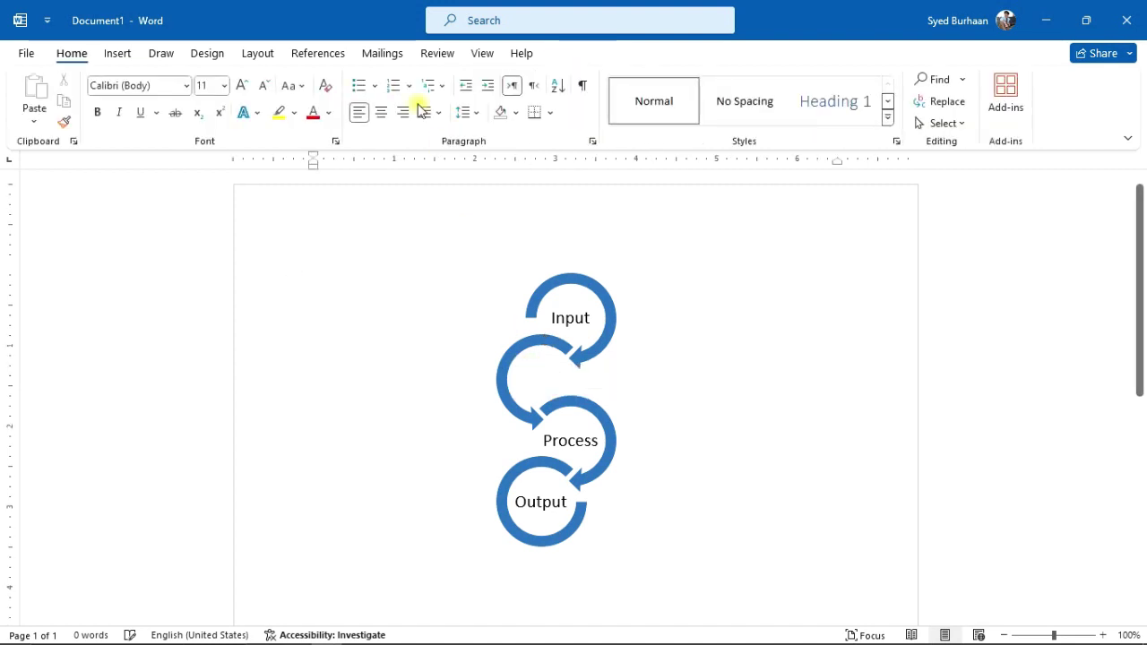
pyautogui.click(552, 344)
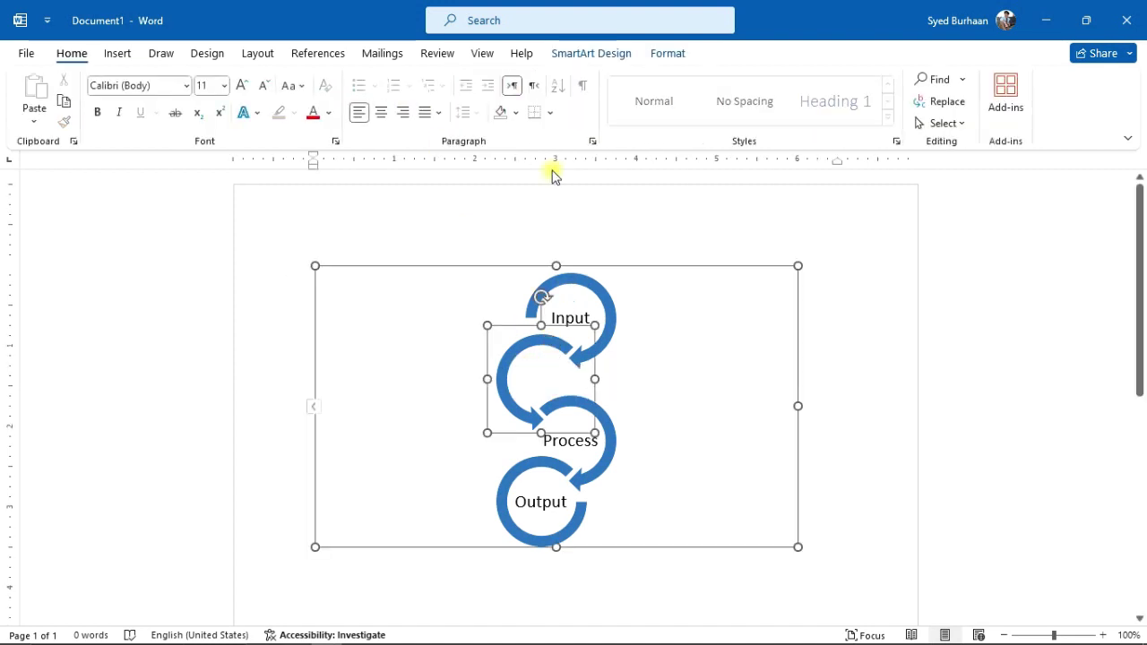
pyautogui.click(563, 53)
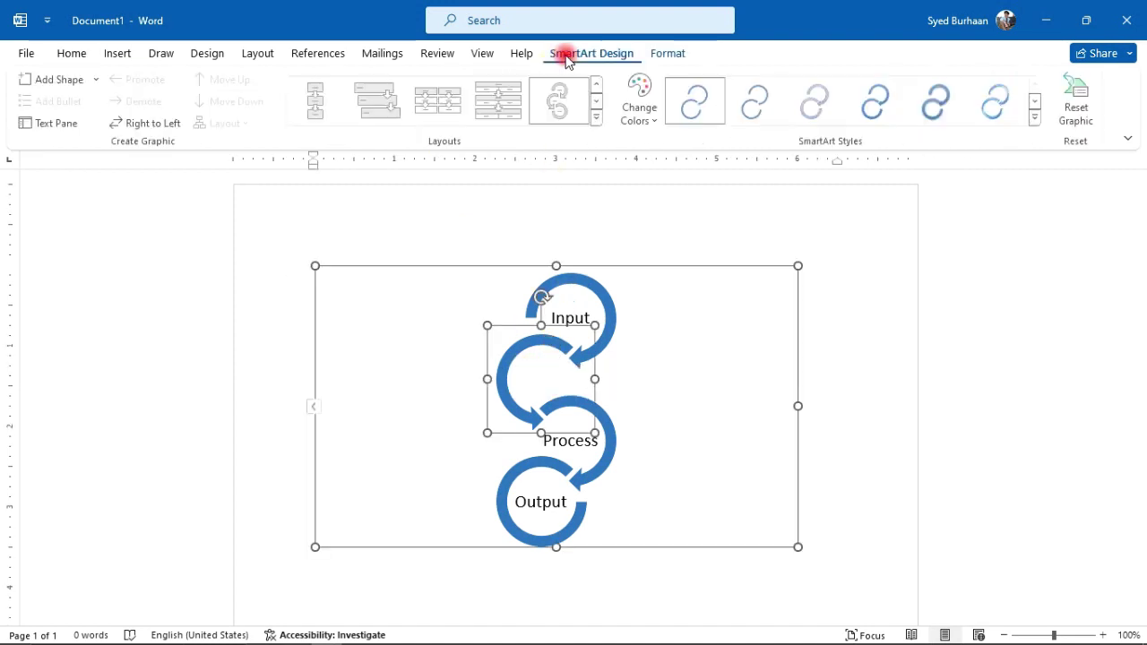
pyautogui.click(98, 80)
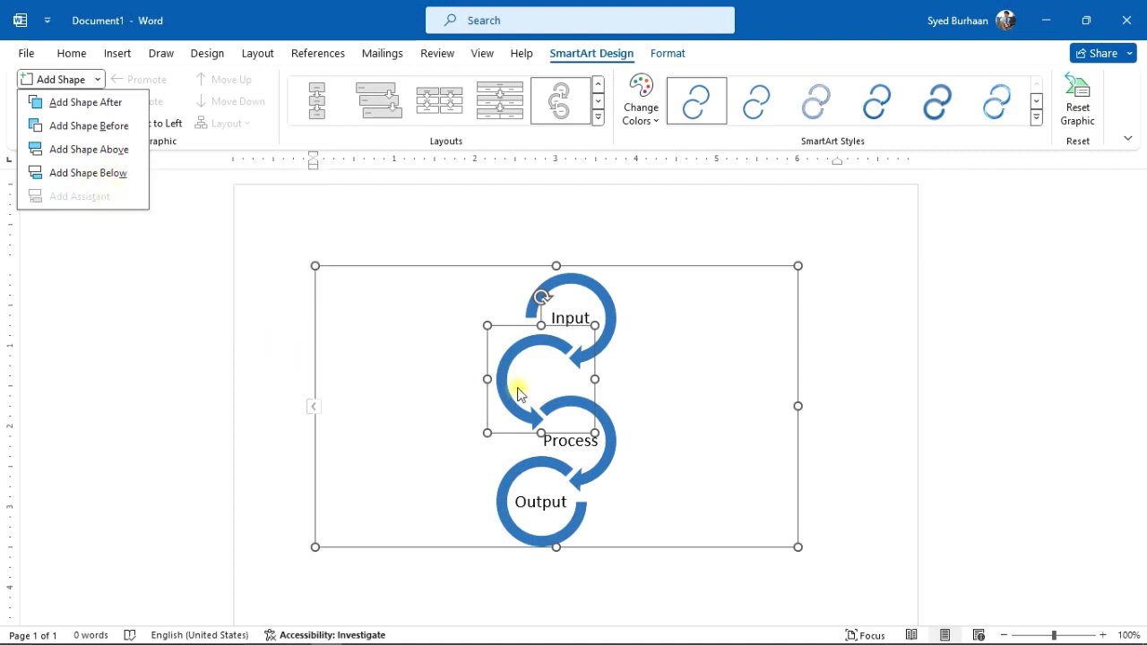
pyautogui.click(717, 419)
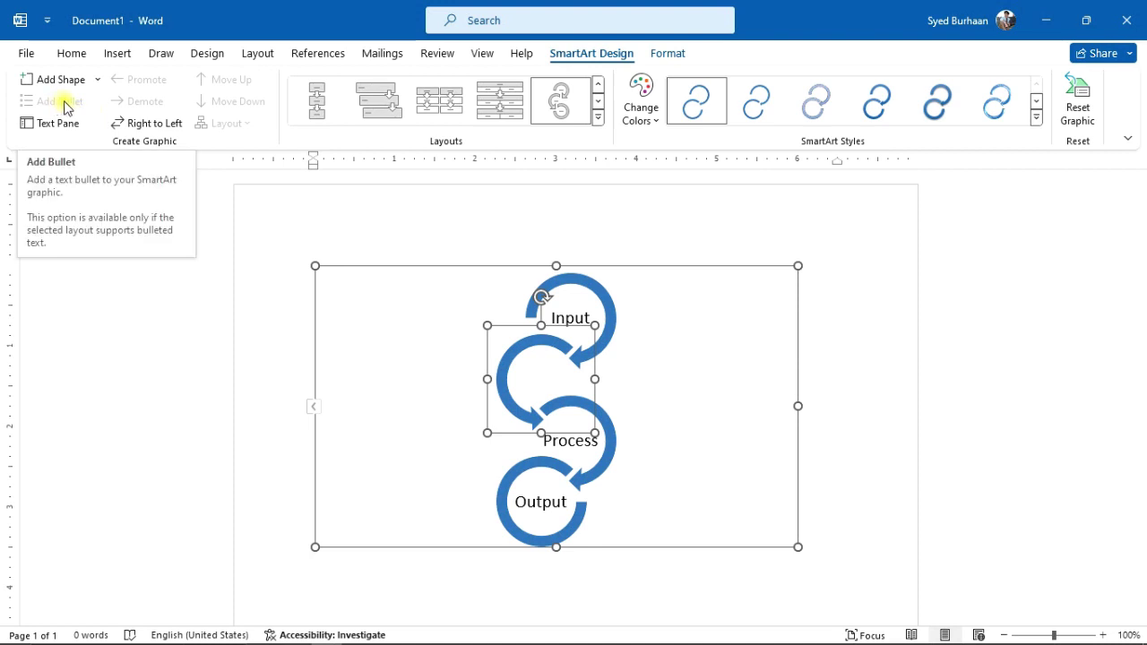
pyautogui.click(72, 53)
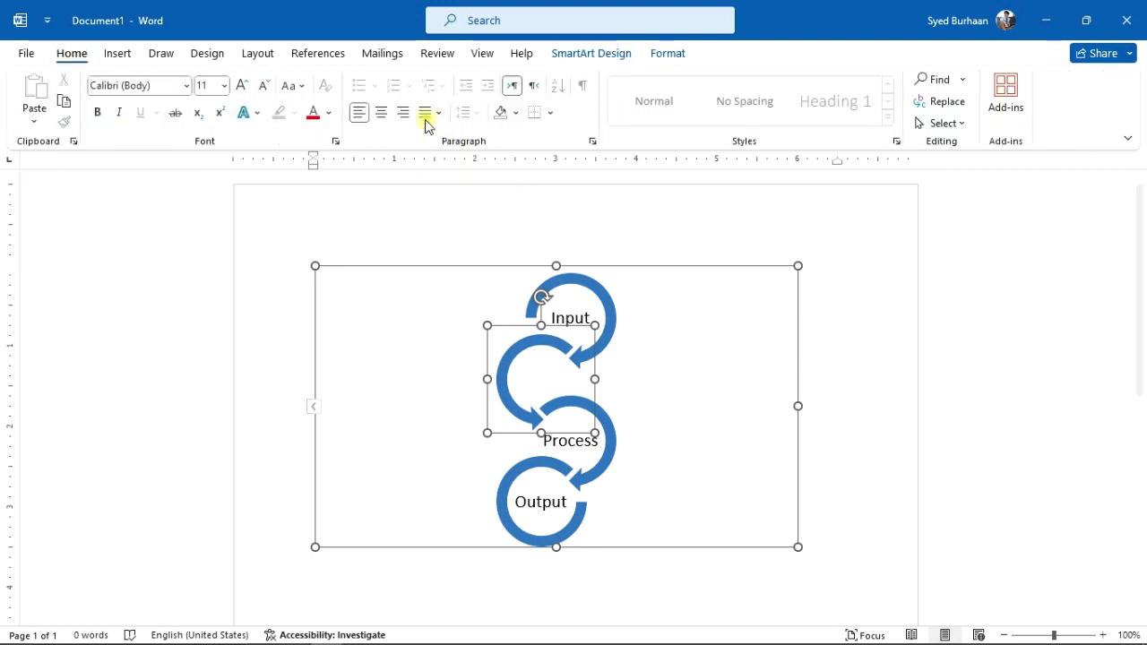
pyautogui.click(580, 312)
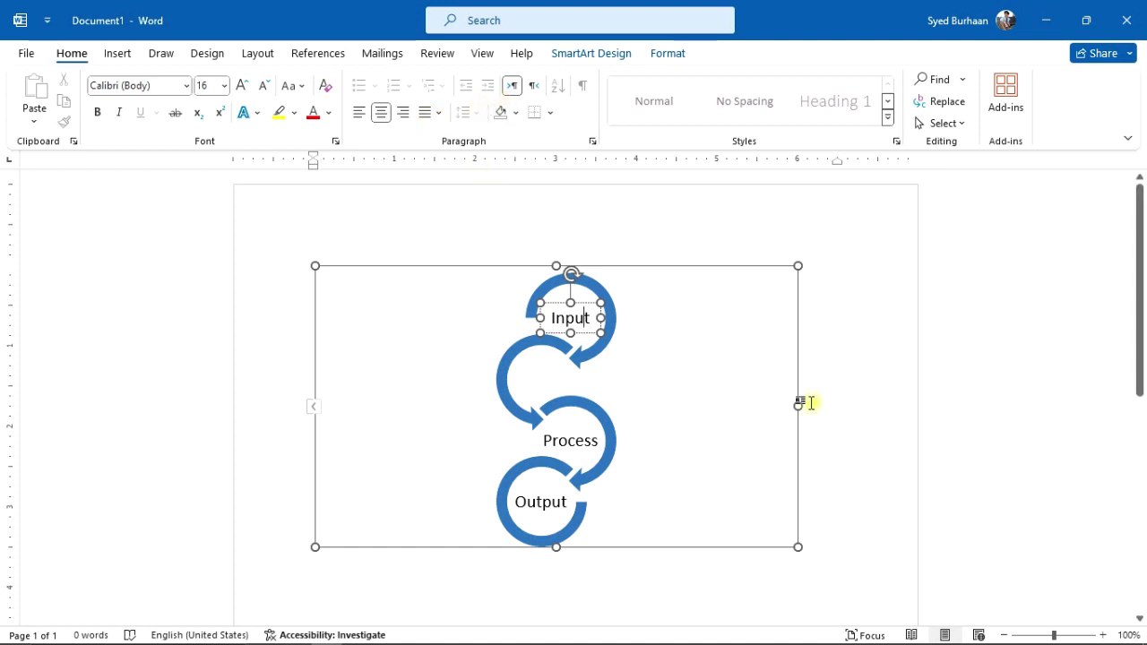
pyautogui.scroll(-2, 806, 403)
# Type 'A' on a line below the diagram, then view and dismiss the bullet styles.
pyautogui.click(396, 509)
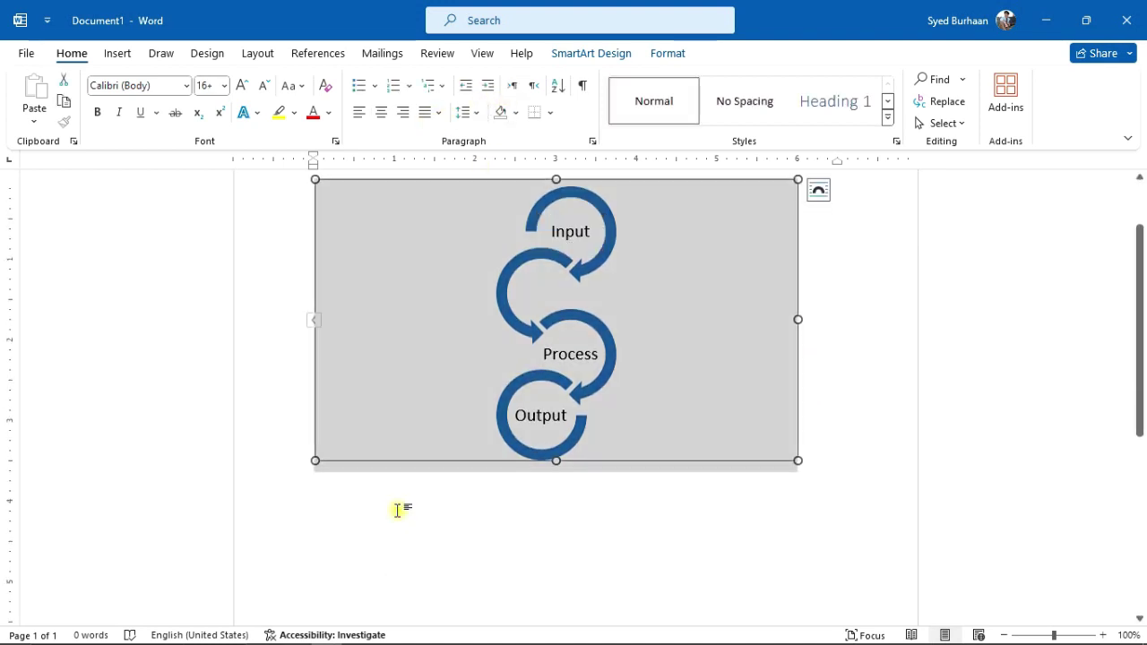
pyautogui.click(356, 516)
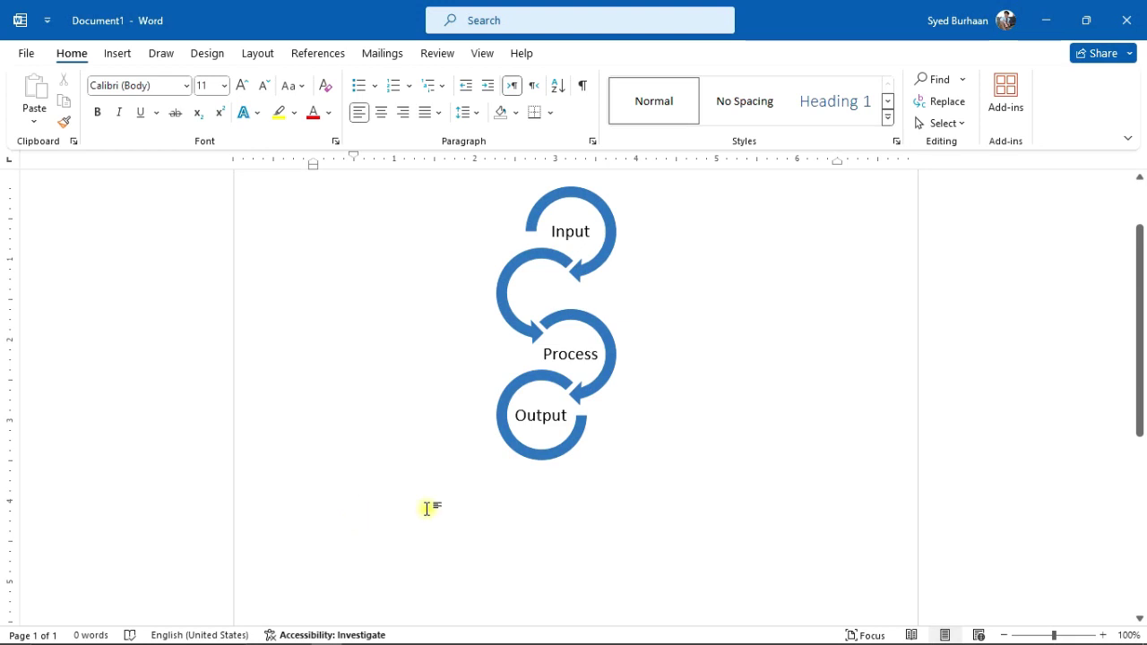
pyautogui.write('Ali')
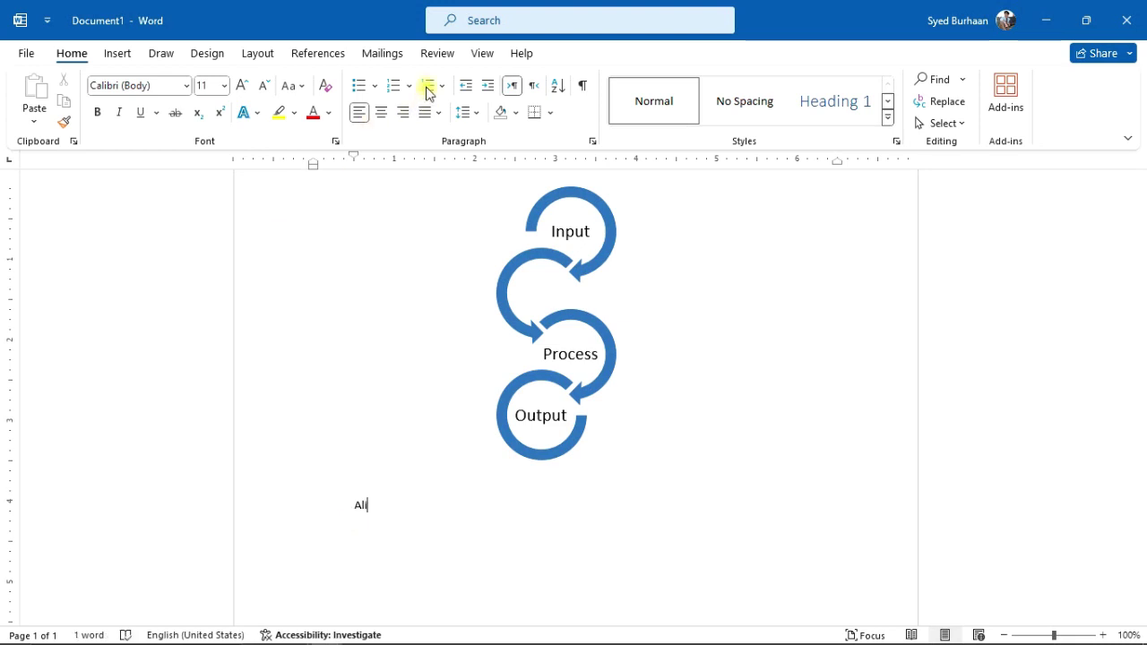
pyautogui.click(375, 86)
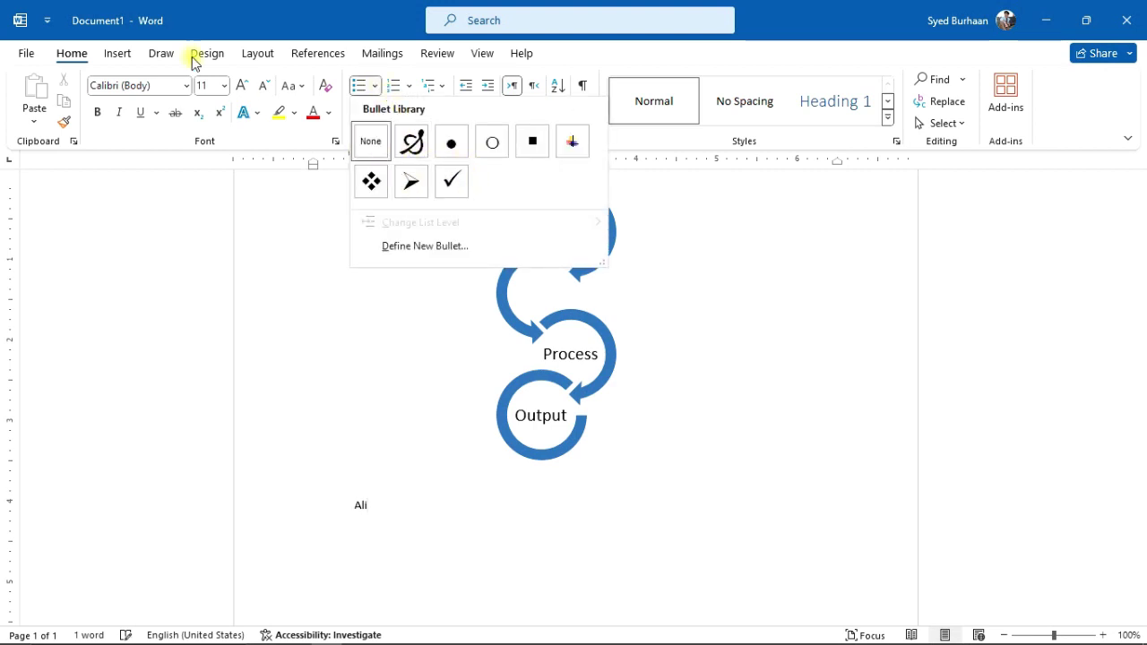
pyautogui.click(568, 359)
# Add bullet 'gfgfh' plus a second bullet line under Process, and an empty bullet beside Input.
pyautogui.click(567, 356)
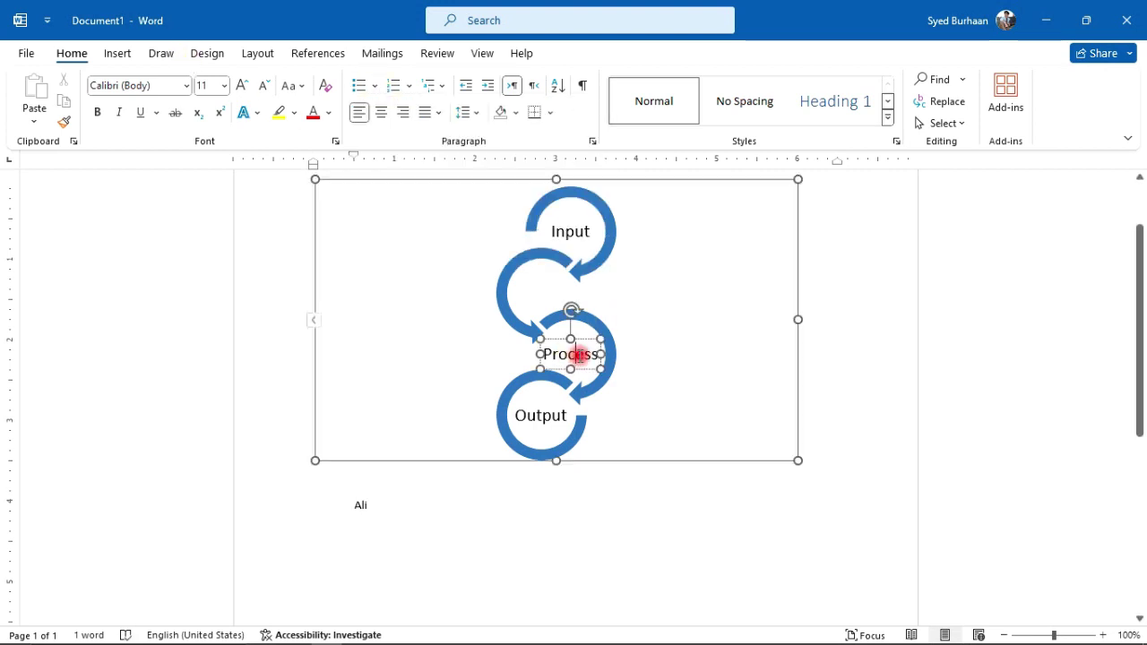
pyautogui.click(580, 56)
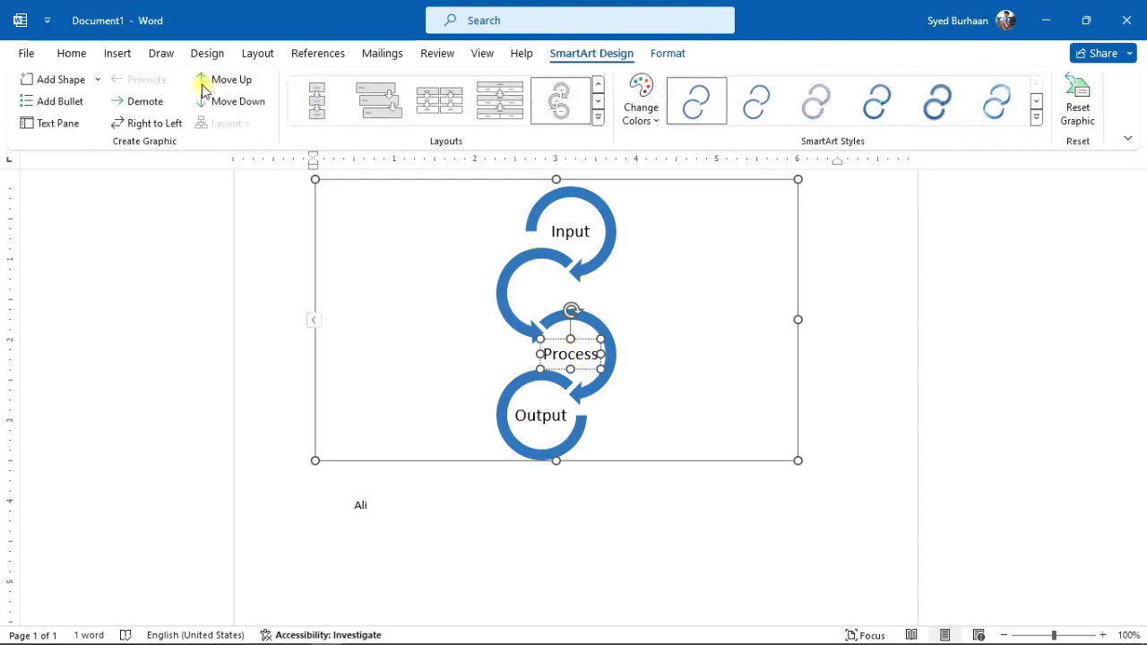
pyautogui.click(60, 102)
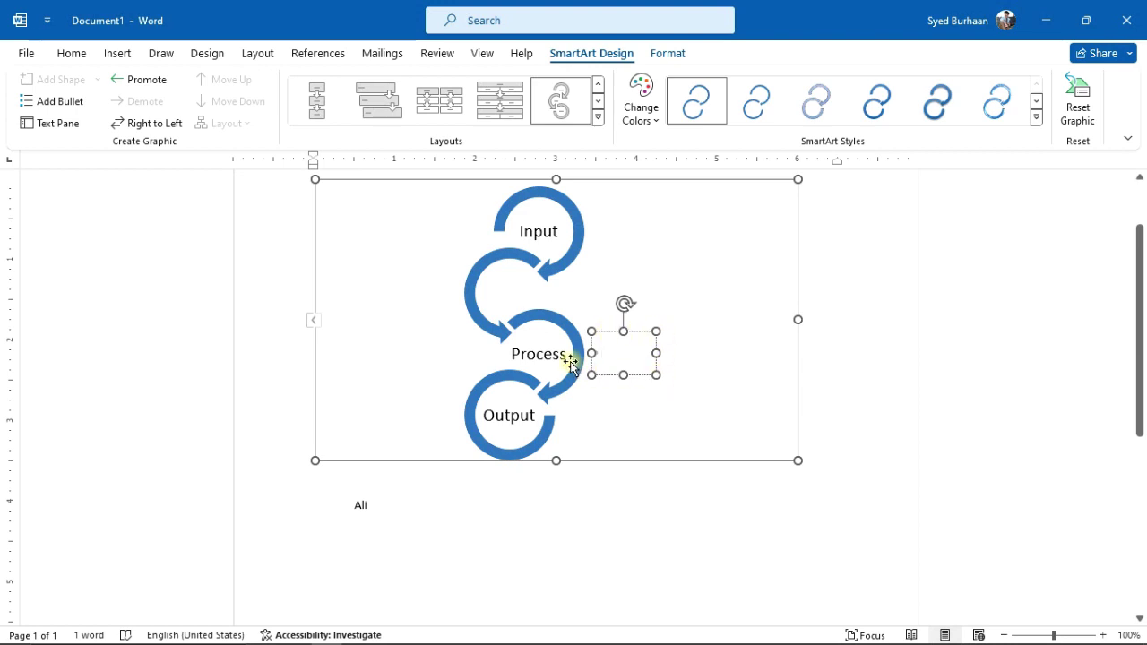
pyautogui.write('gfgfh')
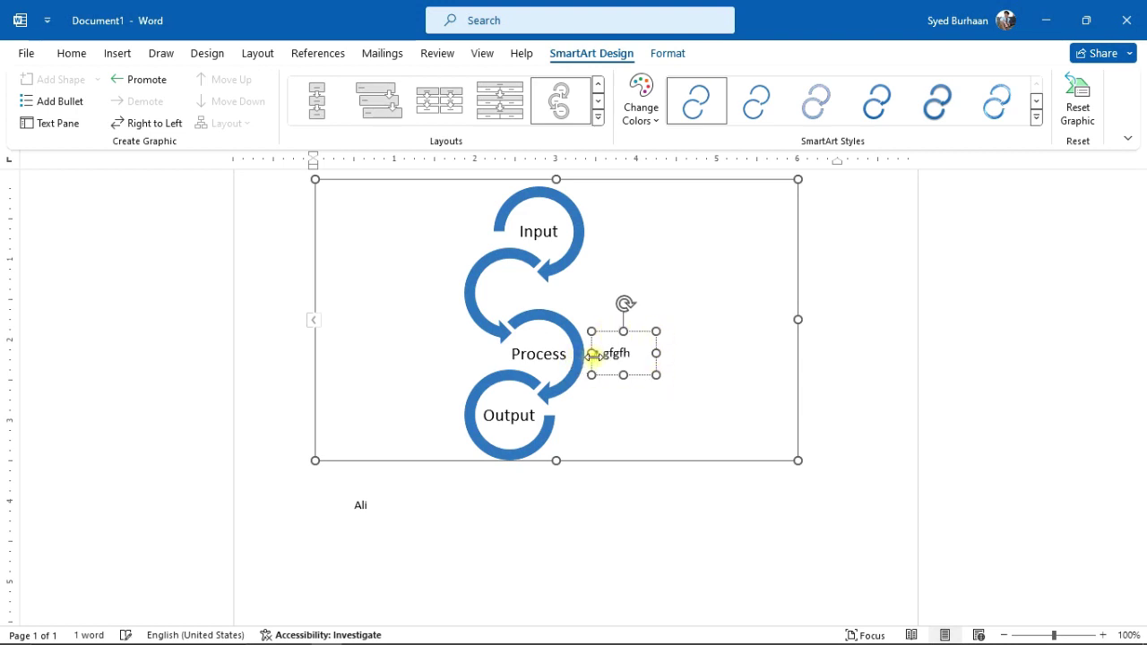
pyautogui.press('Return')
pyautogui.write('vvn')
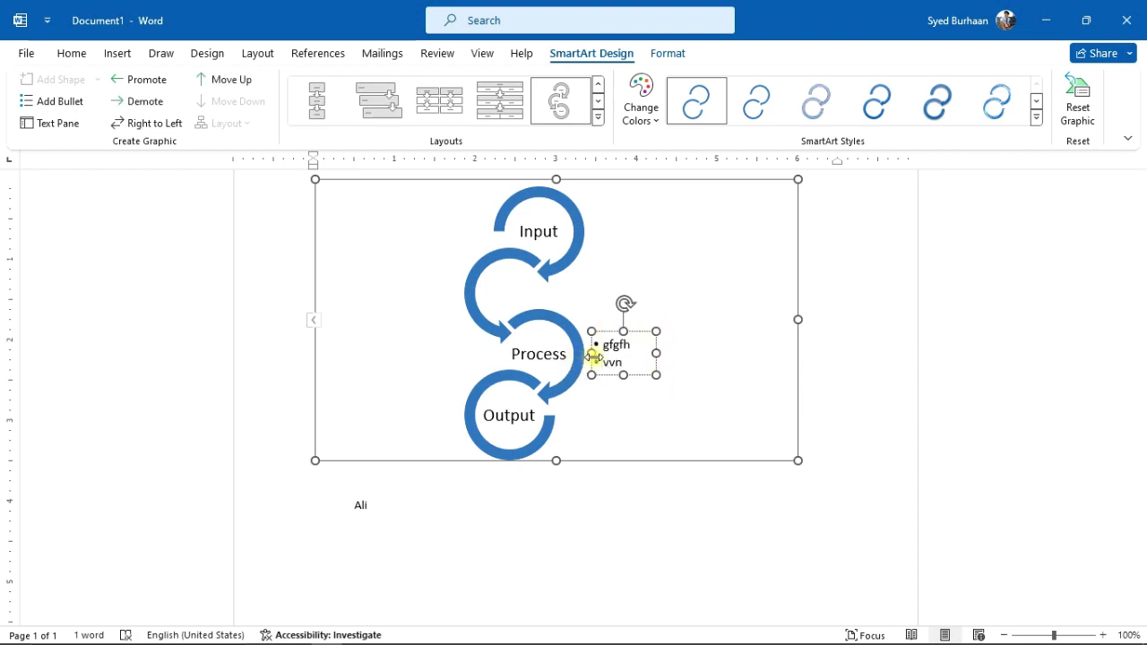
pyautogui.click(539, 240)
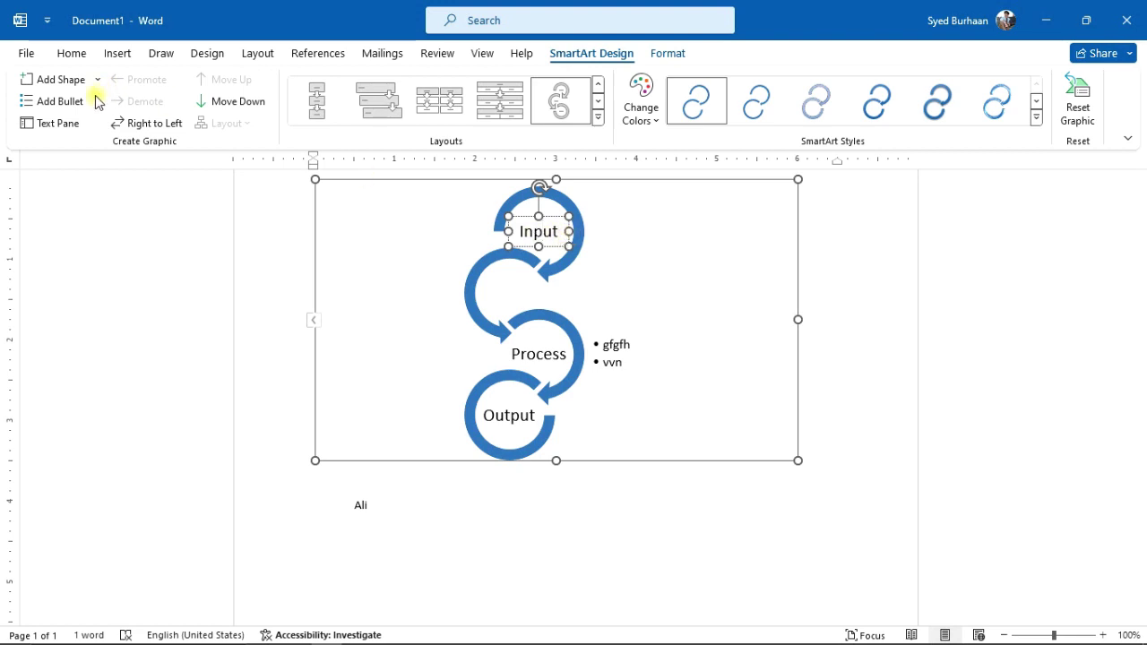
pyautogui.click(57, 102)
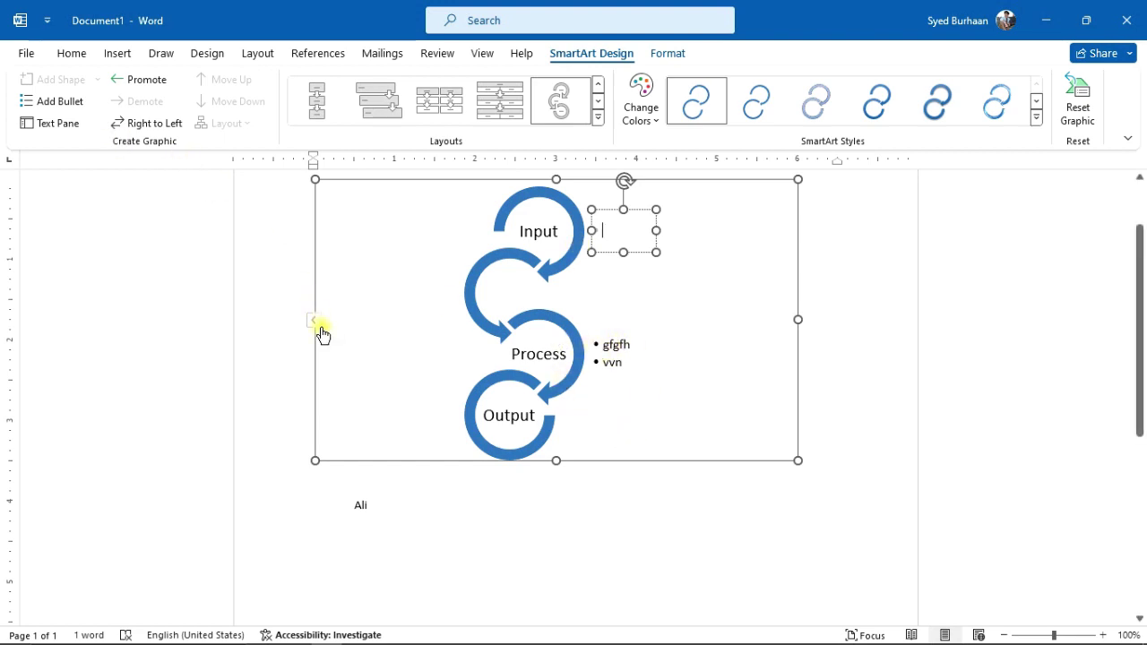
# Delete the empty bullet box beside Input.
pyautogui.click(54, 123)
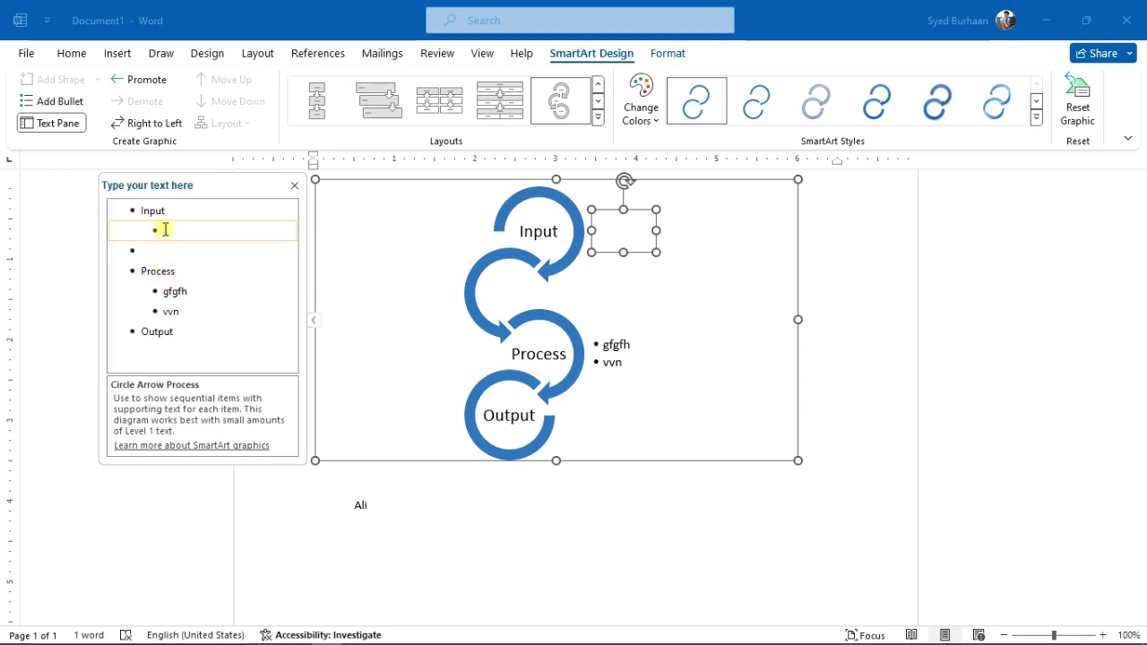
pyautogui.click(612, 211)
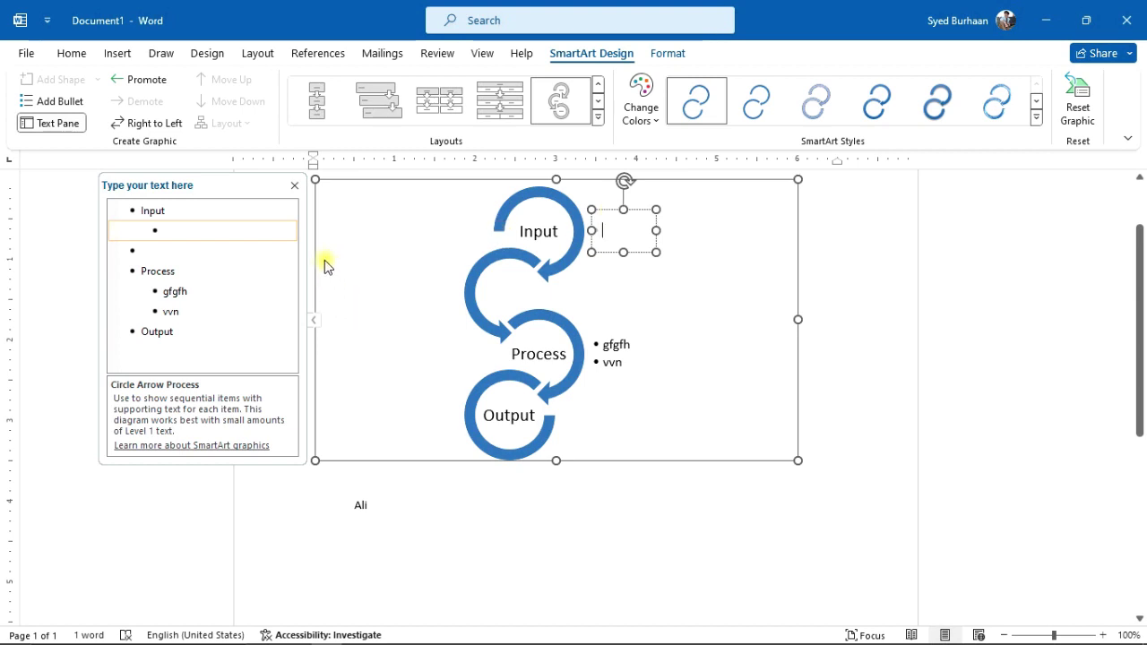
pyautogui.click(294, 187)
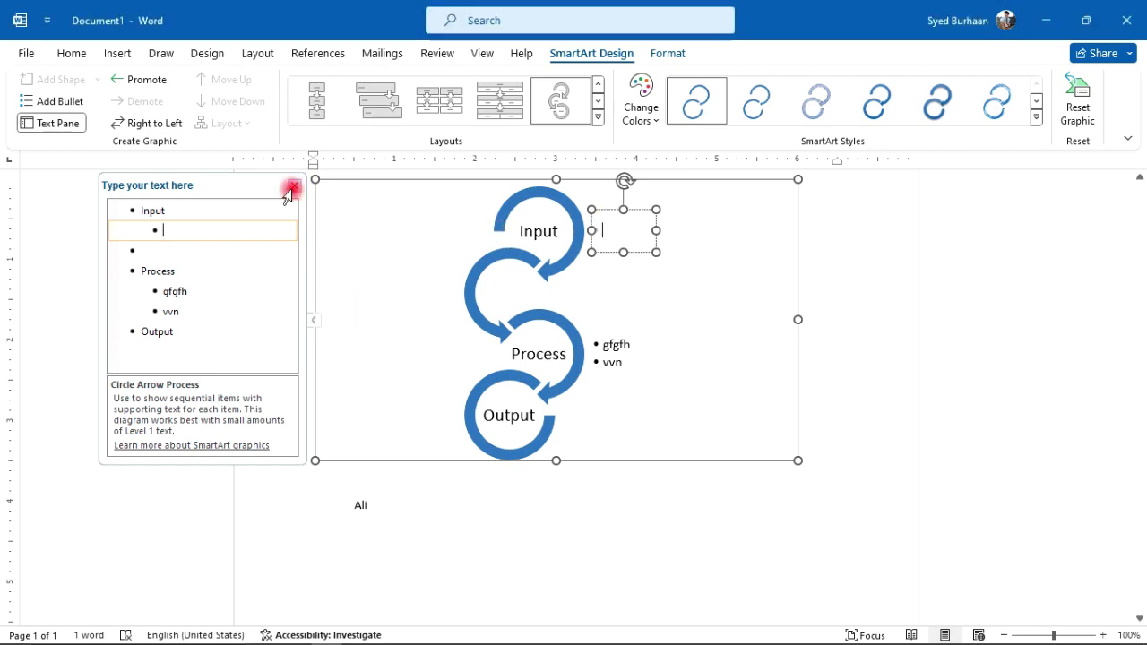
pyautogui.click(617, 211)
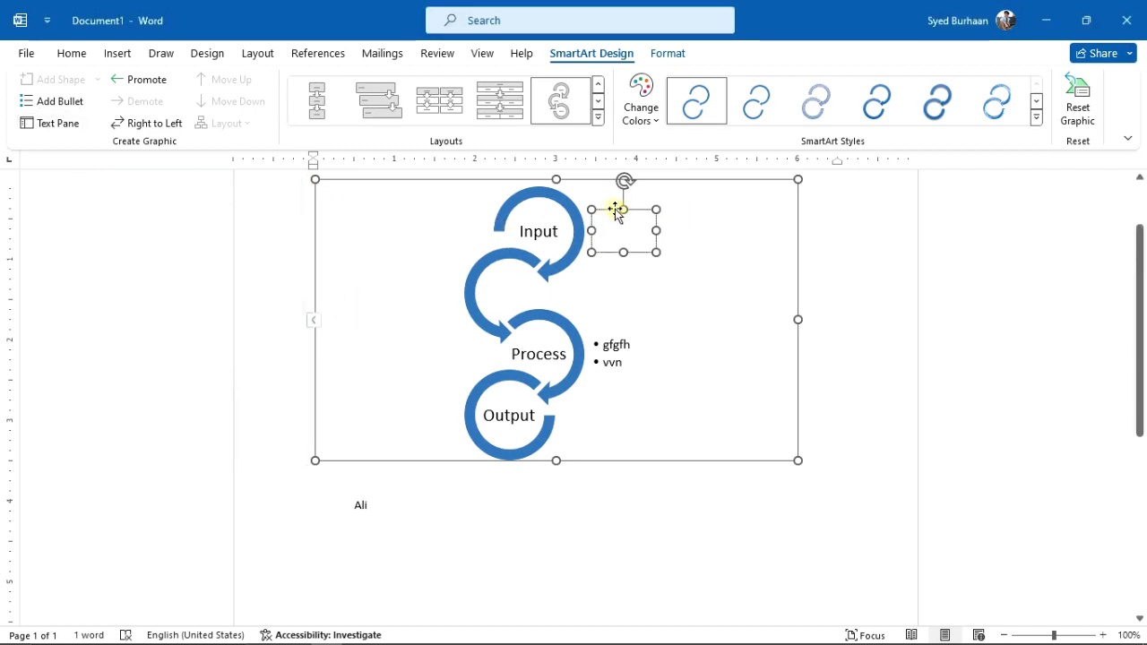
pyautogui.press('Delete')
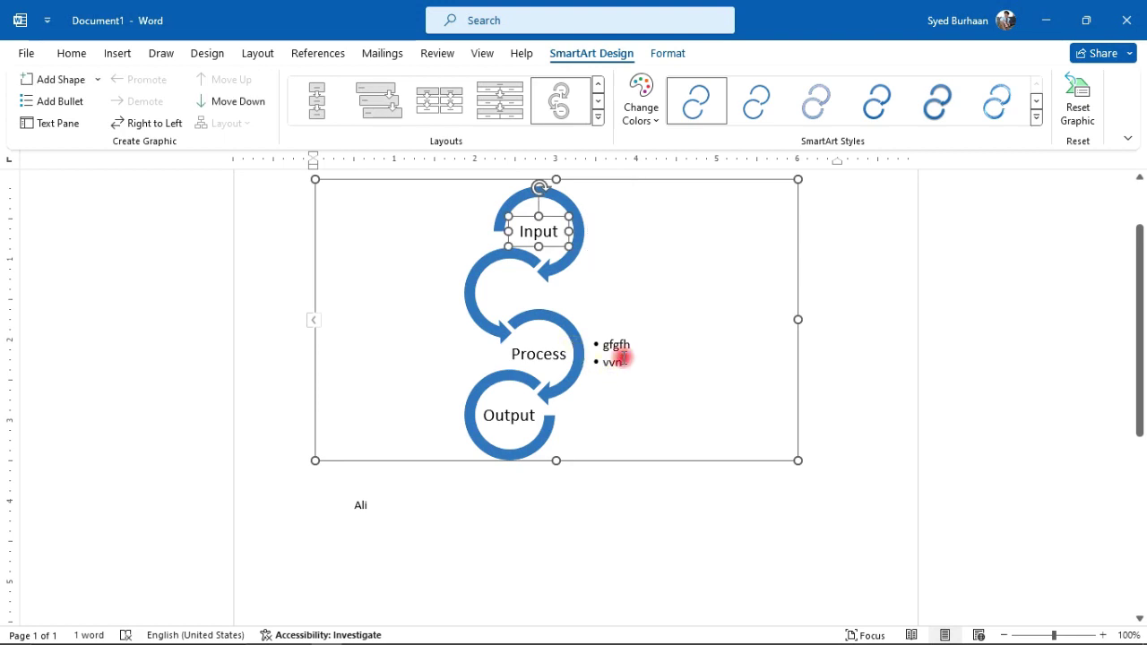
# Delete the 'gfgfh' and 'vvn' bullet box beside Process.
pyautogui.click(622, 358)
pyautogui.click(607, 333)
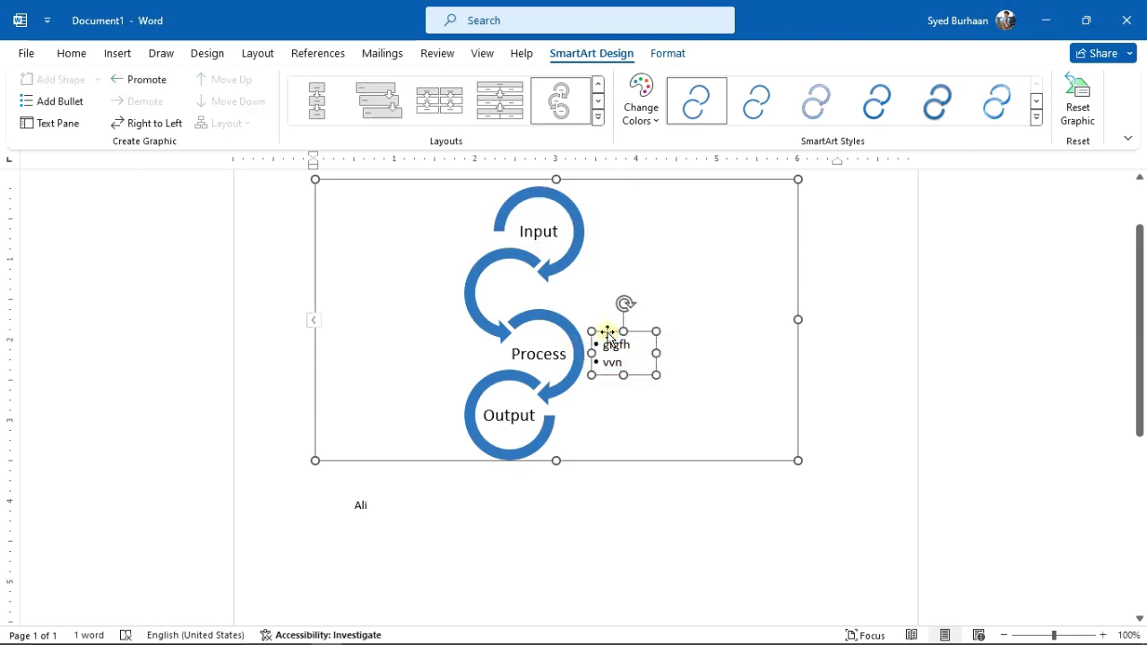
pyautogui.click(621, 361)
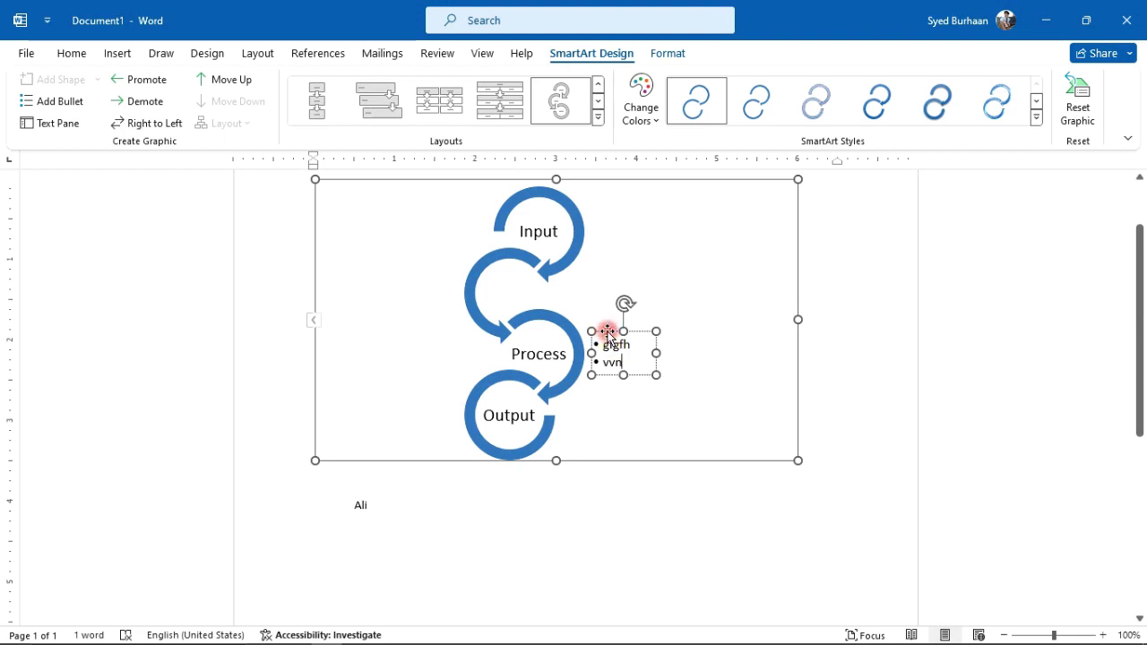
pyautogui.click(607, 333)
pyautogui.press('Delete')
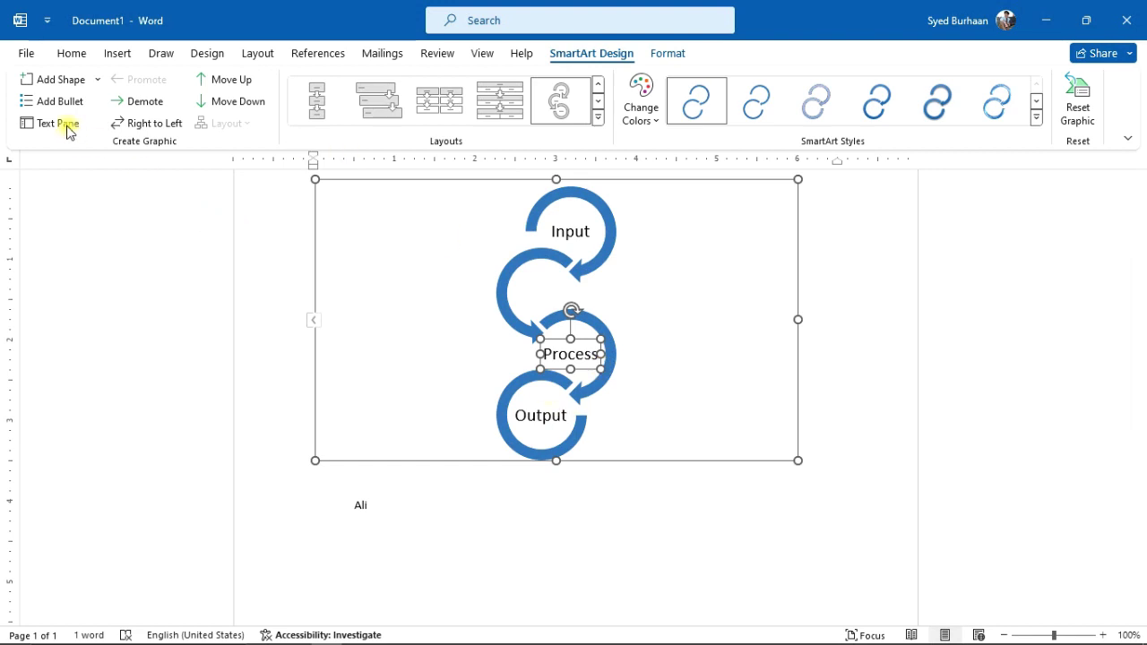
# Check the blank, Process and Output entries in the Text Pane, then hide the pane.
pyautogui.click(277, 513)
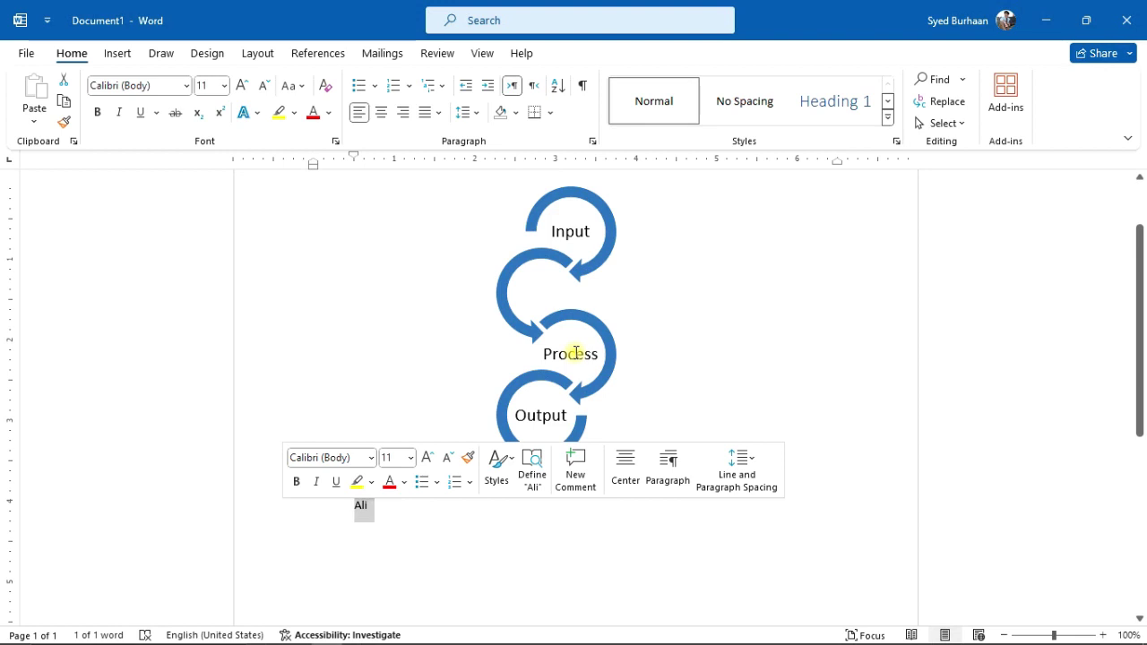
pyautogui.click(560, 309)
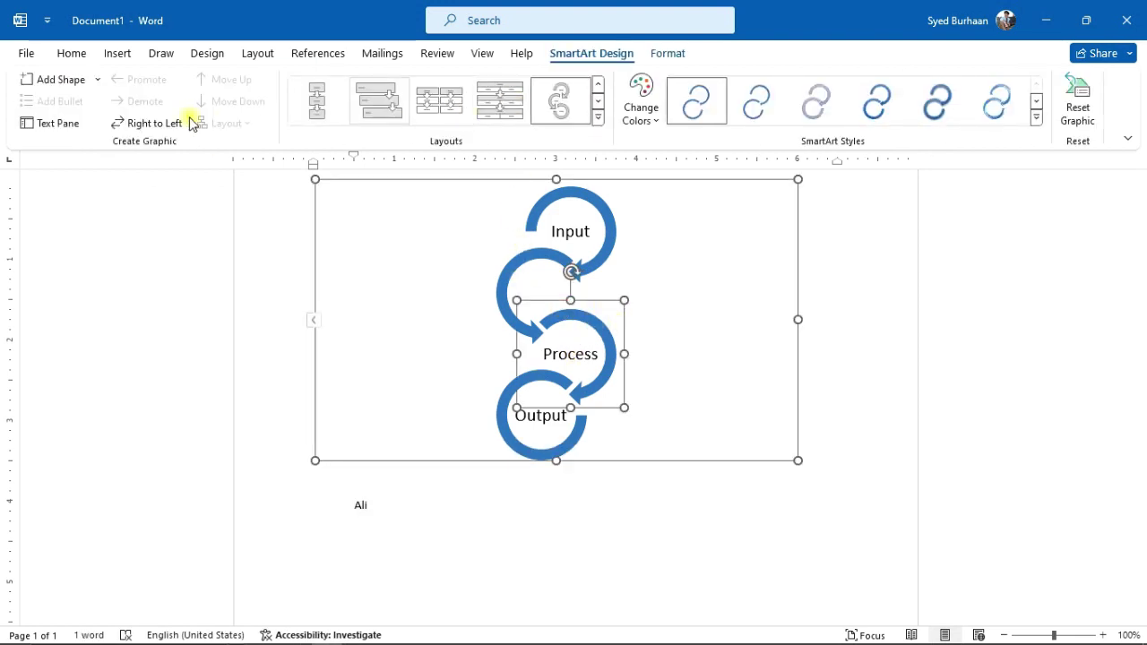
pyautogui.click(314, 324)
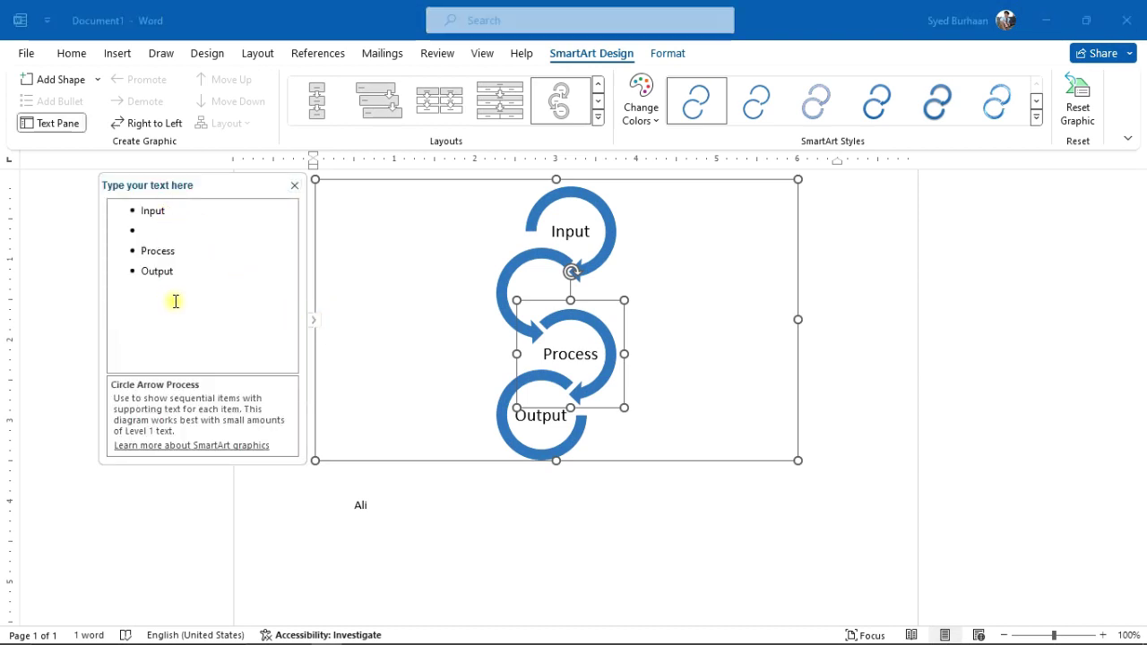
pyautogui.click(294, 185)
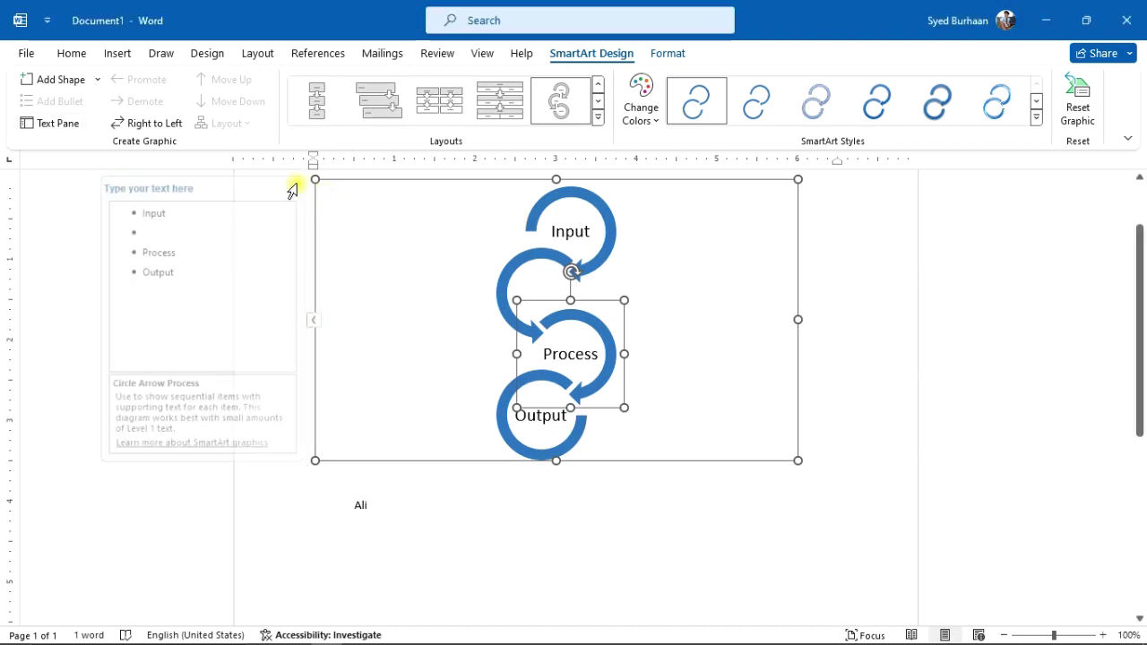
pyautogui.click(43, 126)
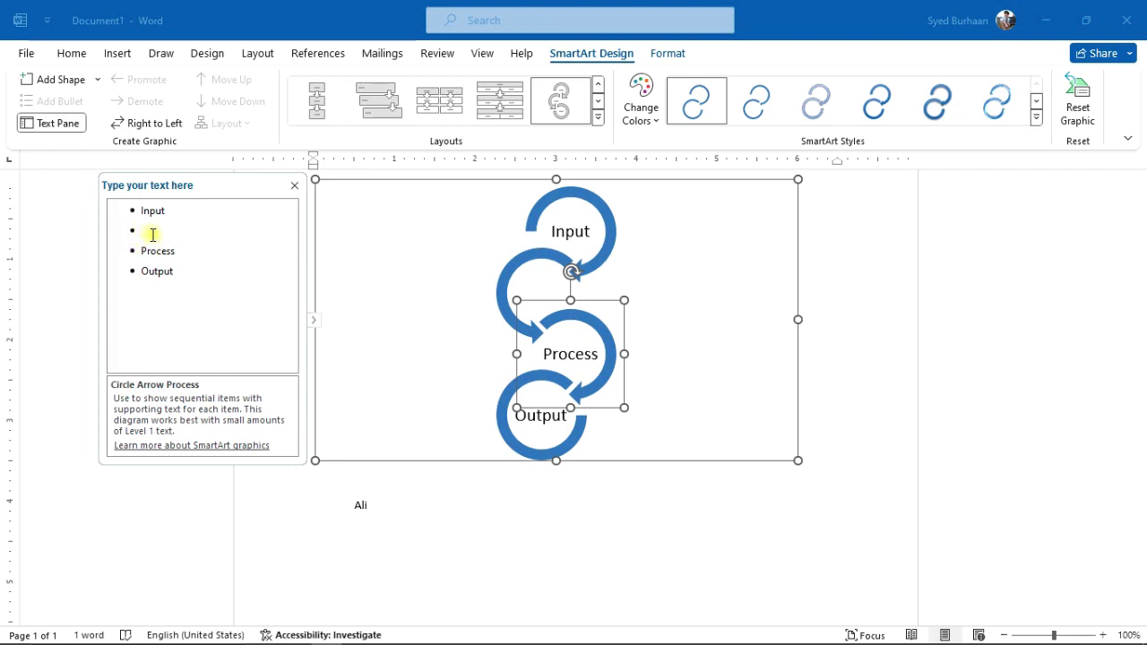
pyautogui.click(153, 231)
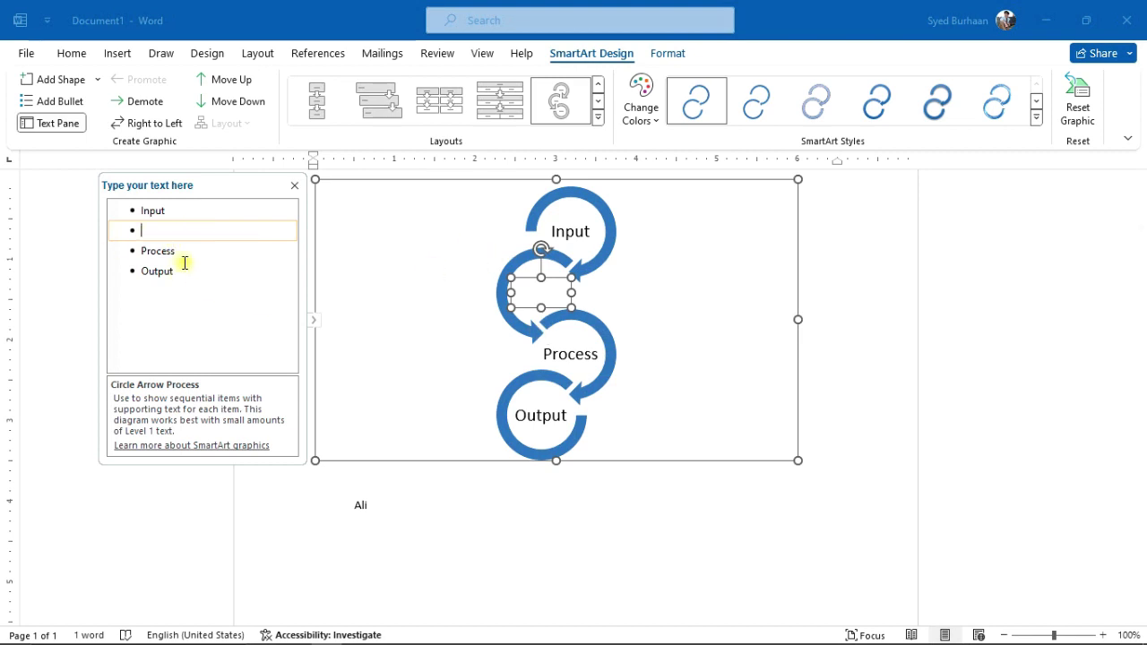
pyautogui.click(190, 255)
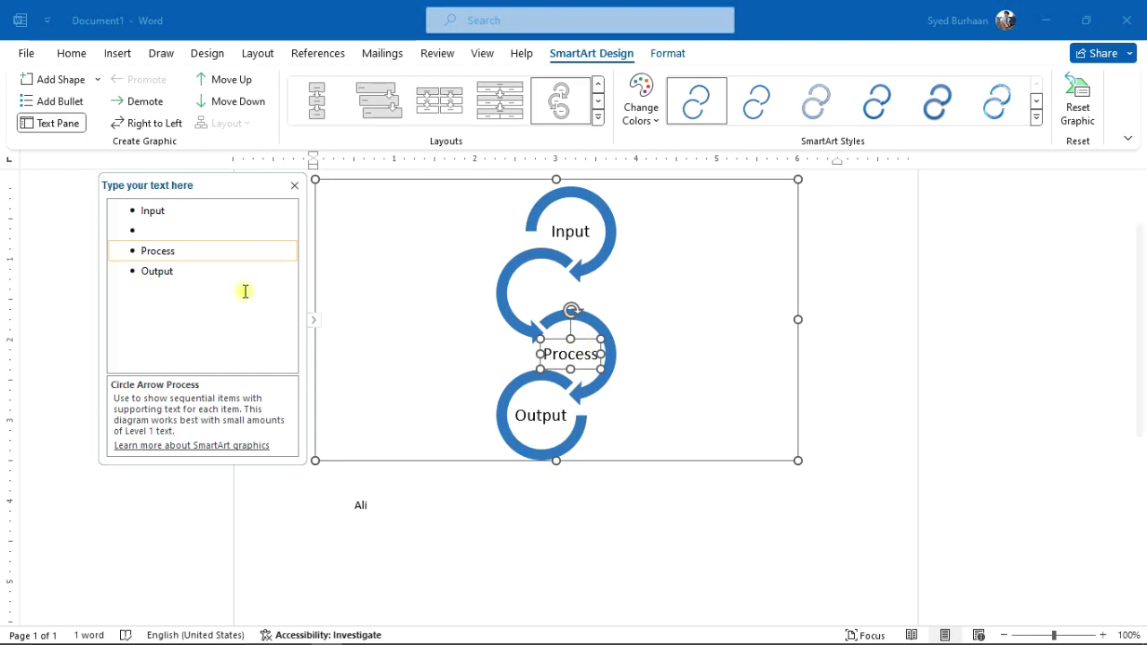
pyautogui.click(169, 271)
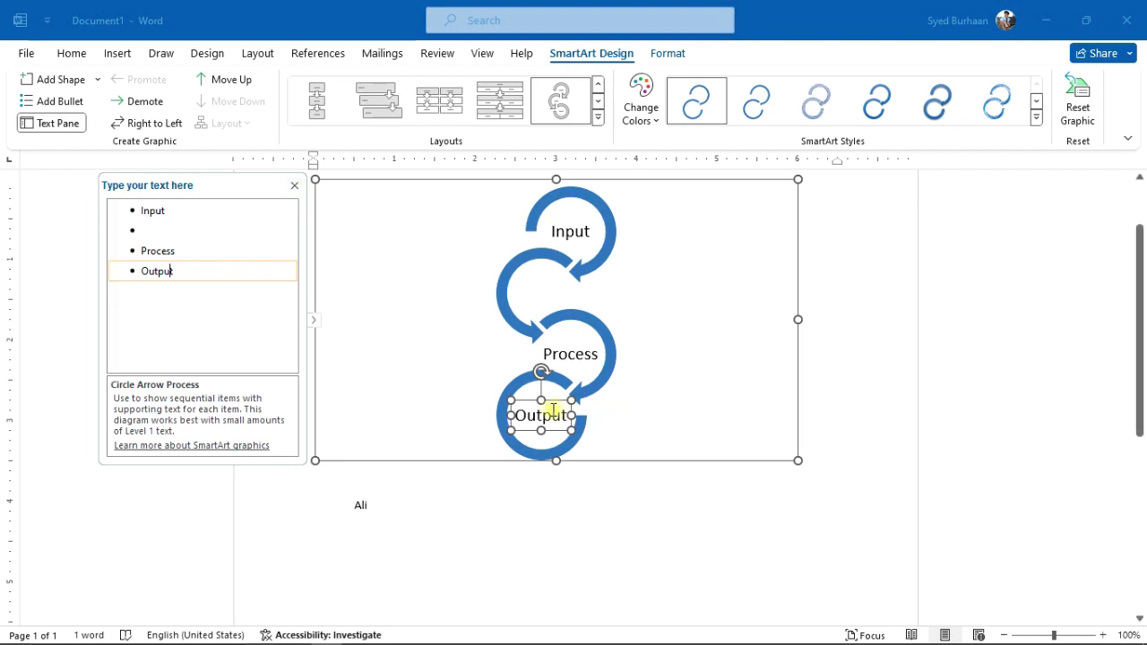
pyautogui.click(294, 186)
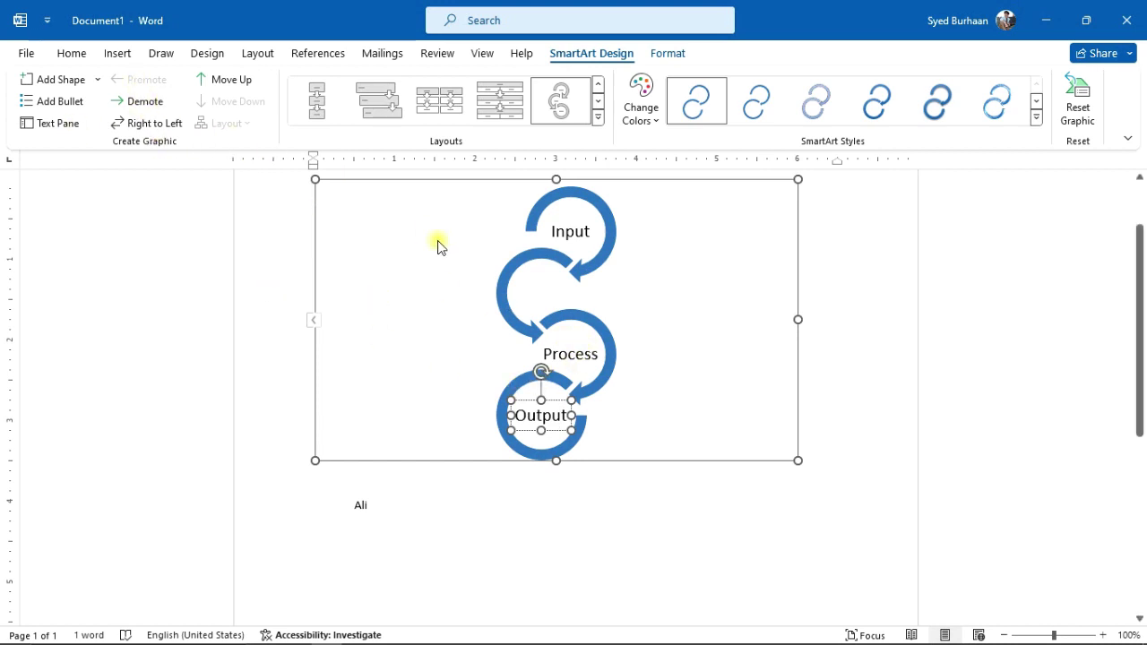
pyautogui.click(554, 285)
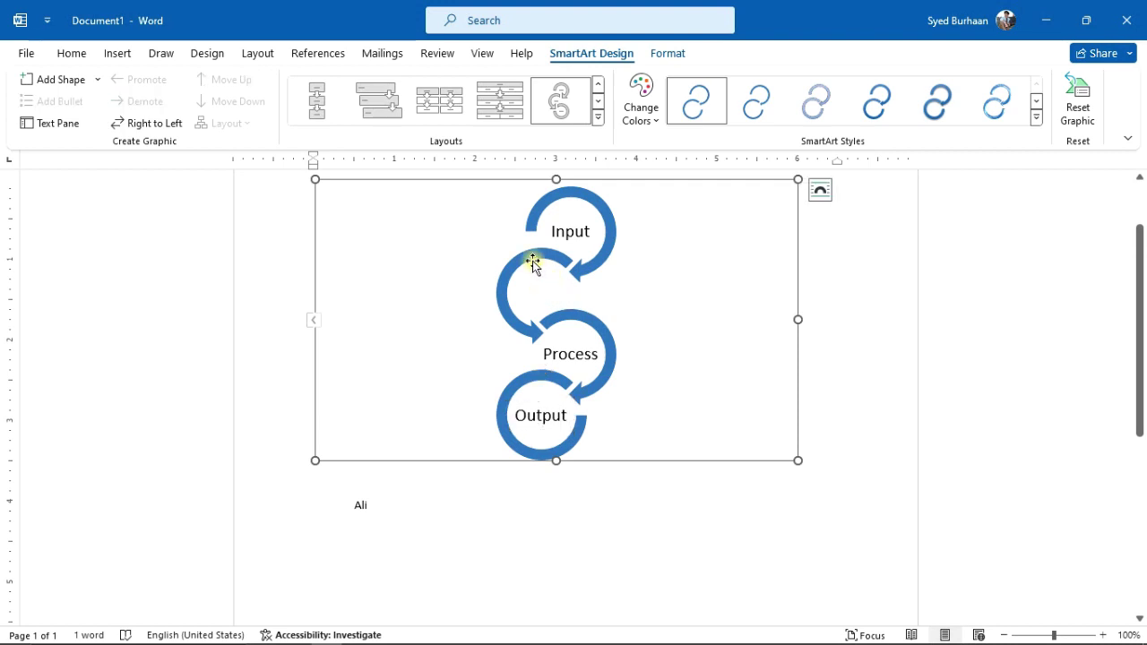
pyautogui.click(533, 262)
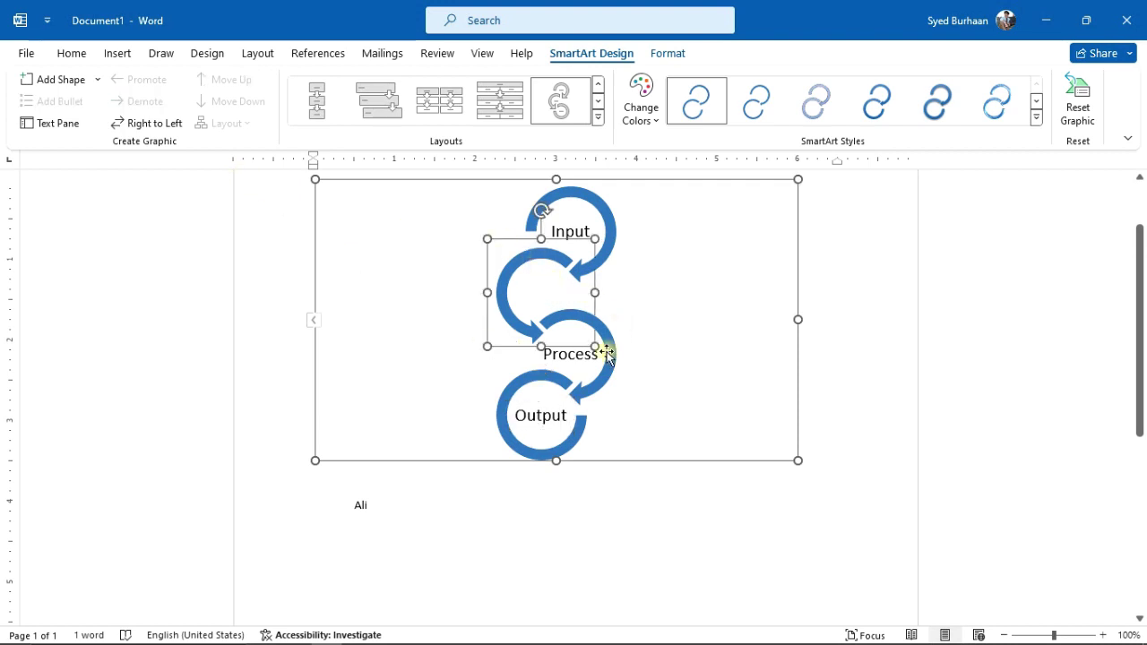
pyautogui.click(569, 356)
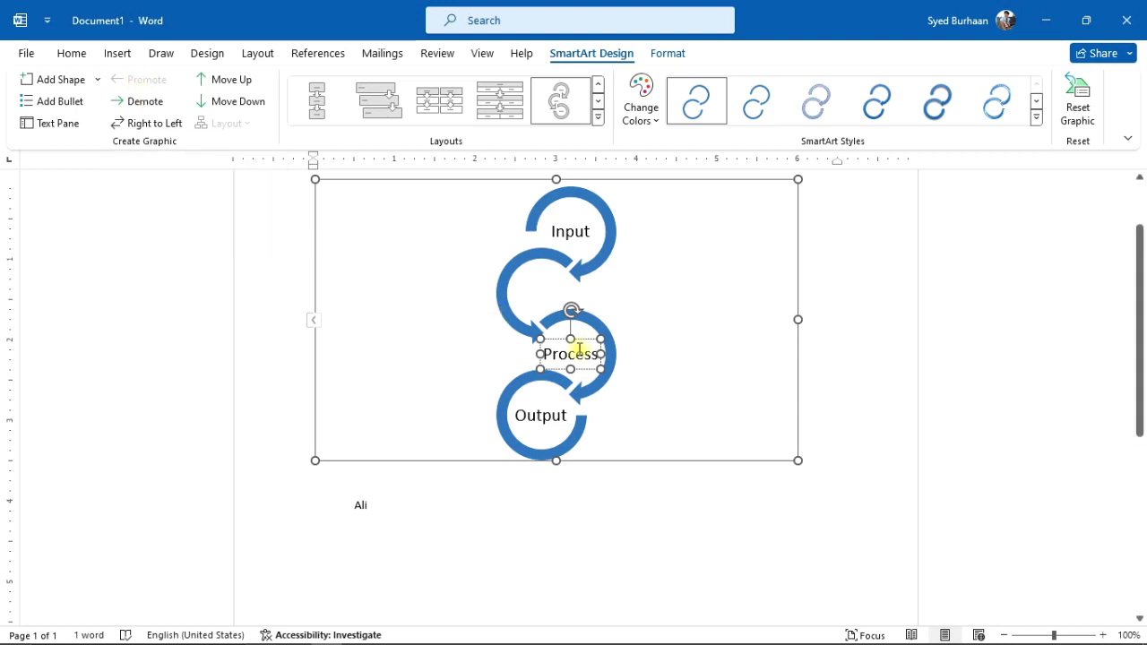
pyautogui.click(141, 103)
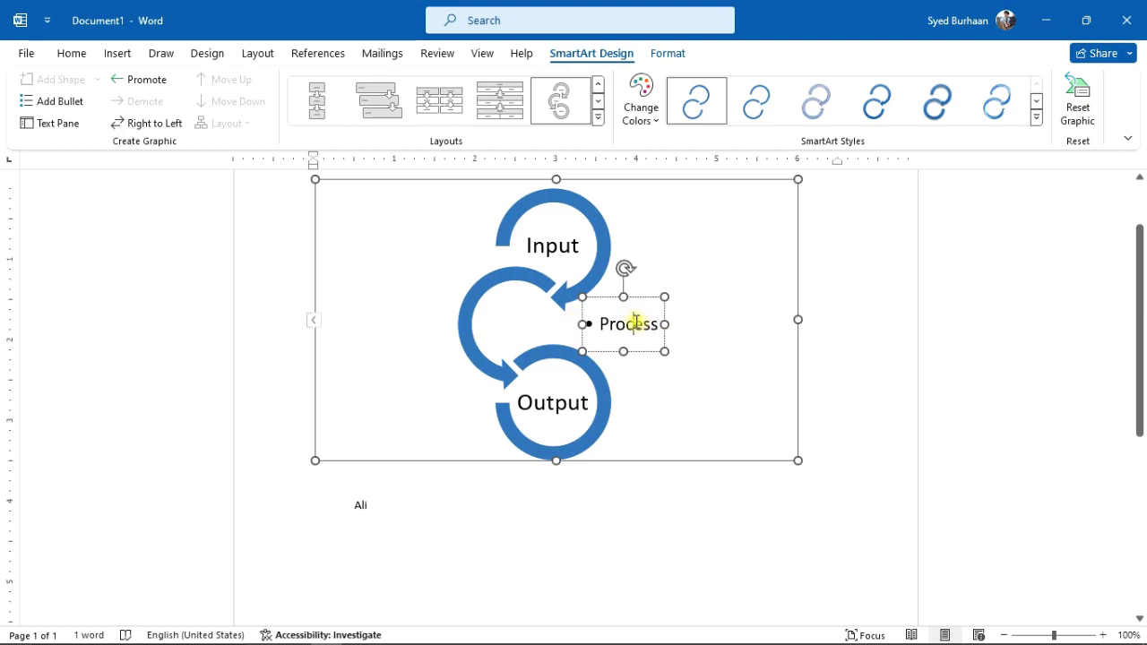
pyautogui.click(154, 79)
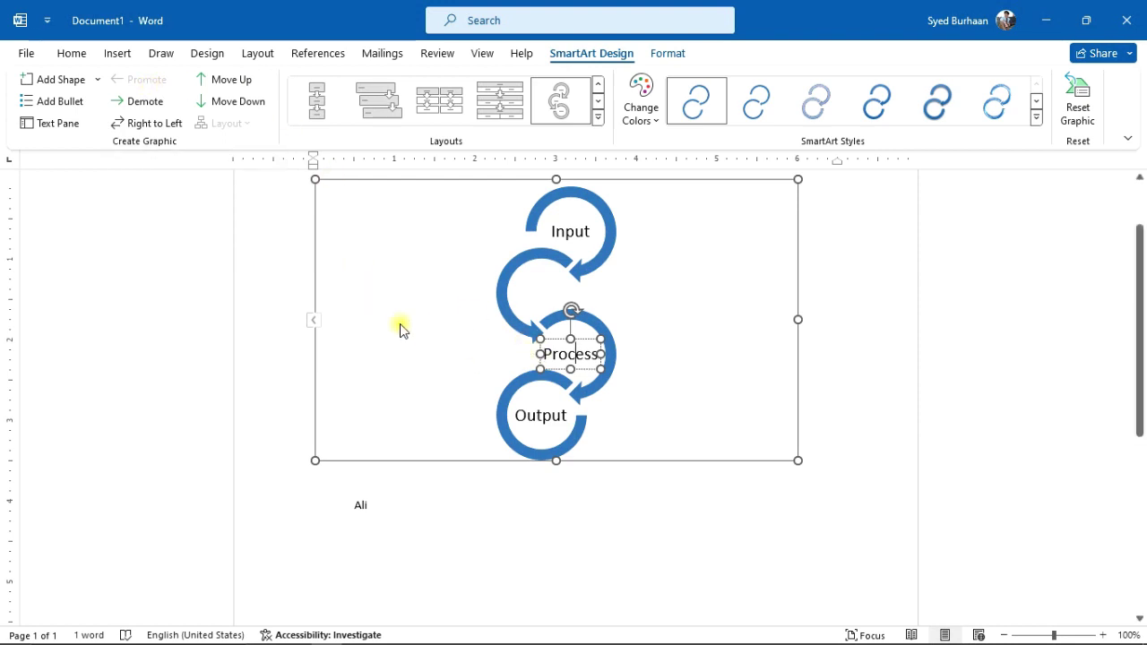
pyautogui.click(163, 128)
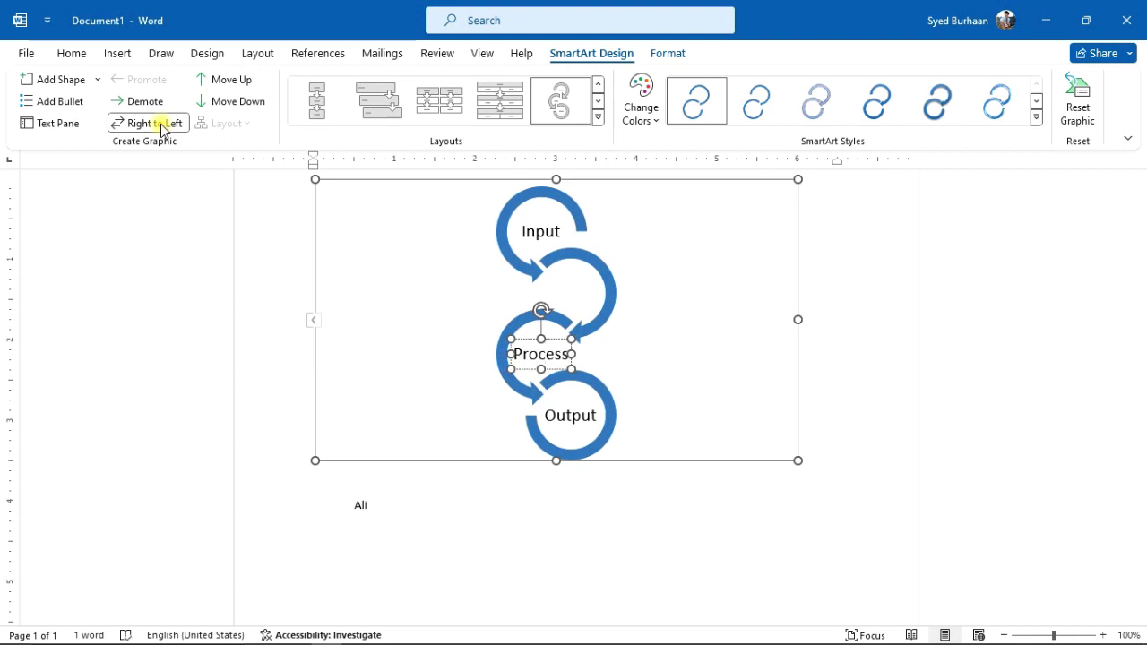
pyautogui.click(163, 127)
pyautogui.click(163, 127)
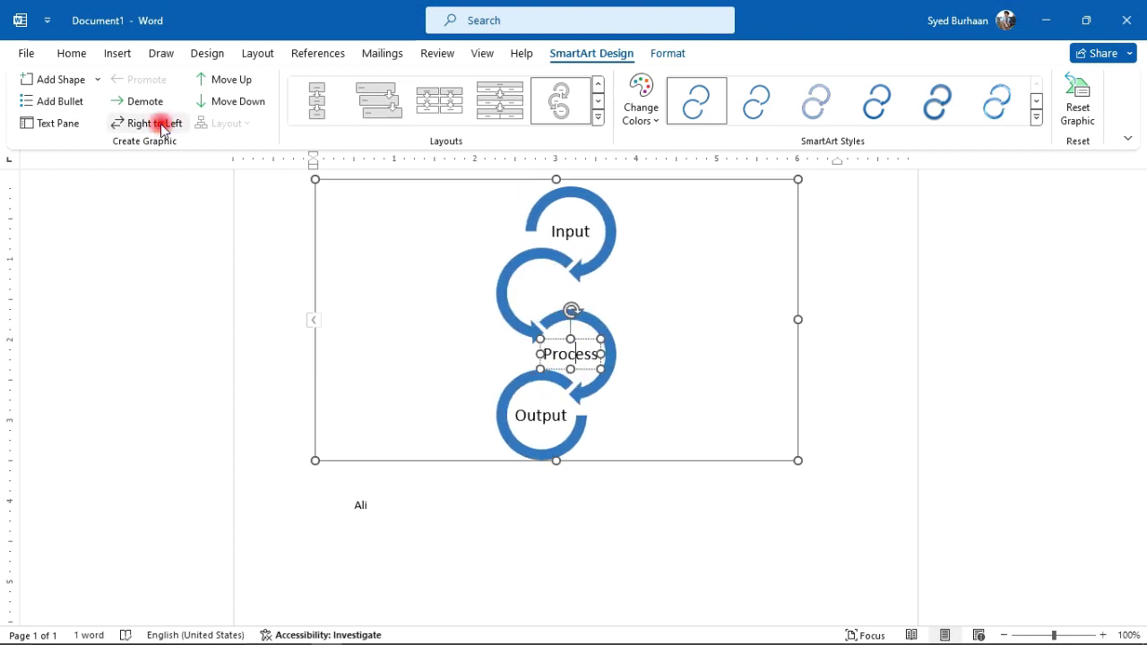
pyautogui.click(163, 128)
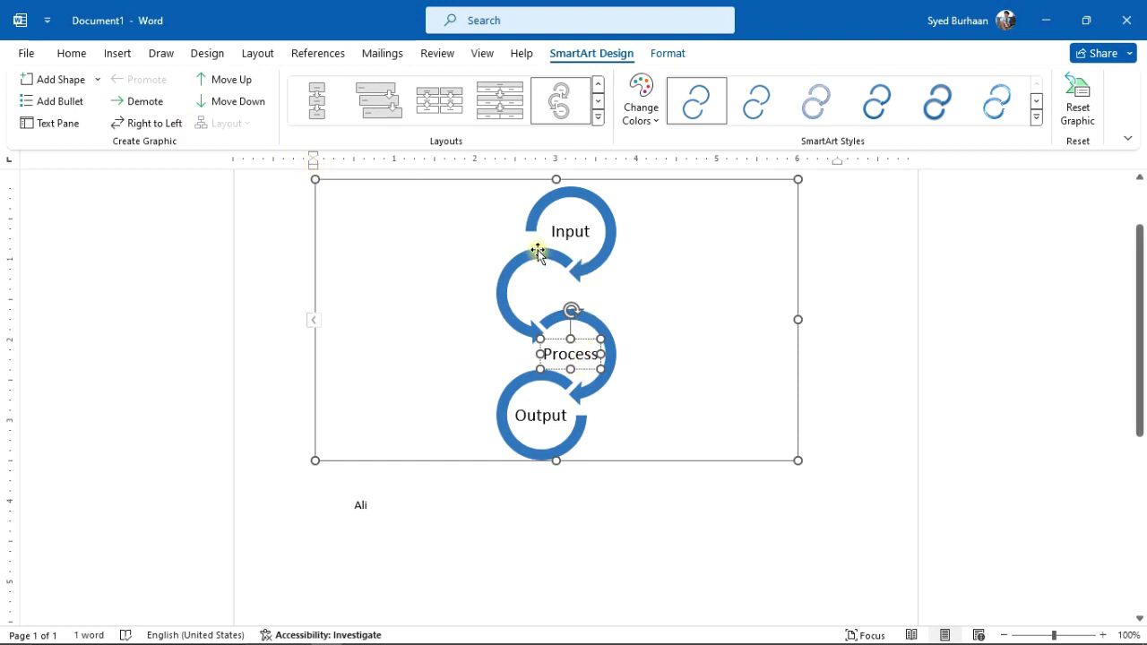
pyautogui.scroll(2, 607, 293)
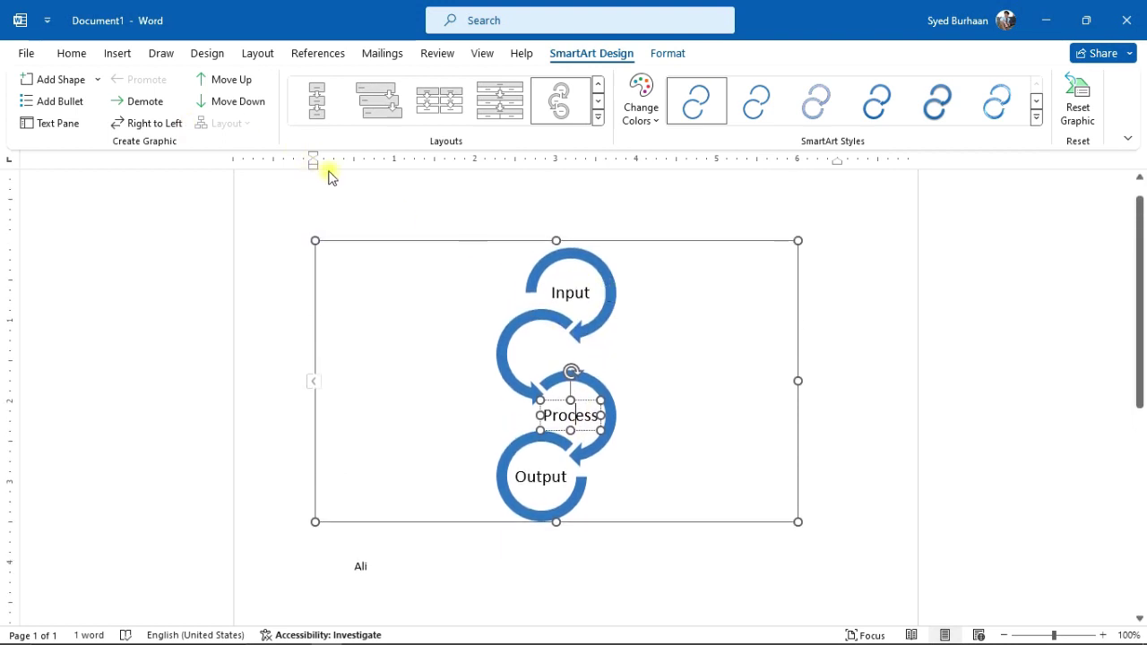
pyautogui.click(242, 87)
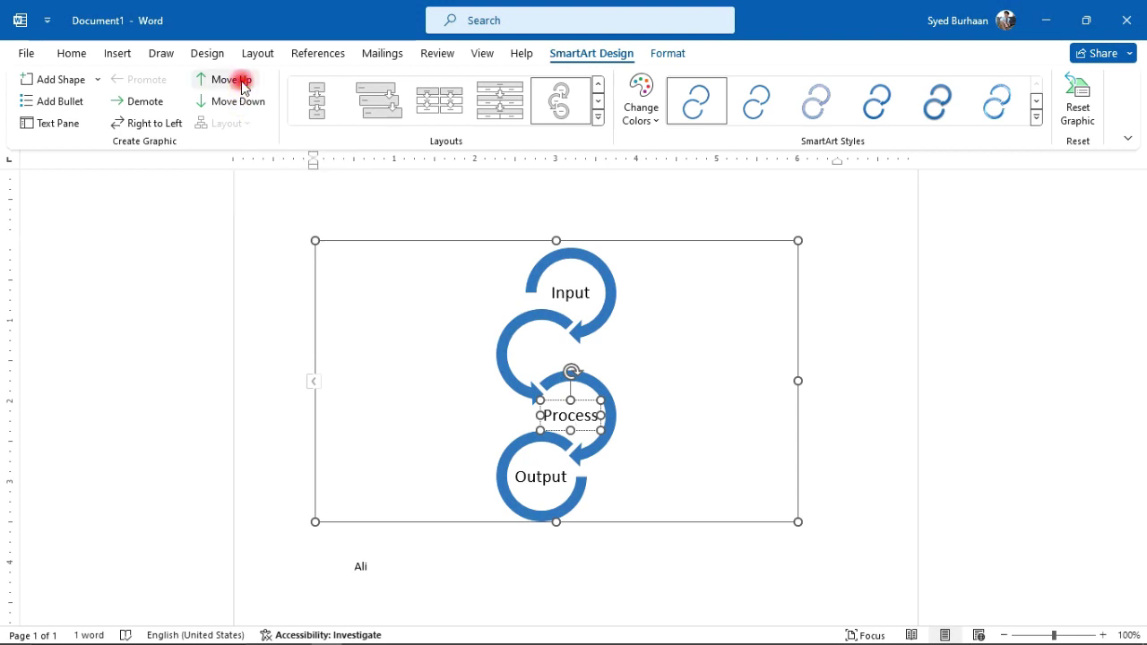
pyautogui.click(238, 102)
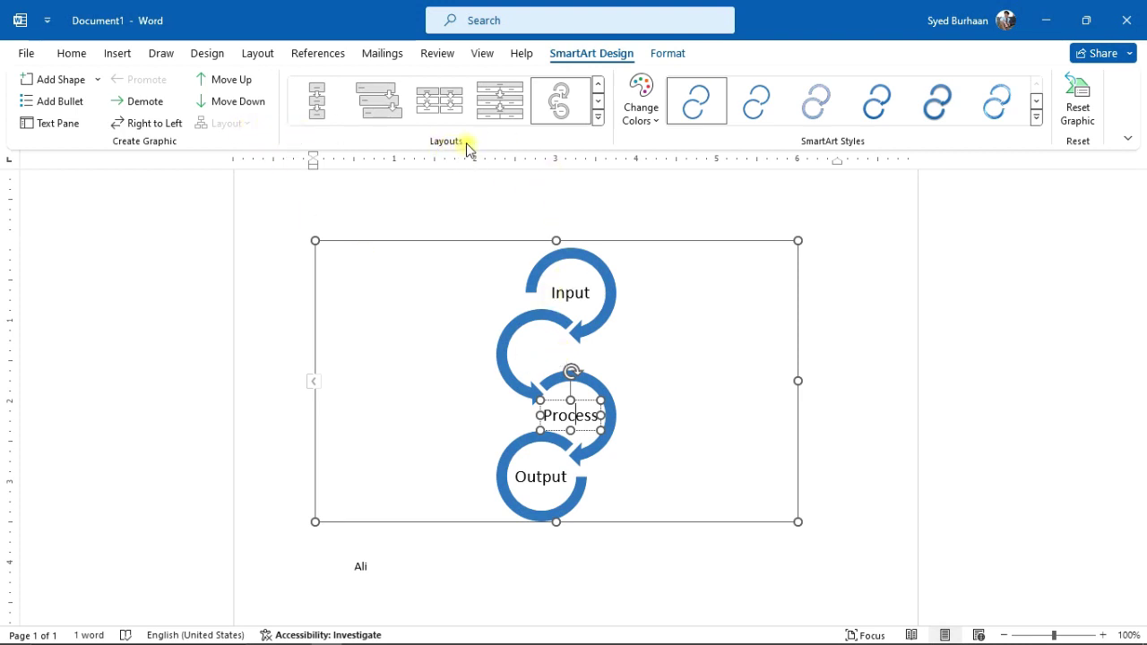
pyautogui.click(597, 117)
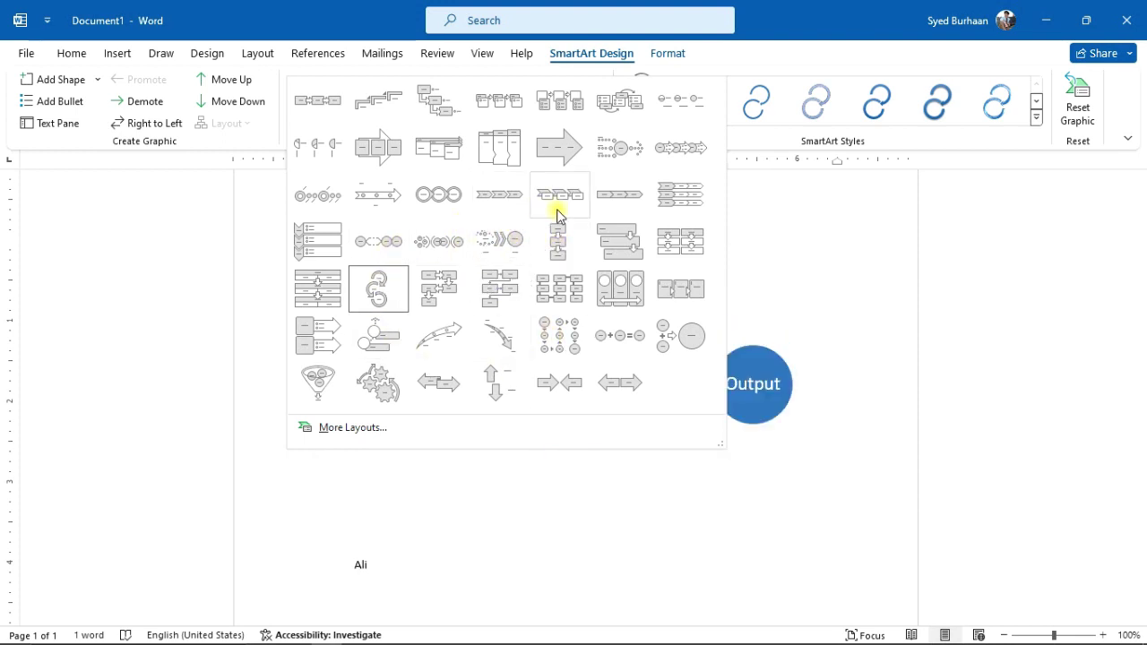
pyautogui.click(508, 204)
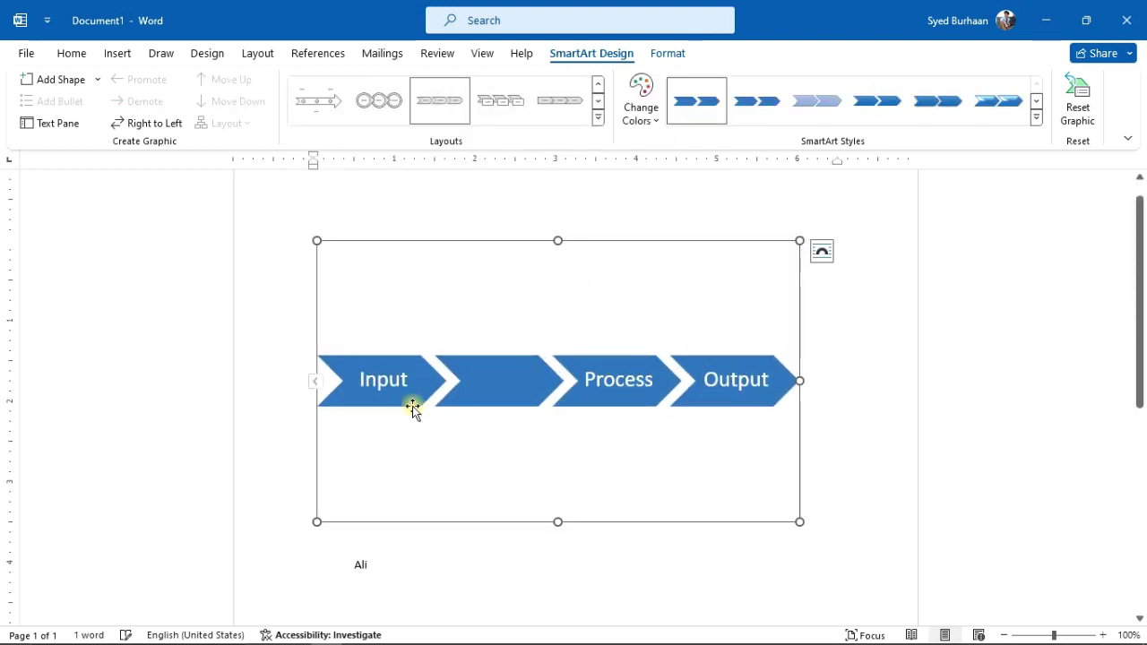
pyautogui.click(597, 118)
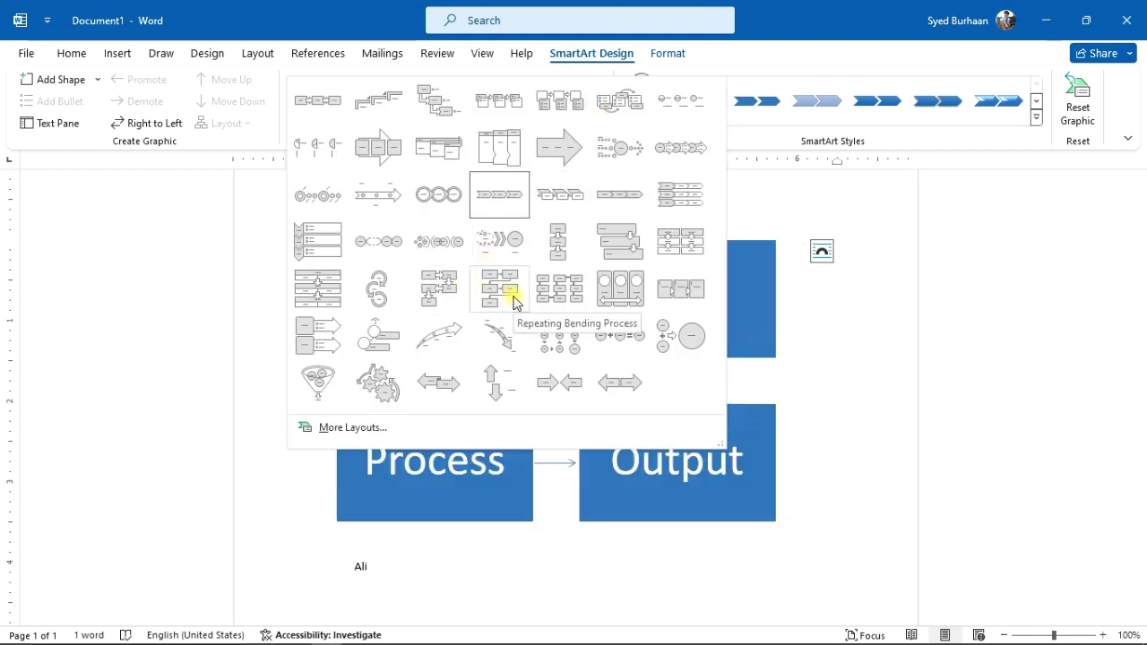
pyautogui.click(1023, 242)
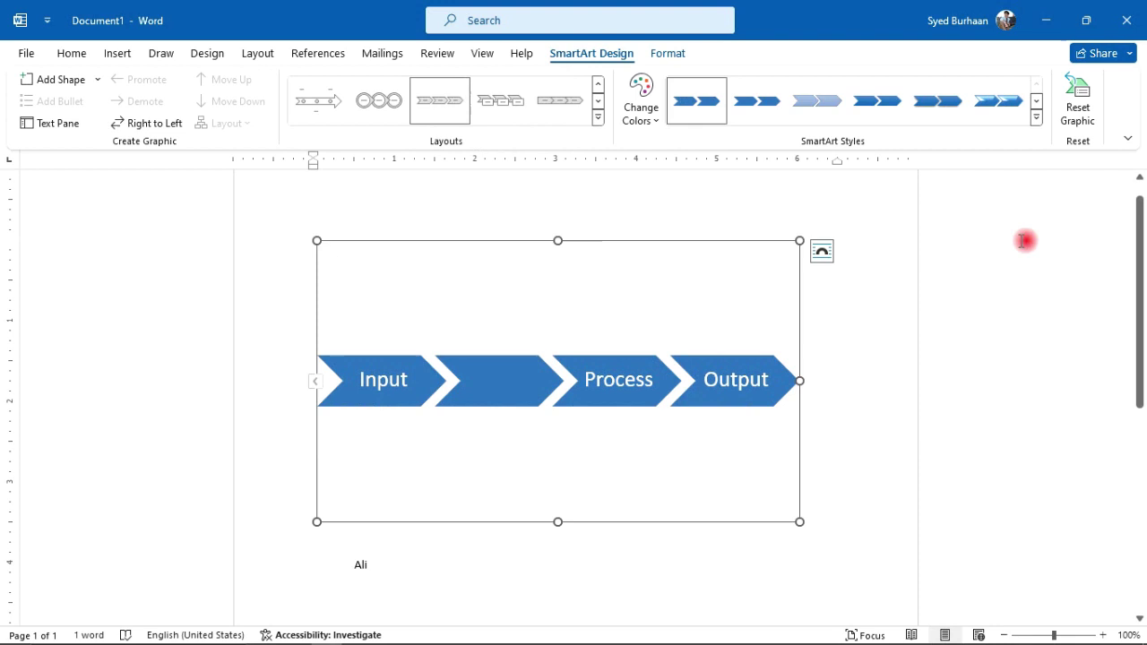
pyautogui.click(601, 119)
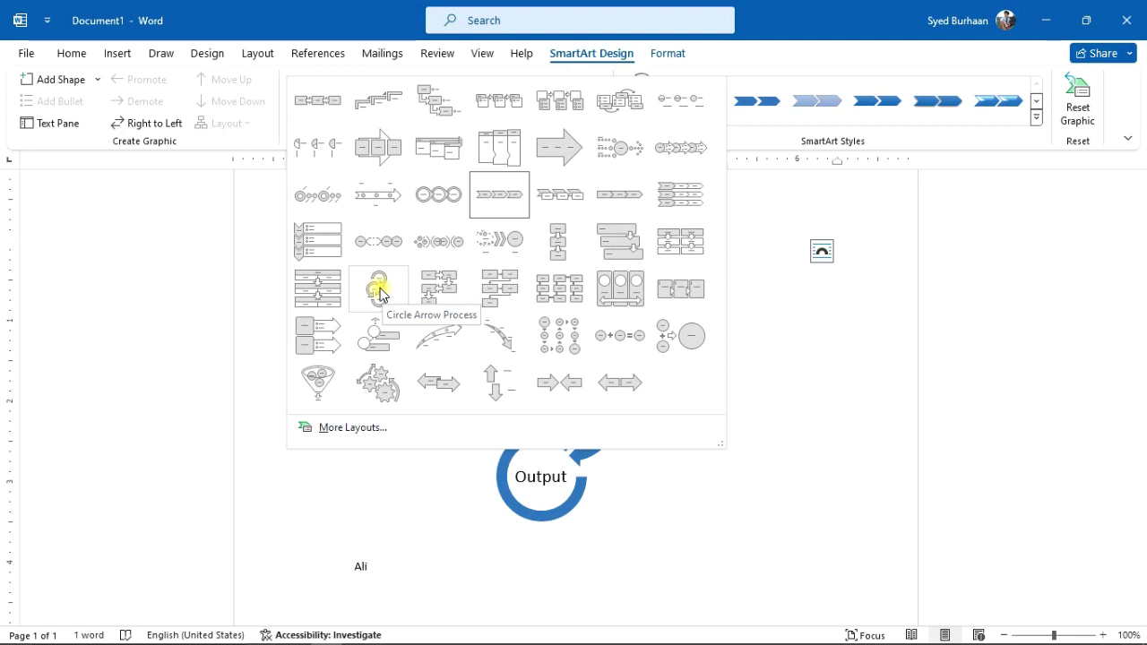
pyautogui.click(379, 293)
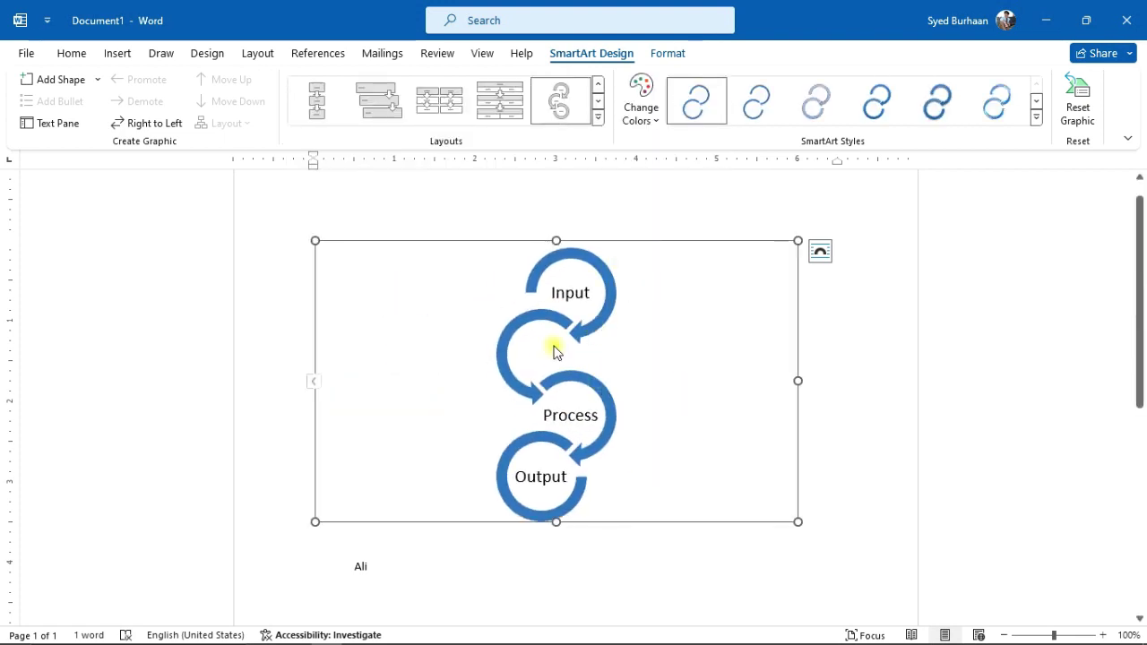
pyautogui.click(525, 332)
pyautogui.click(523, 319)
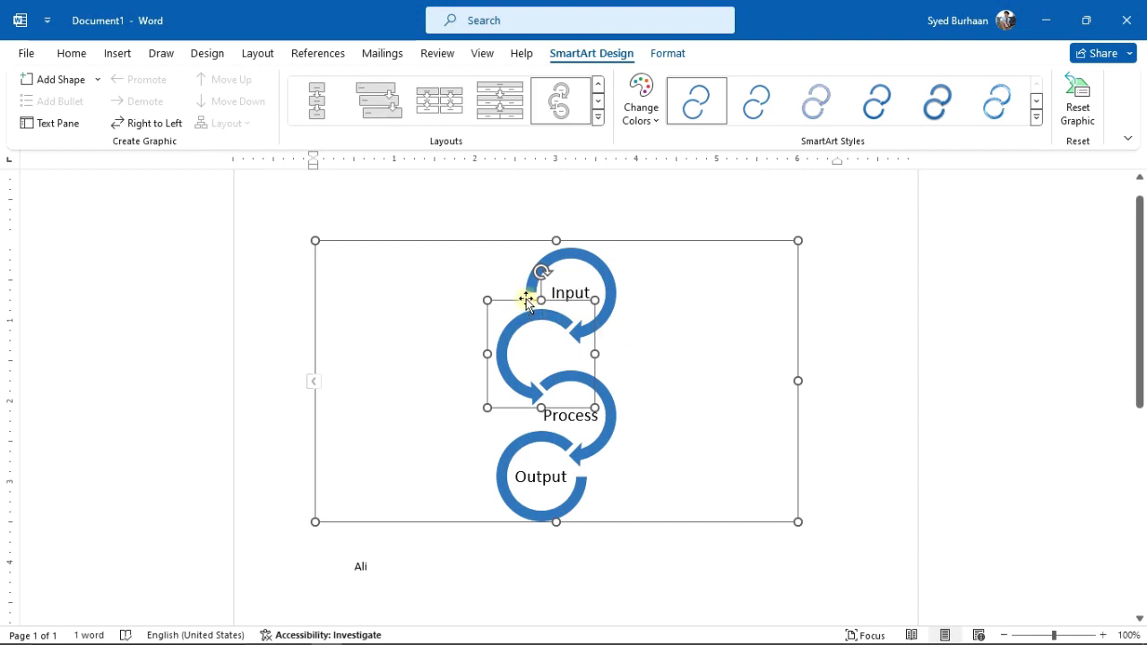
pyautogui.moveTo(527, 301); pyautogui.dragTo(171, 325)
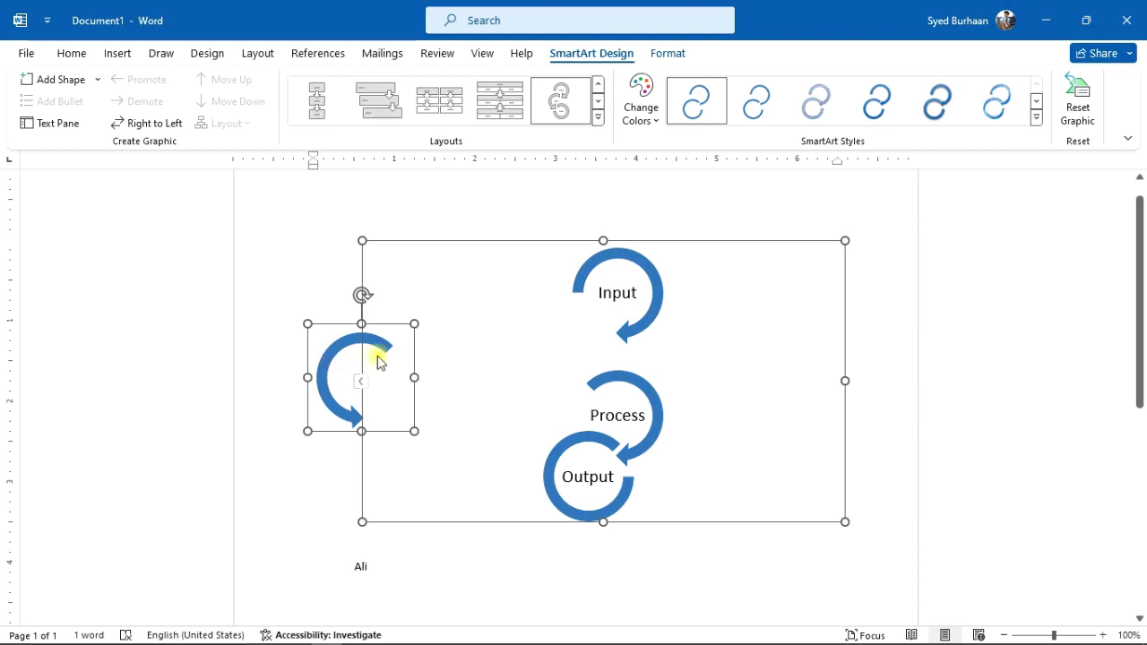
pyautogui.hotkey('ctrl', 'z')
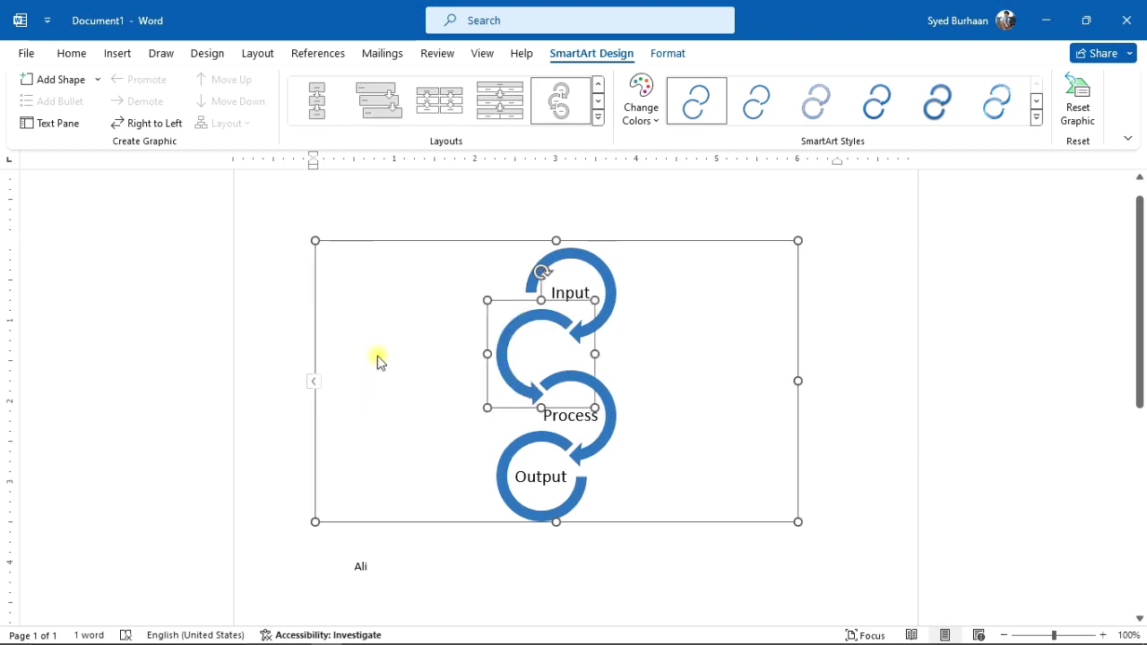
pyautogui.hotkey('ctrl', 'z')
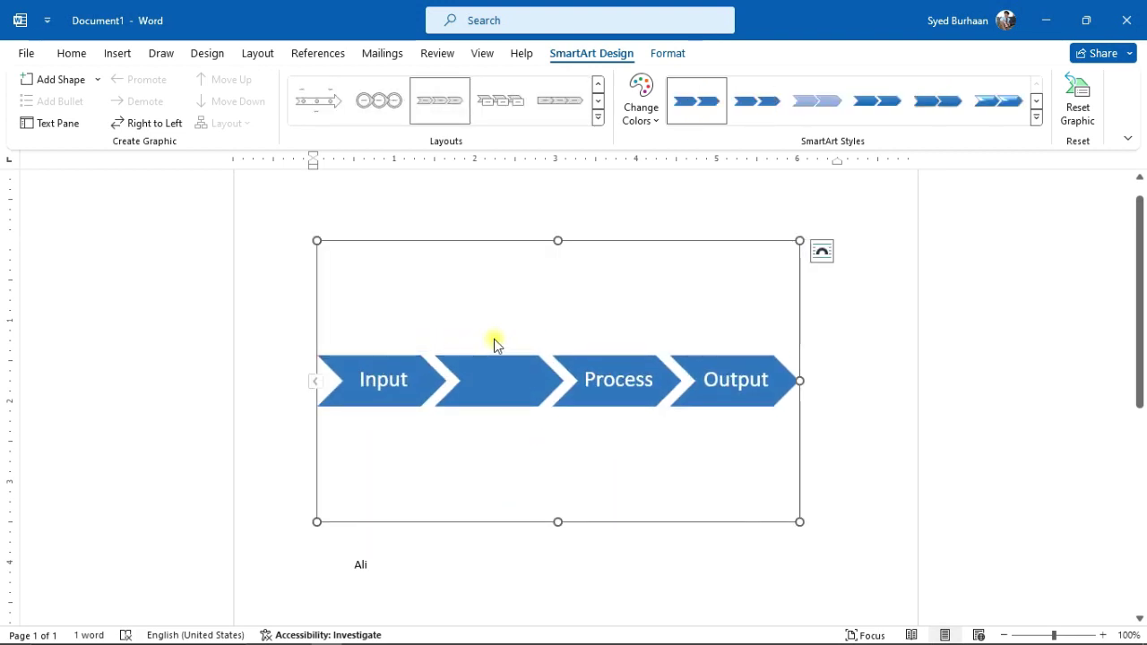
pyautogui.hotkey('ctrl', 'y')
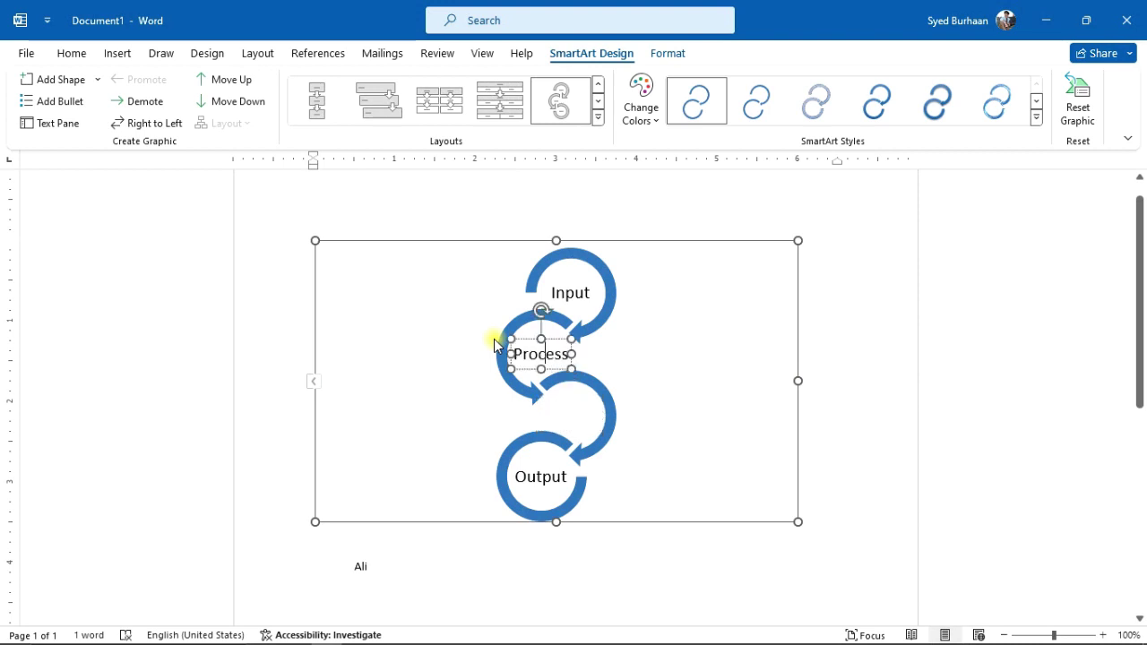
pyautogui.hotkey('ctrl', 'y')
pyautogui.hotkey('ctrl', 'y')
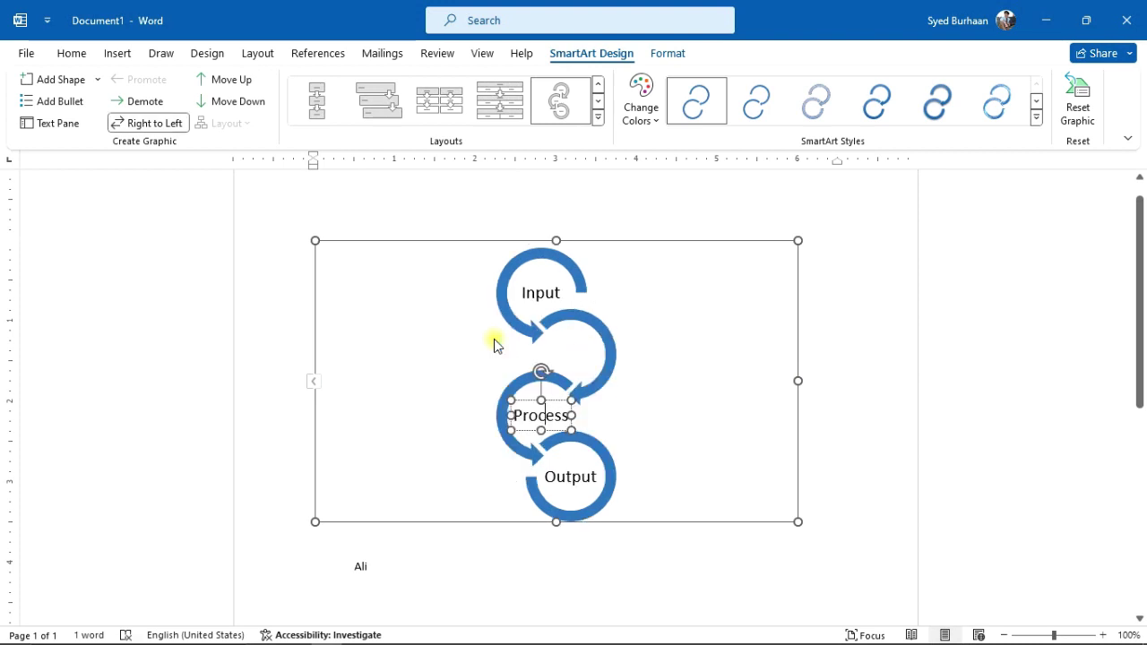
pyautogui.hotkey('ctrl', 'z')
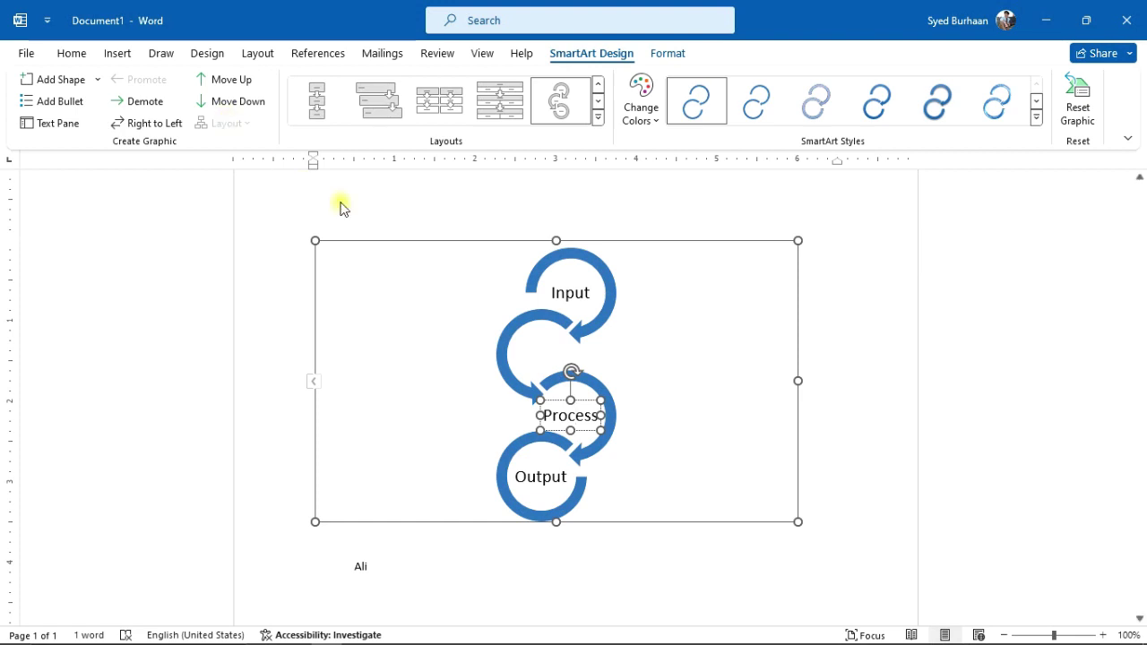
# Demote Process to a bullet, shift its text left, and put the cursor in the Process entry.
pyautogui.click(148, 105)
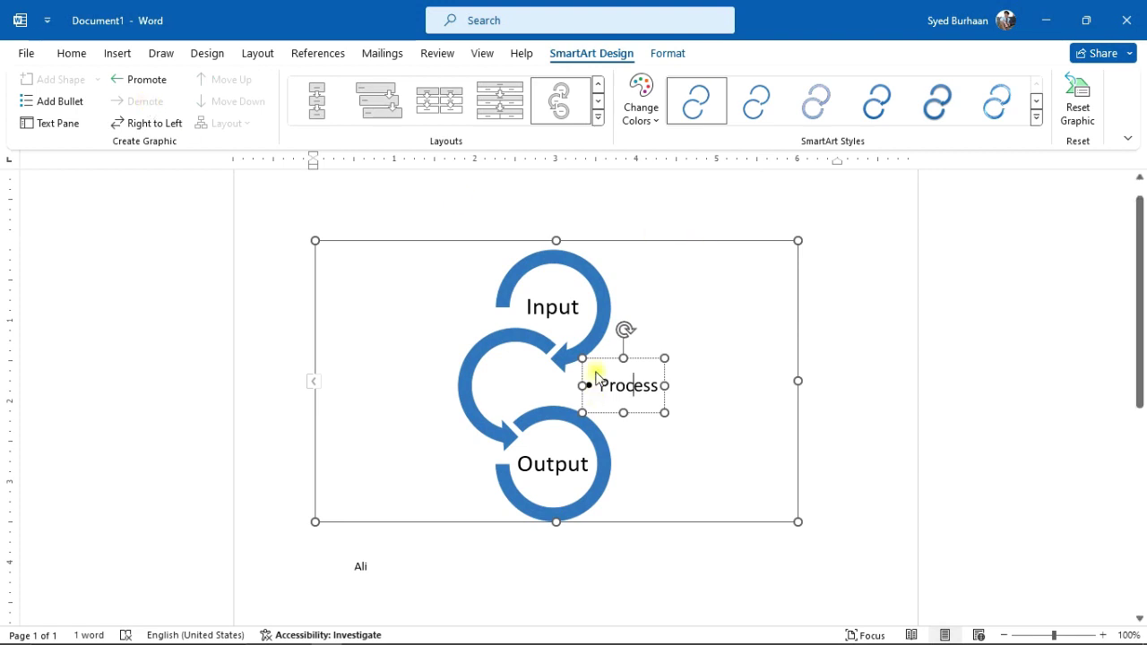
pyautogui.moveTo(607, 359); pyautogui.dragTo(498, 358)
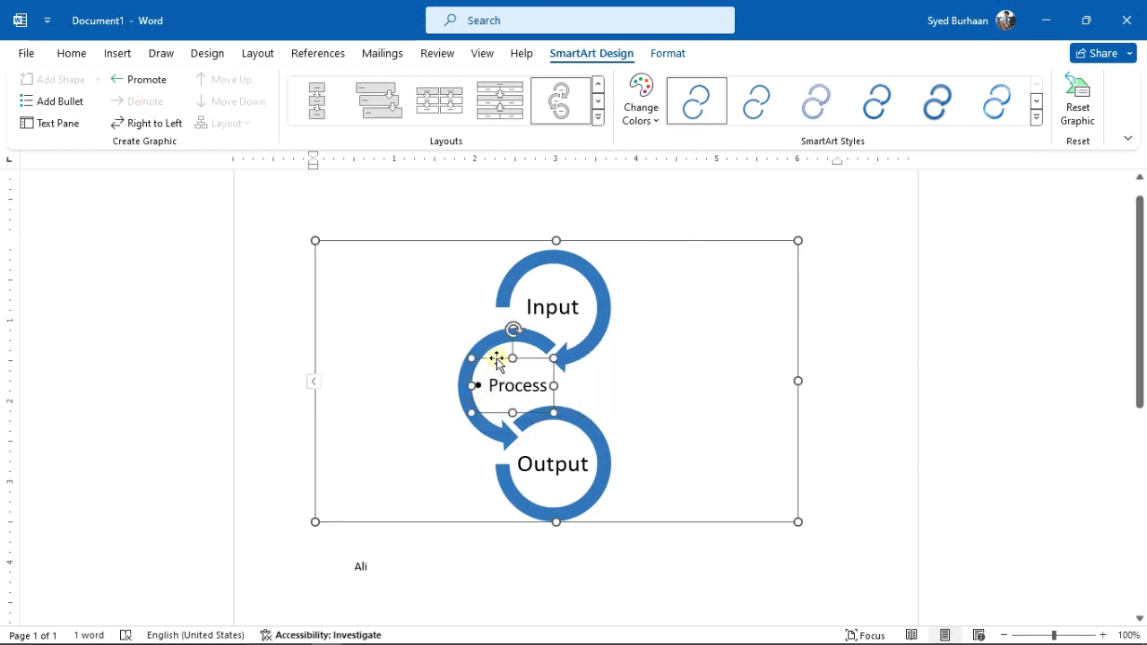
pyautogui.click(738, 374)
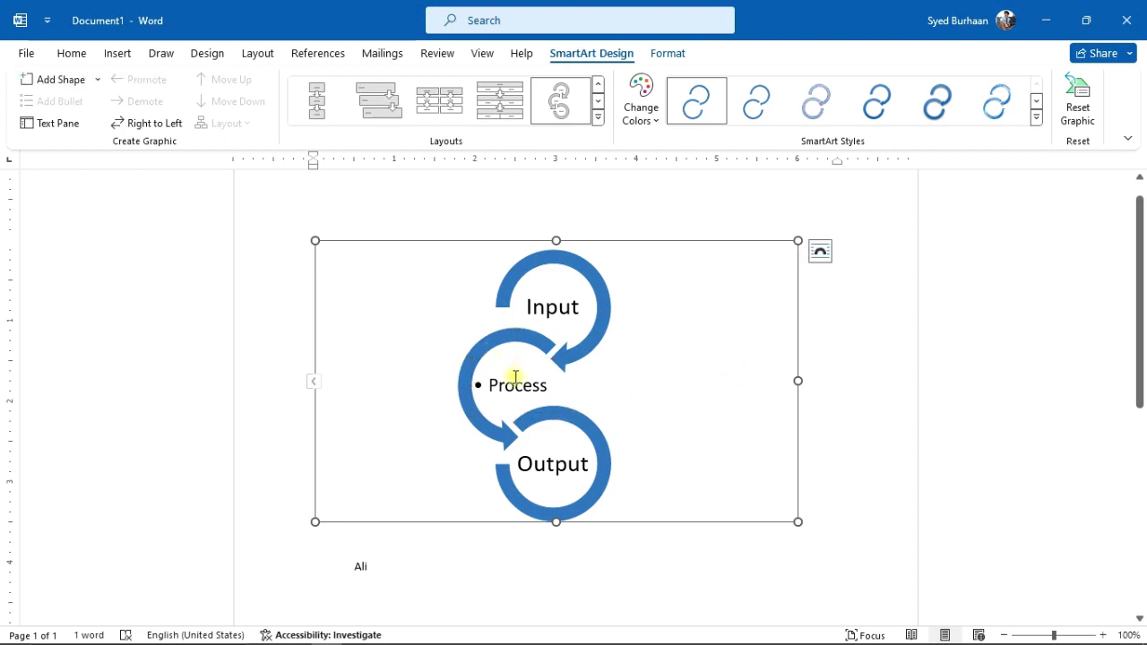
pyautogui.click(546, 387)
pyautogui.click(524, 387)
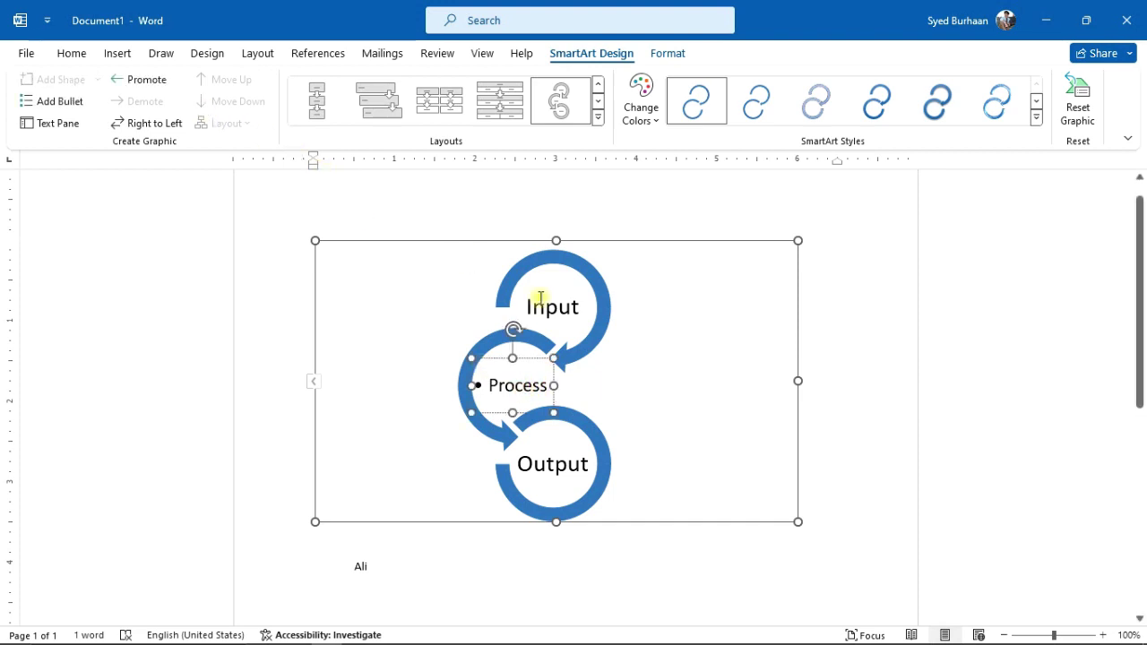
# Browse the Layouts gallery without changing the layout, then bring up the Change Colors choices.
pyautogui.click(597, 118)
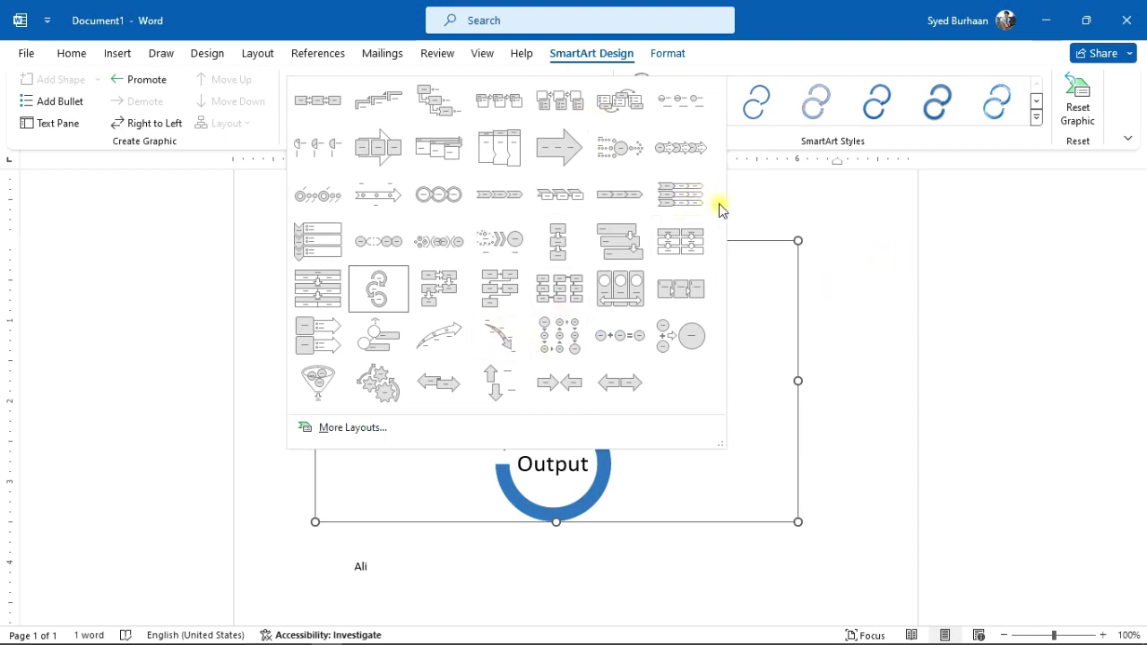
pyautogui.click(838, 345)
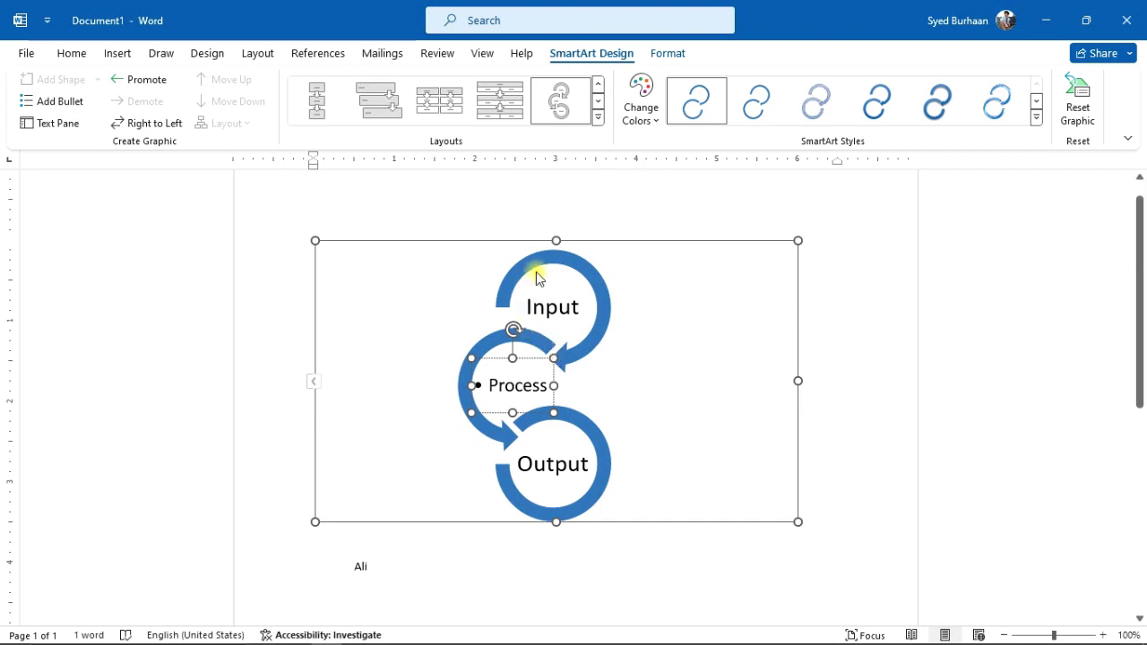
pyautogui.click(647, 130)
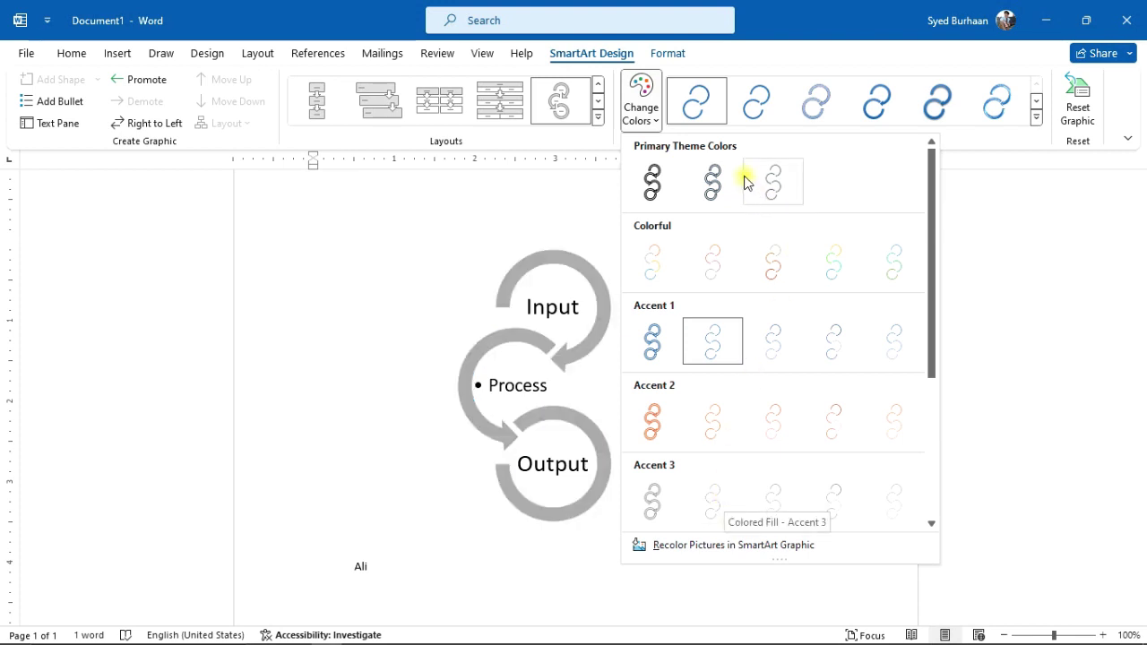
# Recolour the diagram with Dark 1 Outline and apply the 3-D Sunset Scene style.
pyautogui.click(655, 184)
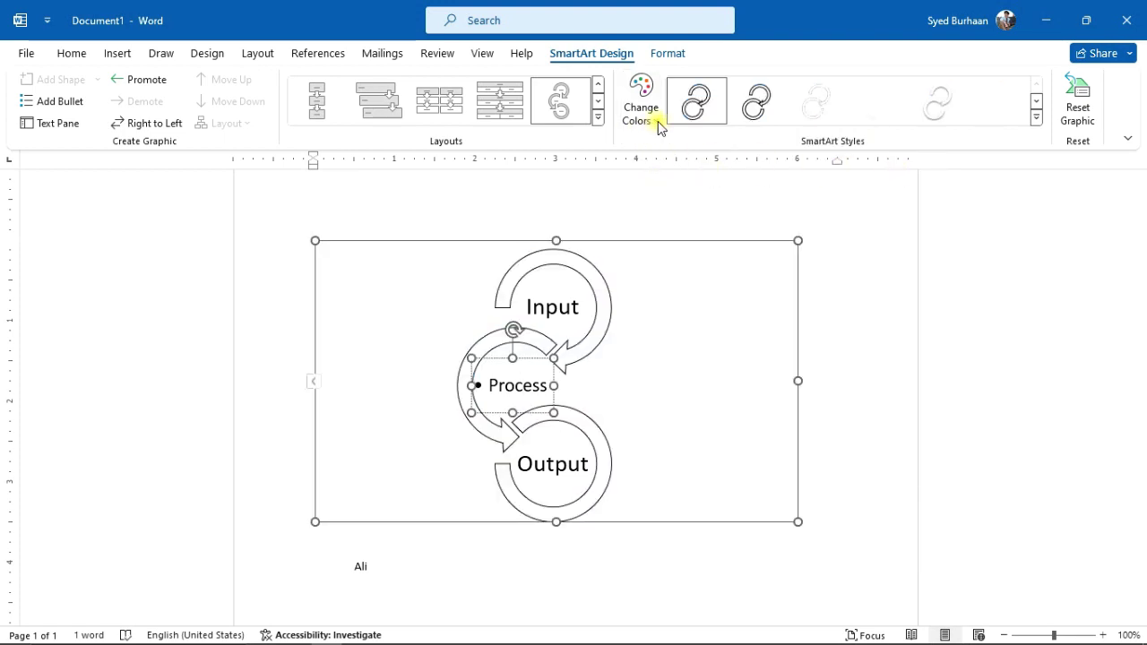
pyautogui.click(1036, 118)
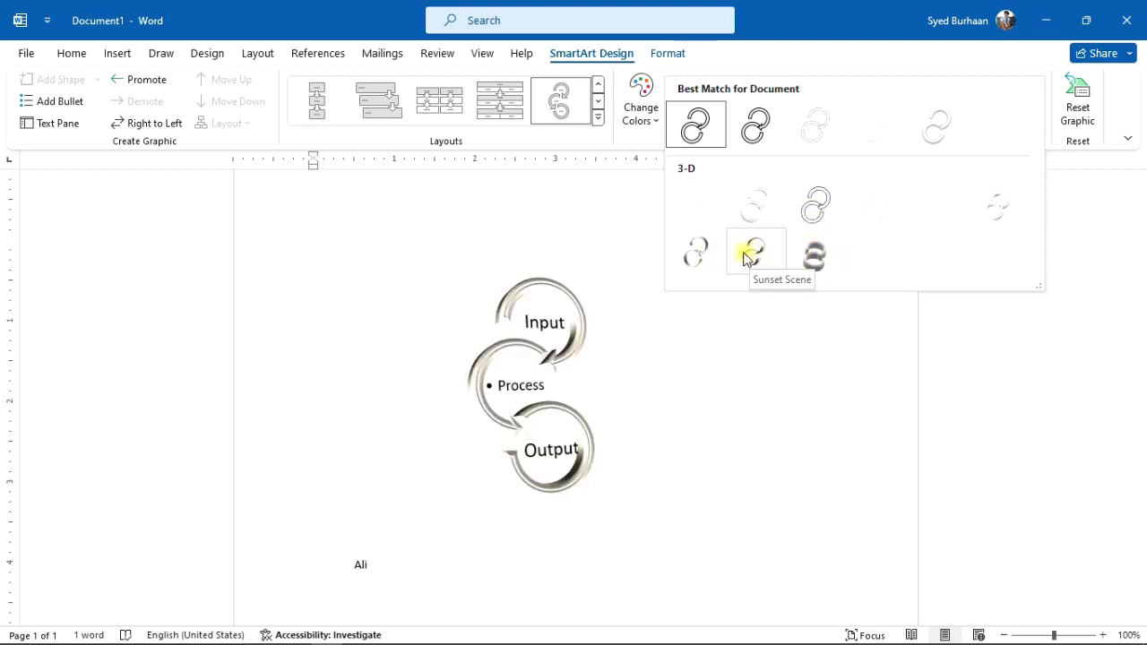
pyautogui.click(745, 256)
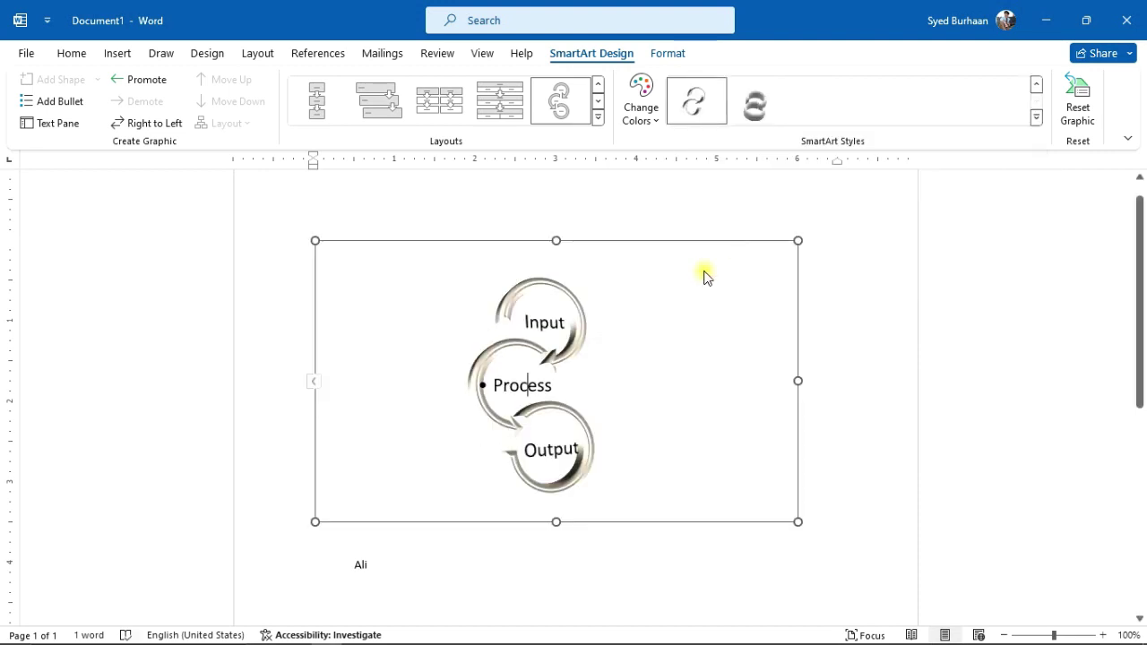
pyautogui.click(846, 275)
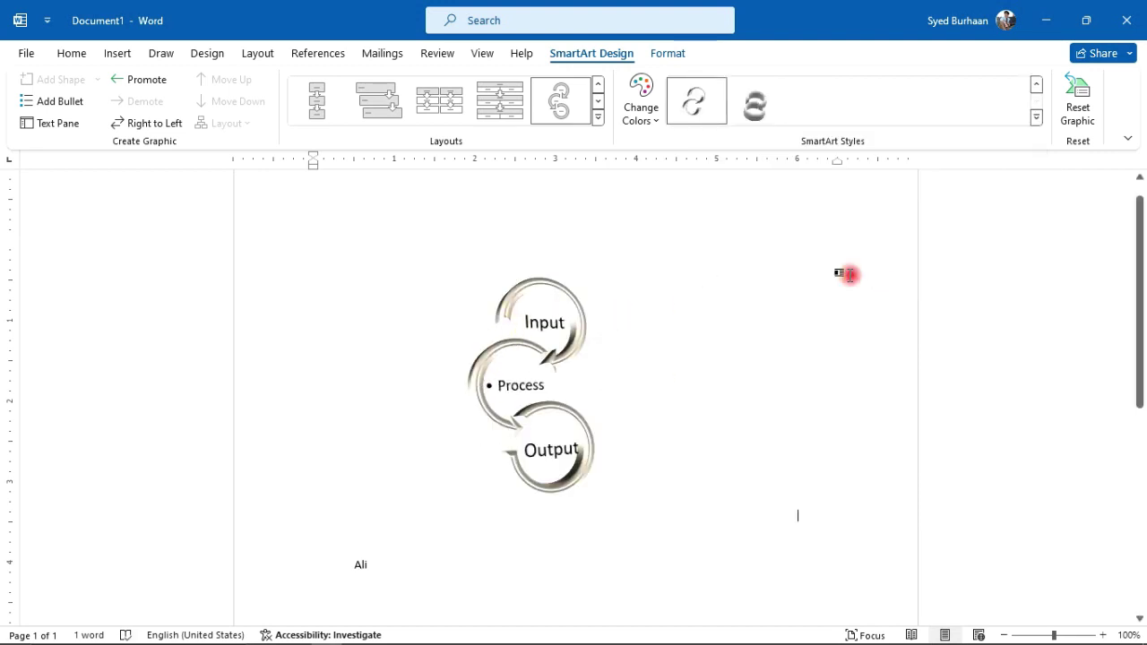
pyautogui.click(532, 350)
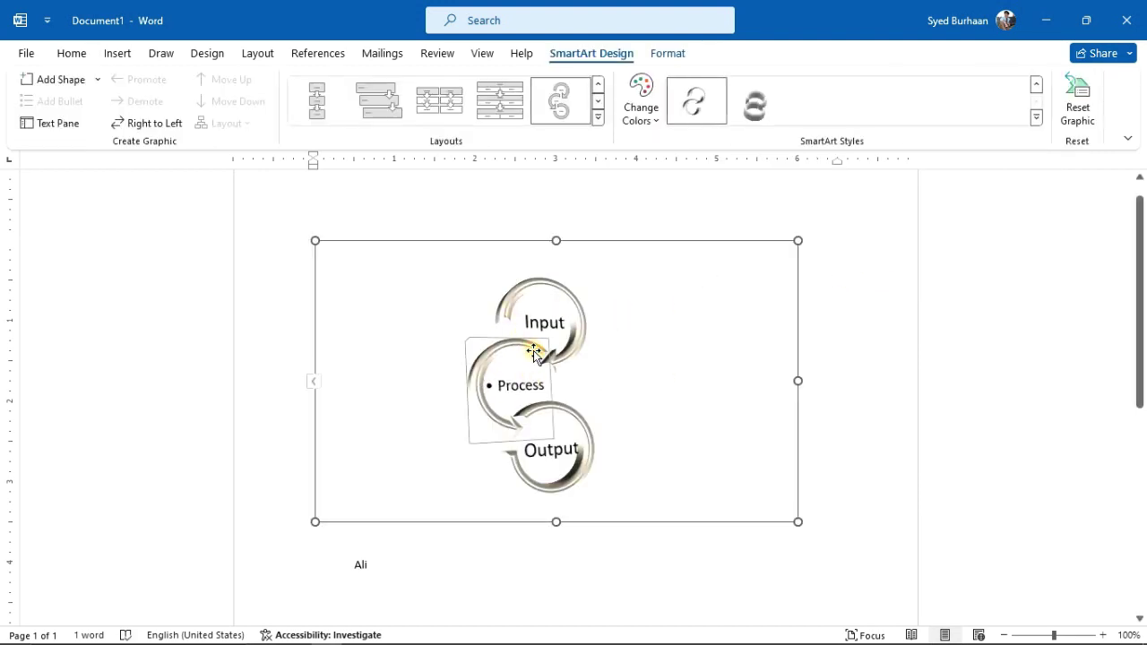
pyautogui.click(647, 115)
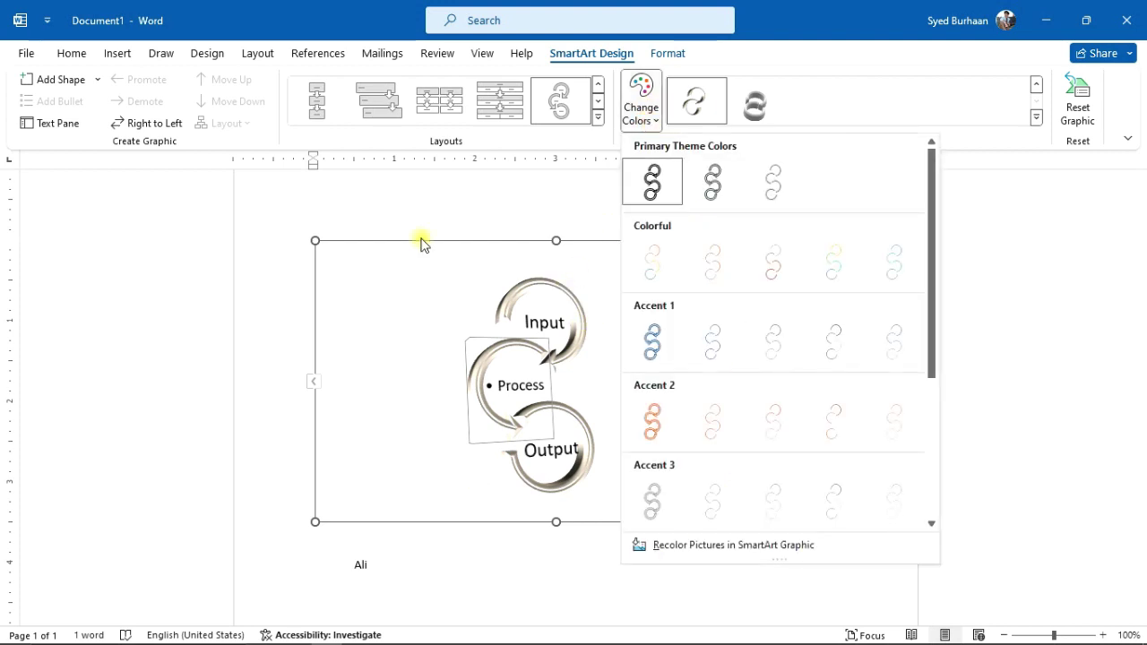
# Recolour the arrows with the first Accent 1 scheme and apply the first Best Match flat style.
pyautogui.click(641, 338)
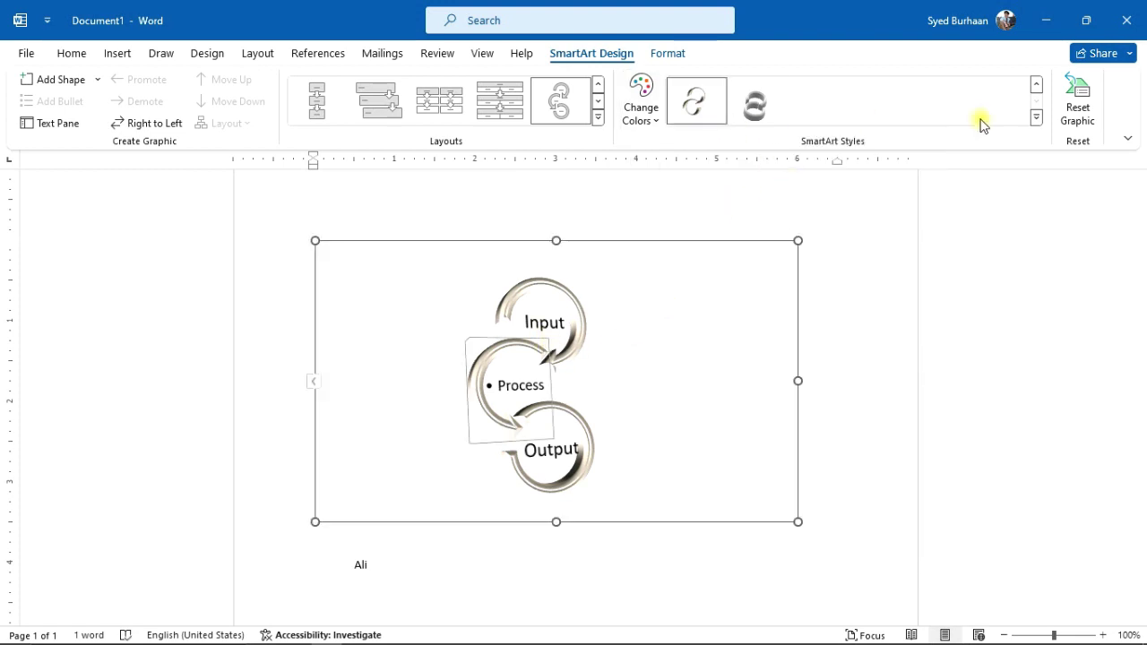
pyautogui.click(1037, 118)
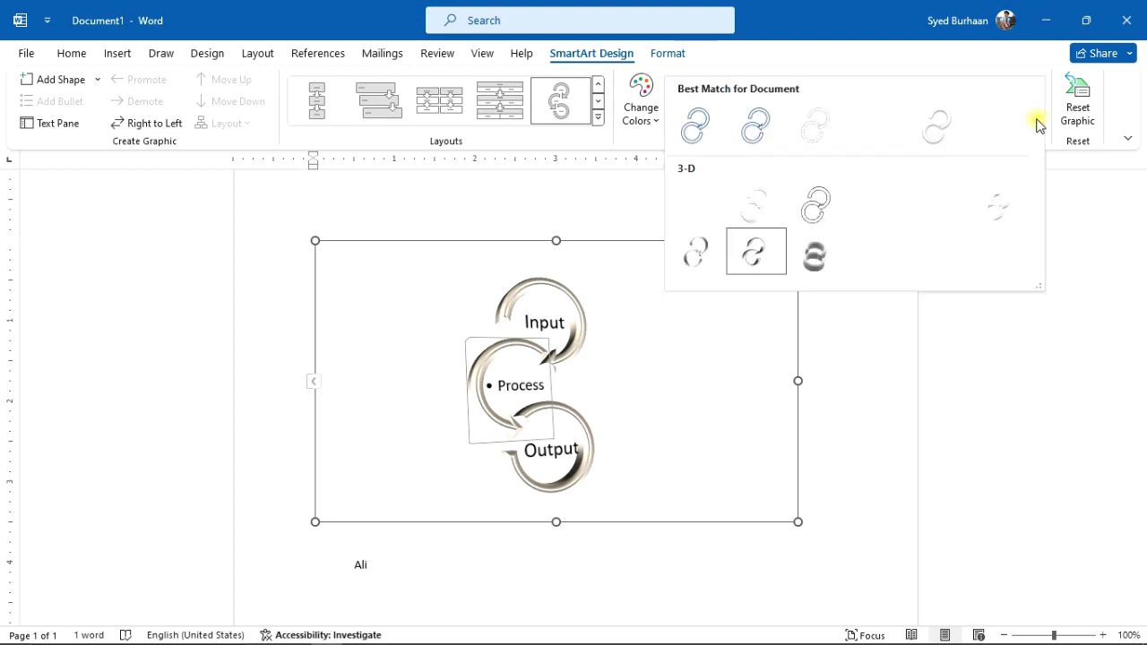
pyautogui.click(696, 126)
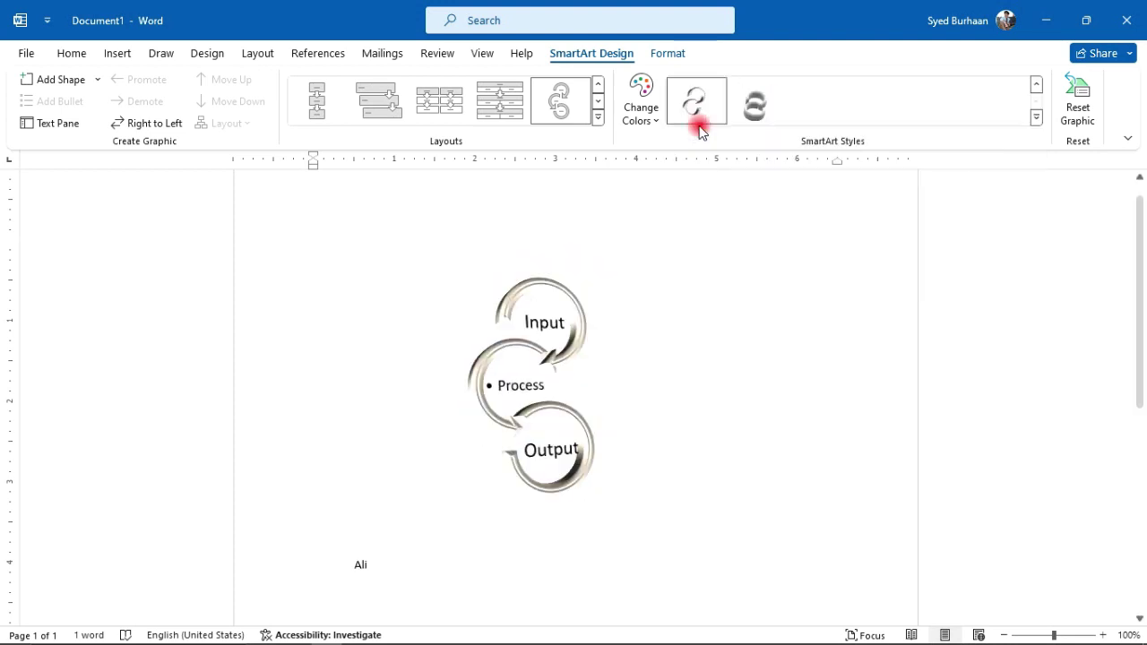
pyautogui.click(1037, 117)
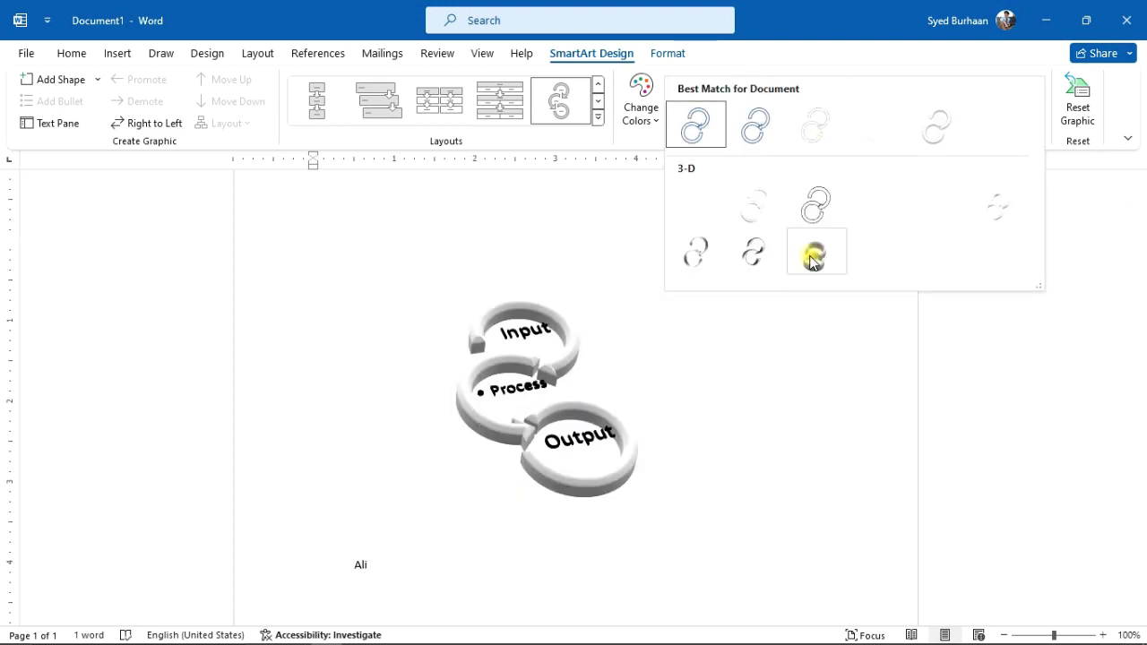
pyautogui.click(622, 180)
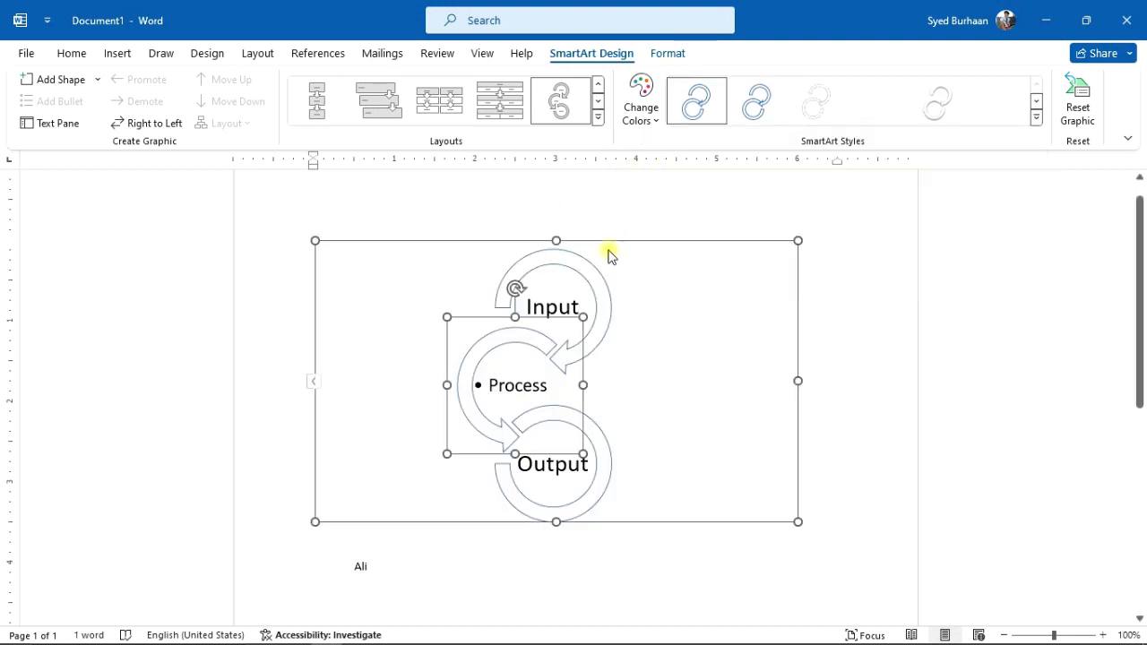
pyautogui.click(839, 284)
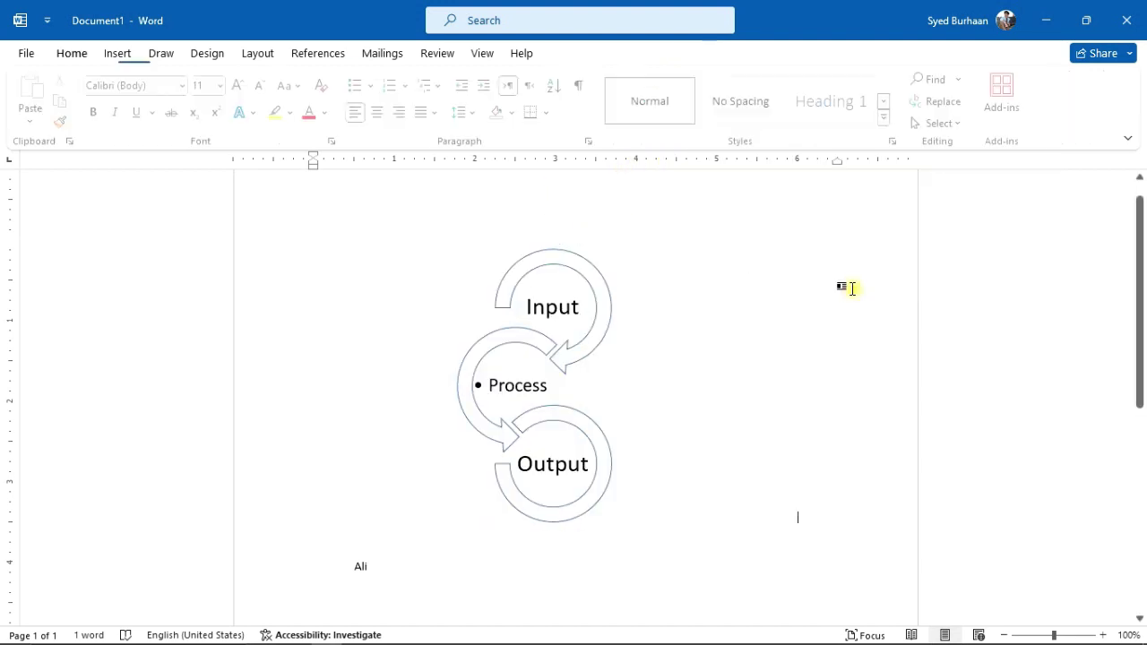
pyautogui.click(554, 320)
pyautogui.click(555, 365)
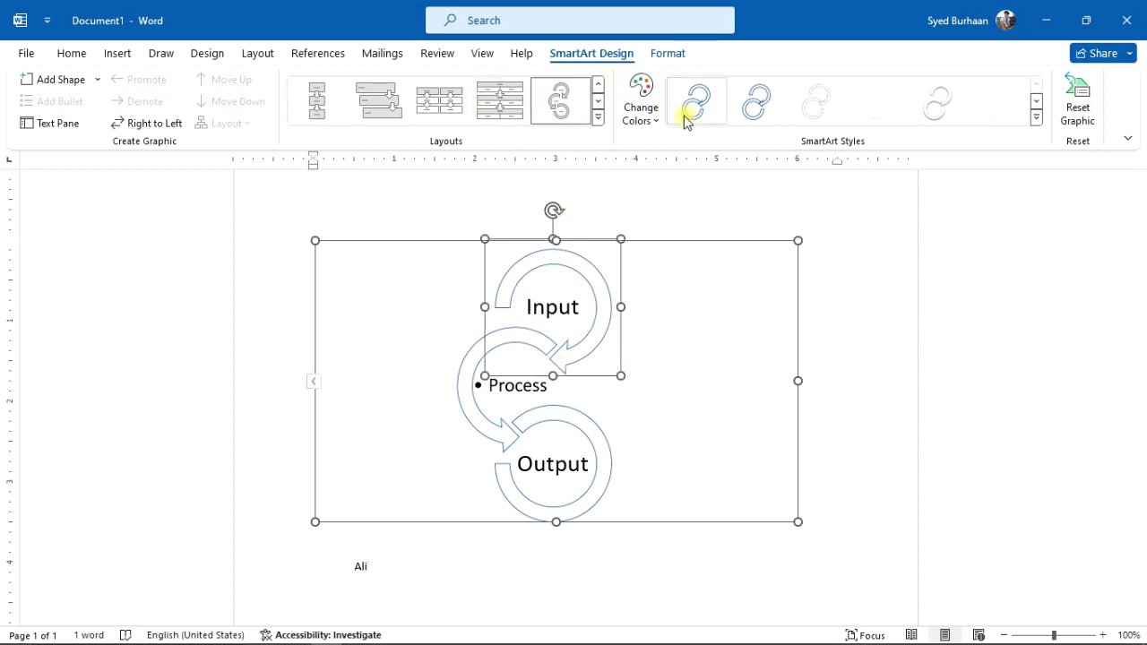
# Recolour the diagram outlines gold with an Accent 4 outline scheme.
pyautogui.click(655, 116)
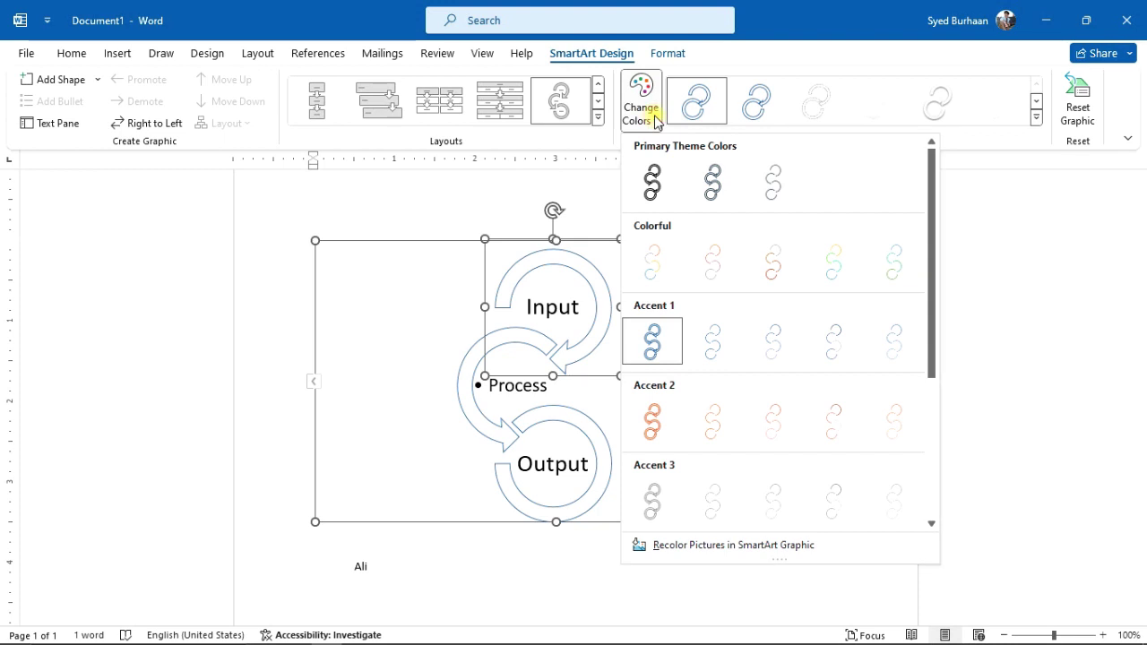
pyautogui.scroll(-3, 815, 296)
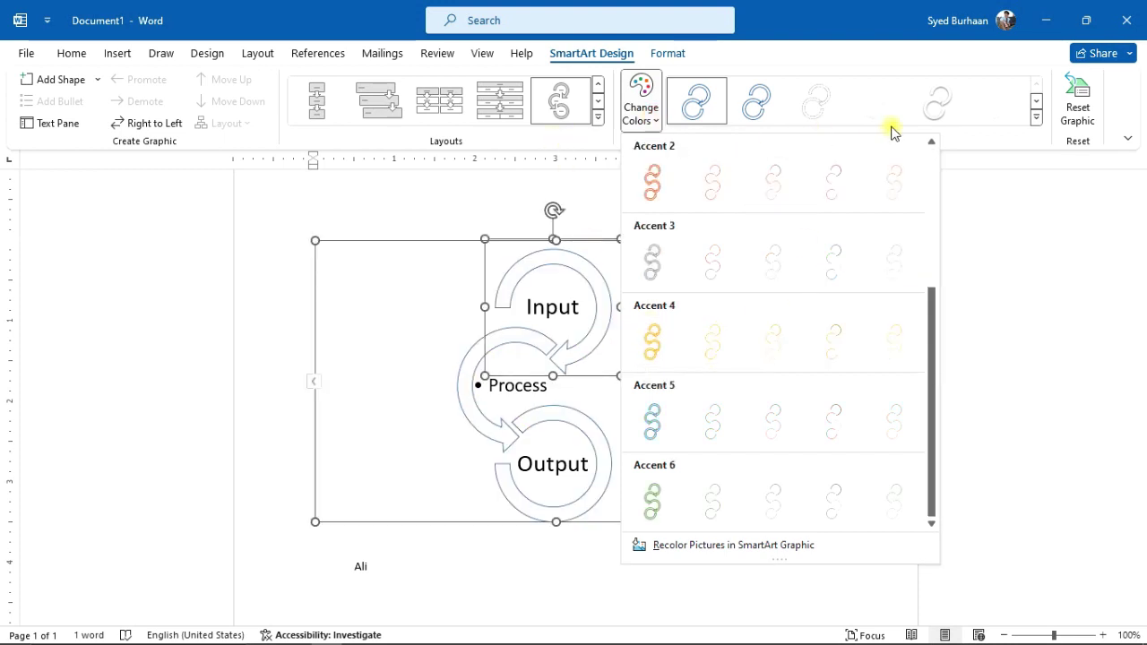
pyautogui.click(661, 345)
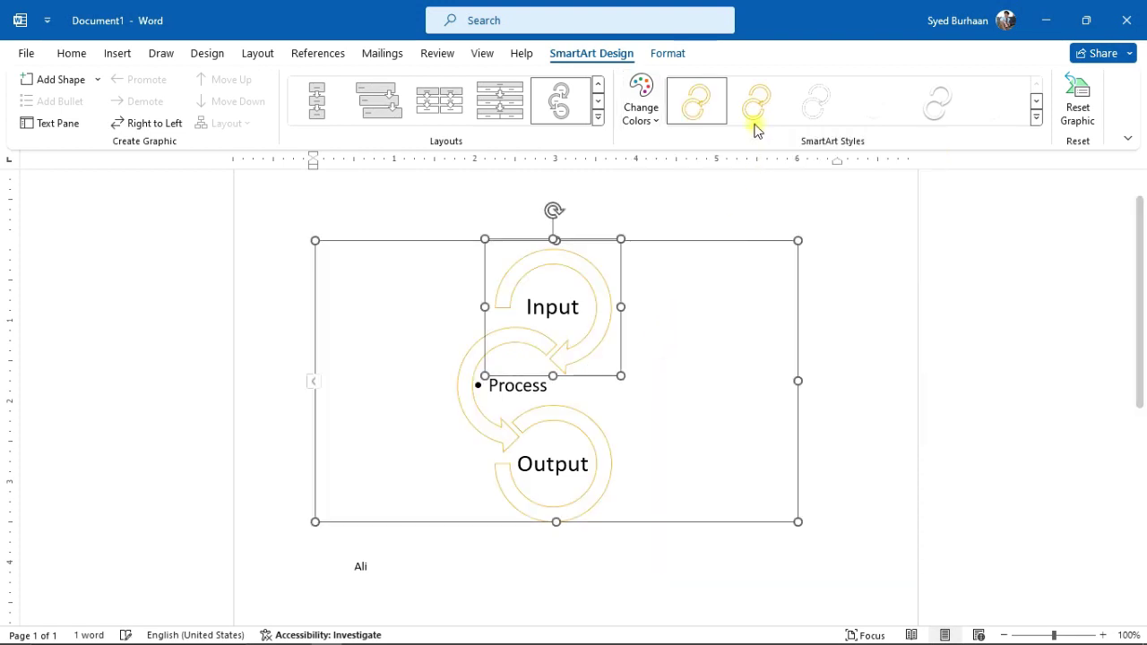
# Reset the graphic to its default solid blue look, then minimize Word.
pyautogui.click(1036, 118)
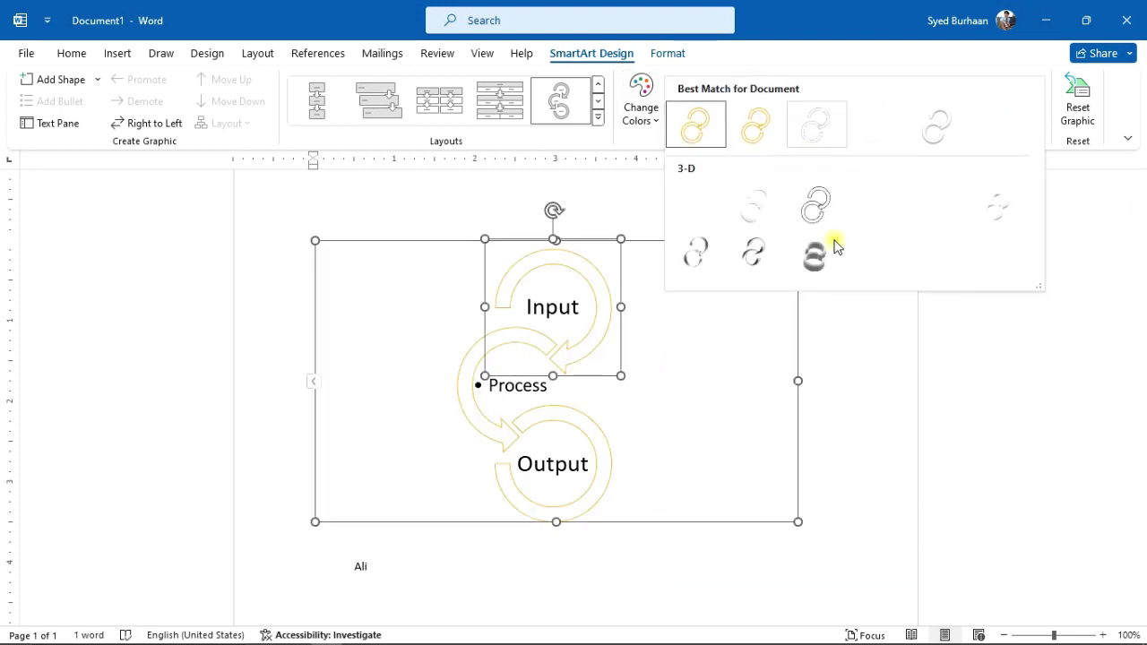
pyautogui.click(1037, 349)
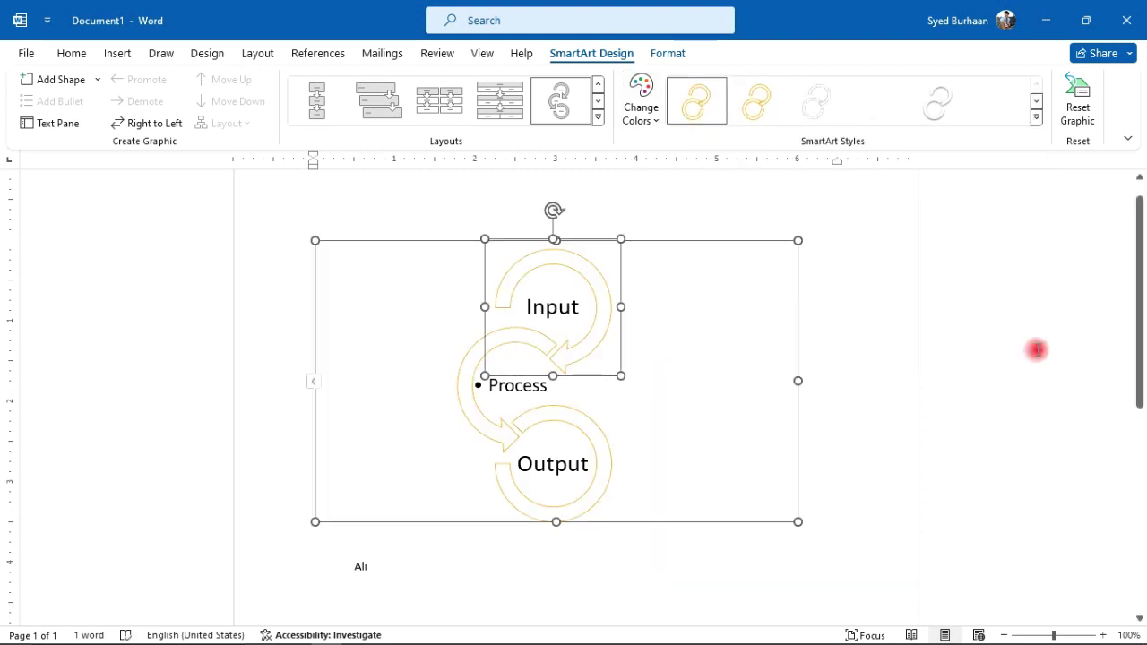
pyautogui.click(1079, 109)
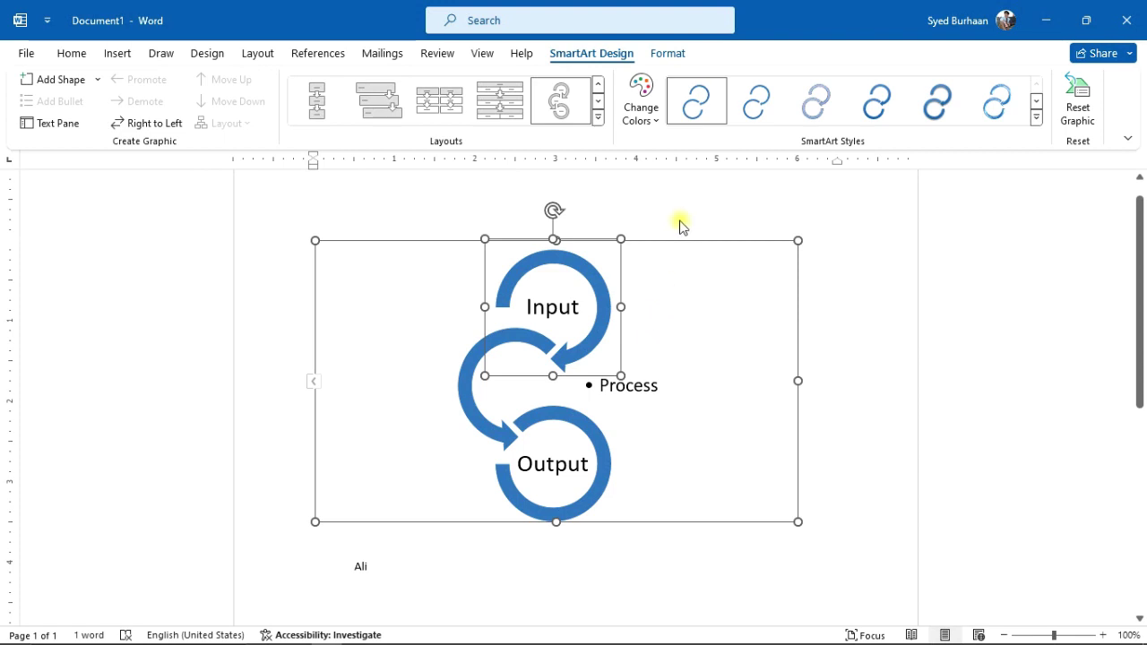
pyautogui.click(1050, 27)
# Refresh the Windows desktop from its right-click menu.
pyautogui.rightClick(684, 75)
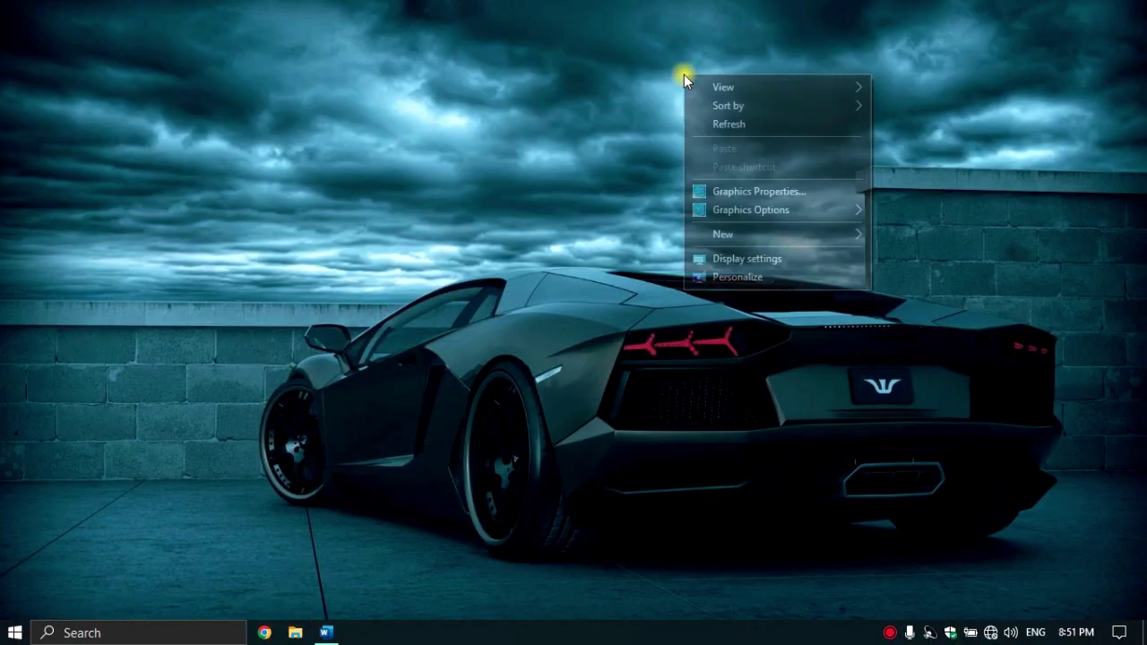
pyautogui.click(729, 116)
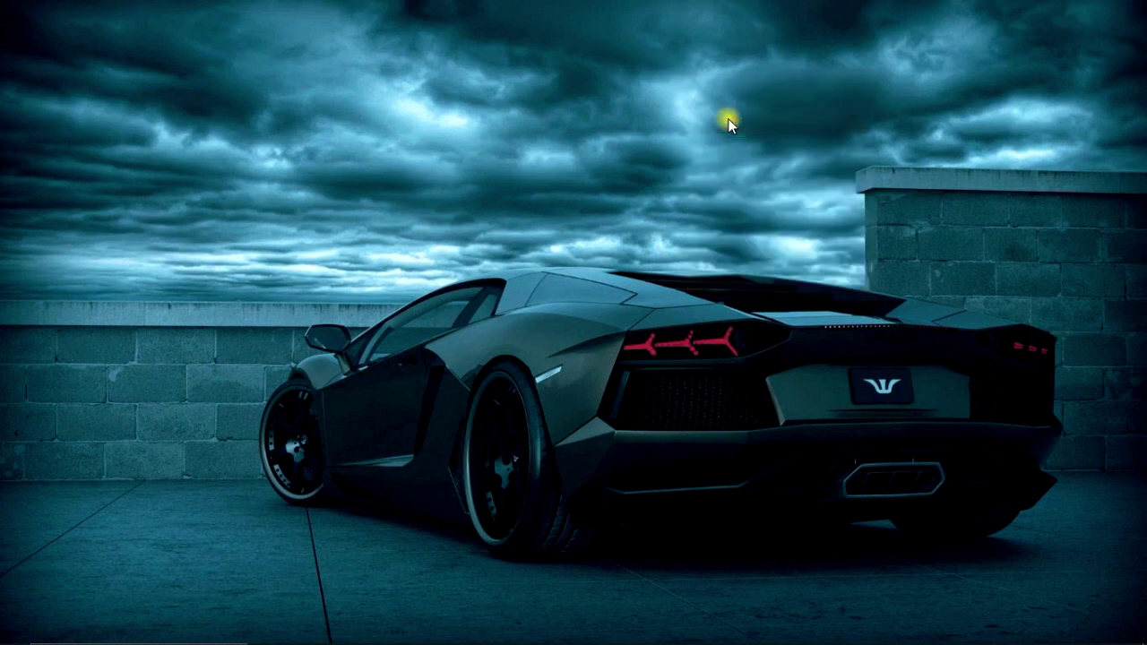